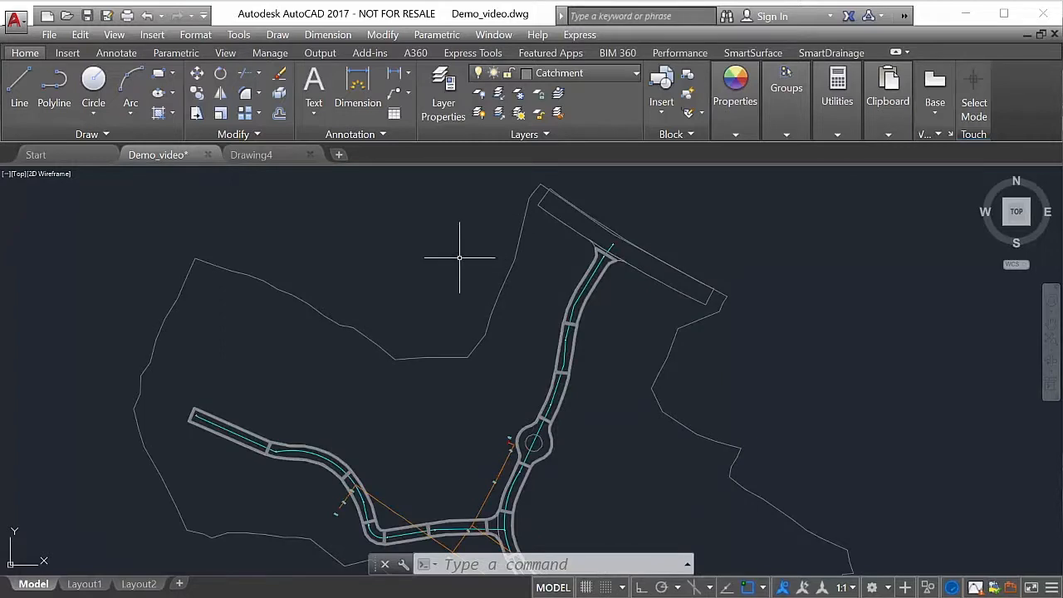
# - Look over the whole site plan and the available SmartSurface and SmartDrainage tools
pyautogui.moveTo(523, 353); pyautogui.dragTo(487, 285, button='middle')
pyautogui.scroll(-2, 491, 285)
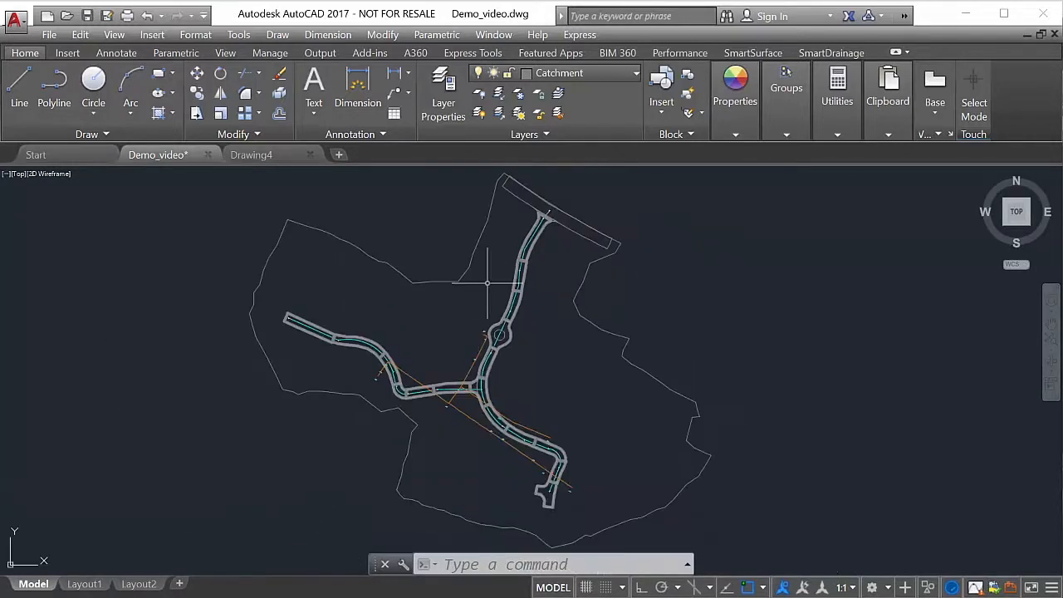
pyautogui.click(753, 53)
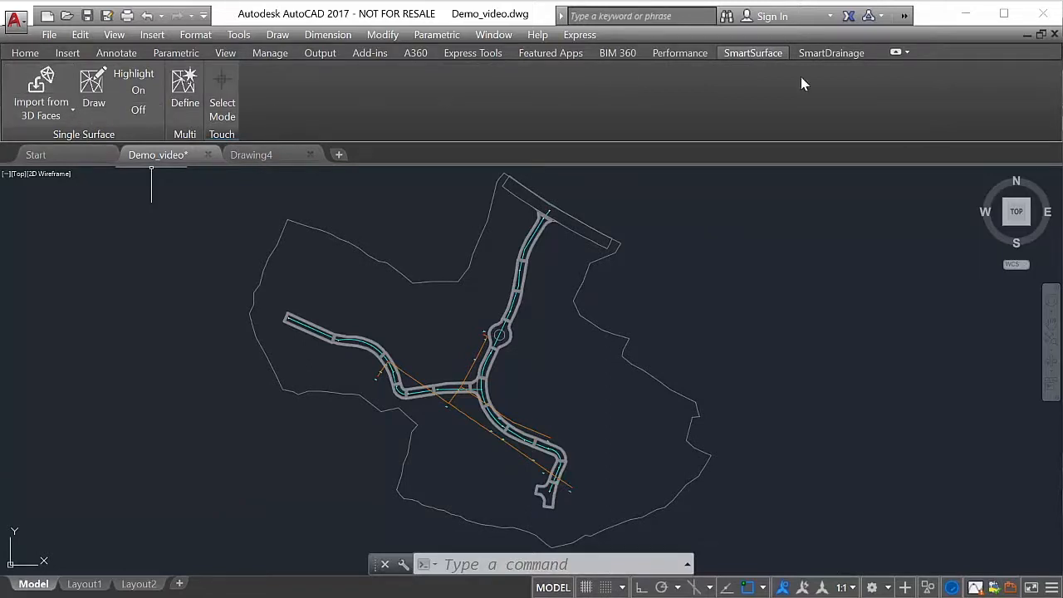
pyautogui.click(831, 53)
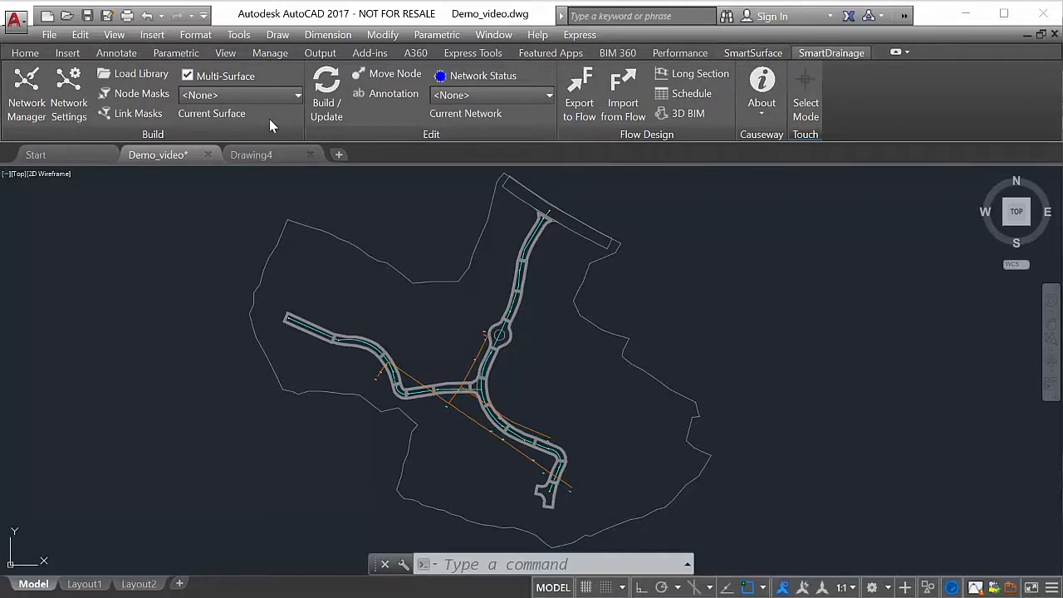
# - Review the surfaces, sets and multi-surfaces listed in the SmartSurface definition, then close it
pyautogui.click(748, 53)
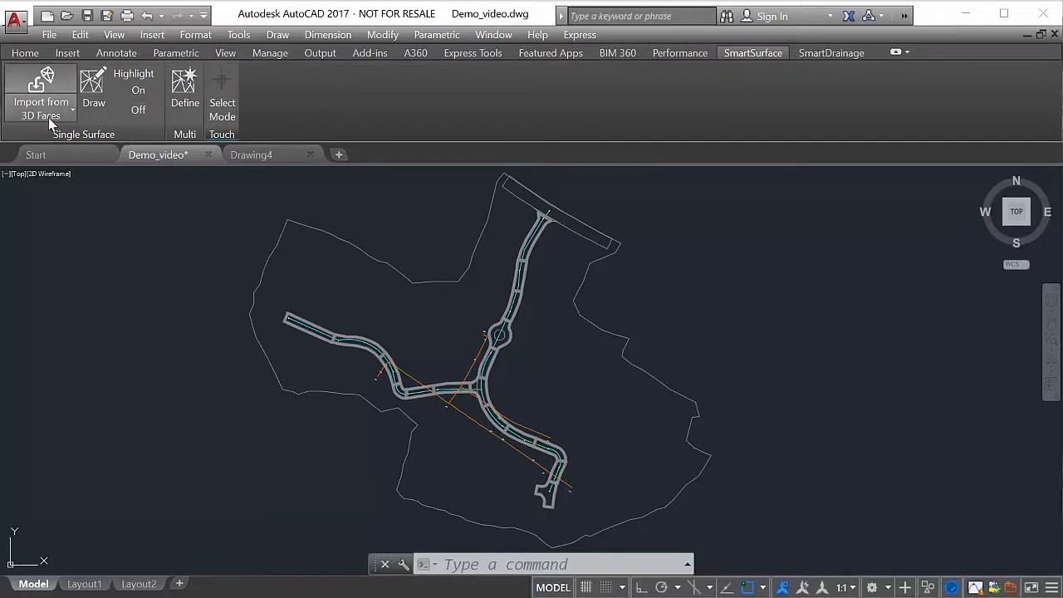
pyautogui.click(186, 91)
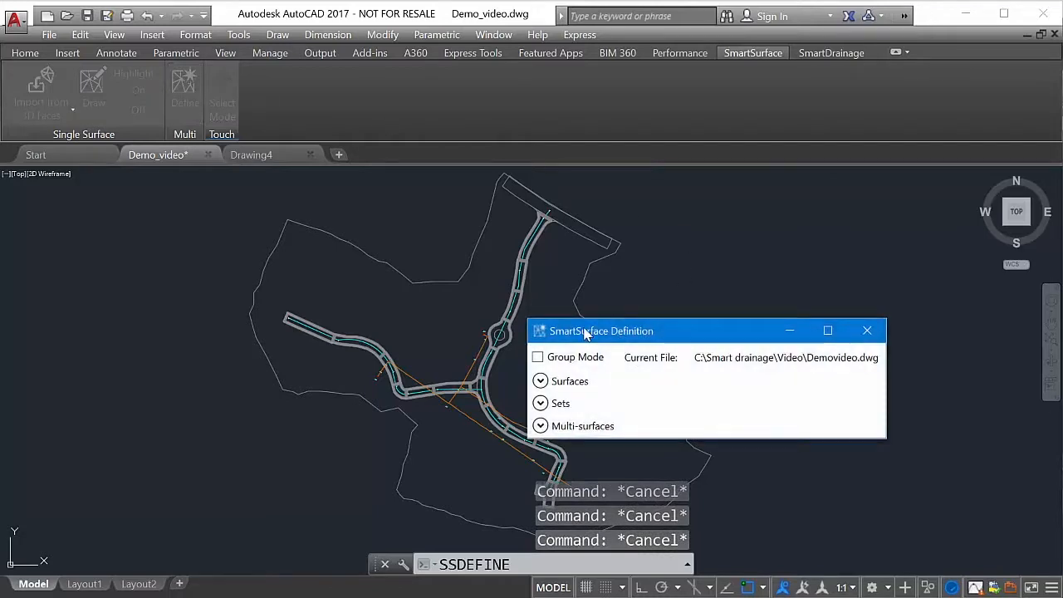
pyautogui.moveTo(586, 333); pyautogui.dragTo(386, 187)
pyautogui.click(342, 235)
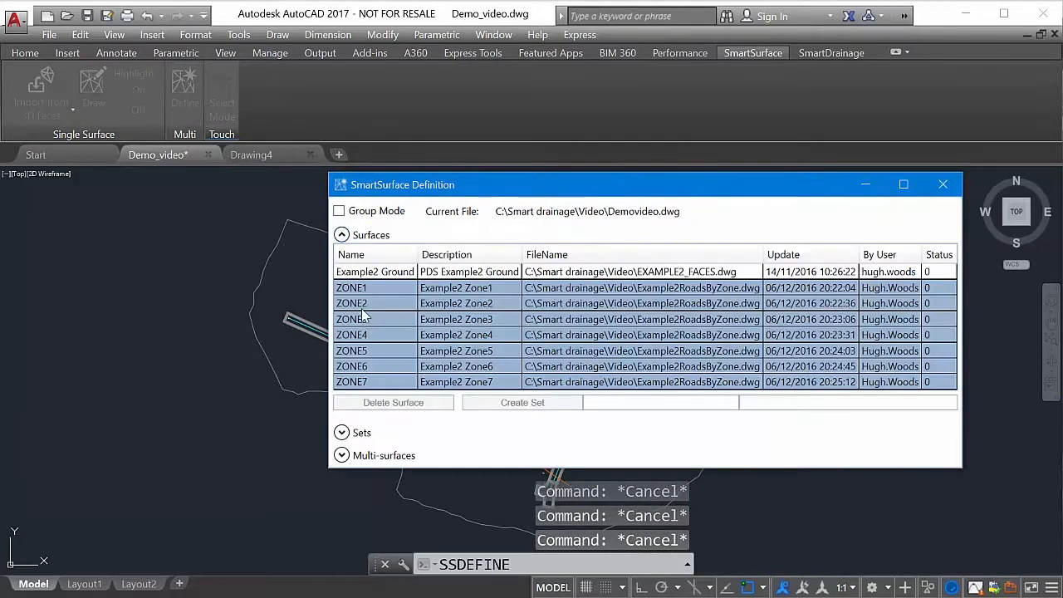
pyautogui.click(341, 433)
pyautogui.click(342, 537)
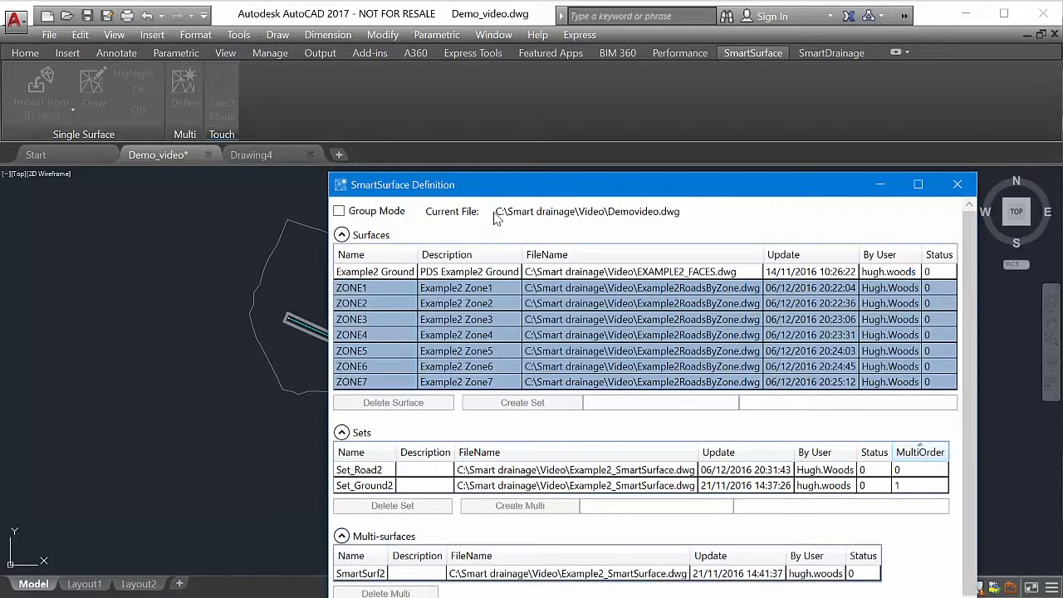
pyautogui.moveTo(482, 169); pyautogui.dragTo(428, 122)
pyautogui.click(902, 137)
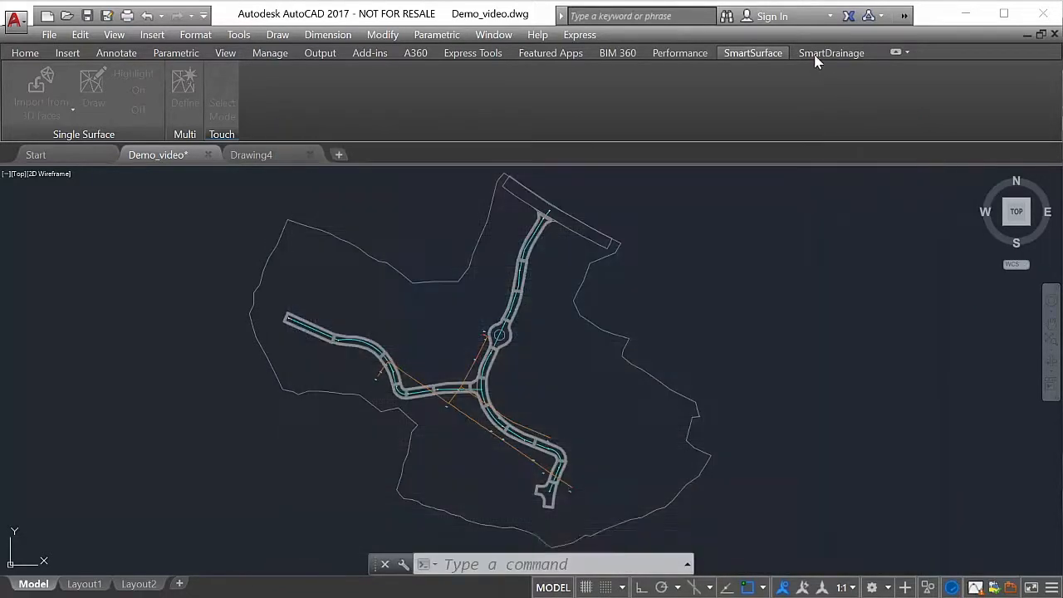
# - Set SmartSurf2 as the current multi-surface for SmartDrainage
pyautogui.click(818, 55)
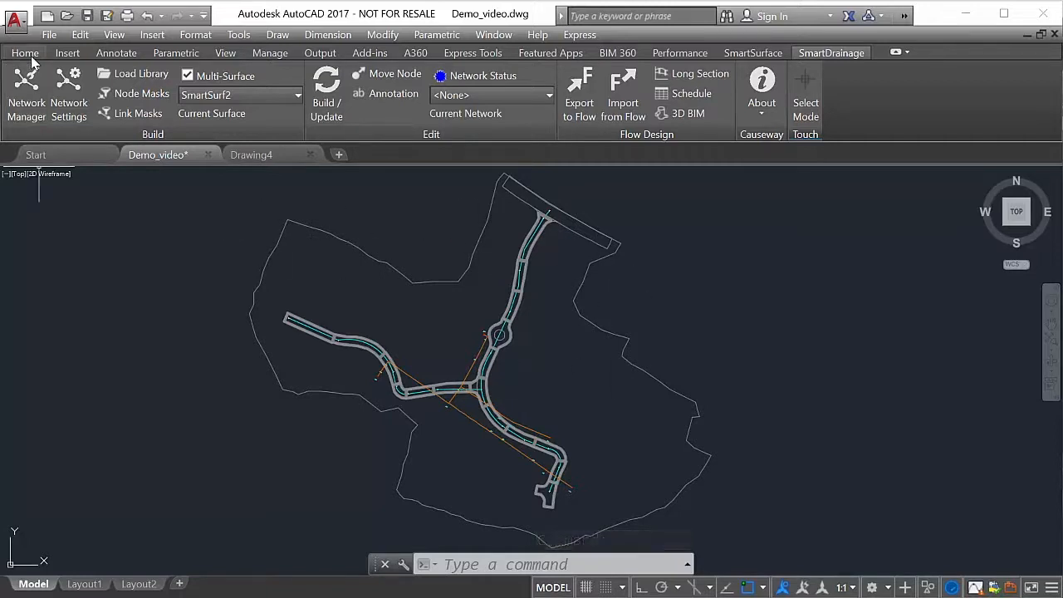
# - Examine the drainage links and nodes along the roads, from the roundabout through the western branch to the northern junction
pyautogui.scroll(5, 542, 342)
pyautogui.moveTo(502, 228)
pyautogui.mouseDown(button='middle')
pyautogui.moveTo(509, 310)
pyautogui.moveTo(453, 380)
pyautogui.moveTo(388, 497)
pyautogui.moveTo(426, 339)
pyautogui.moveTo(511, 233)
pyautogui.mouseUp(button='middle')
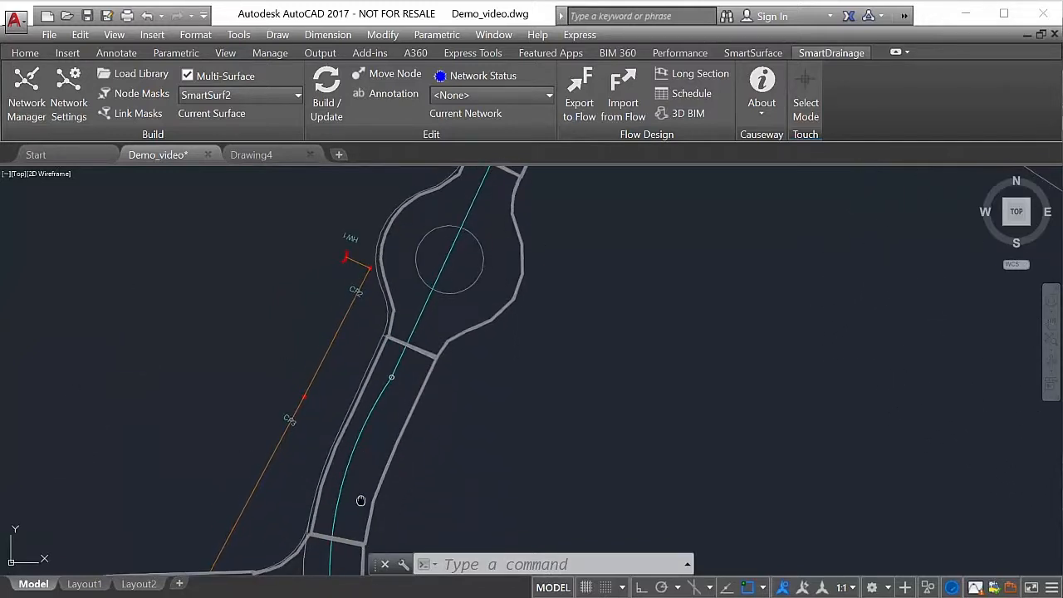
pyautogui.moveTo(361, 500); pyautogui.dragTo(382, 342, button='middle')
pyautogui.scroll(-2, 279, 469)
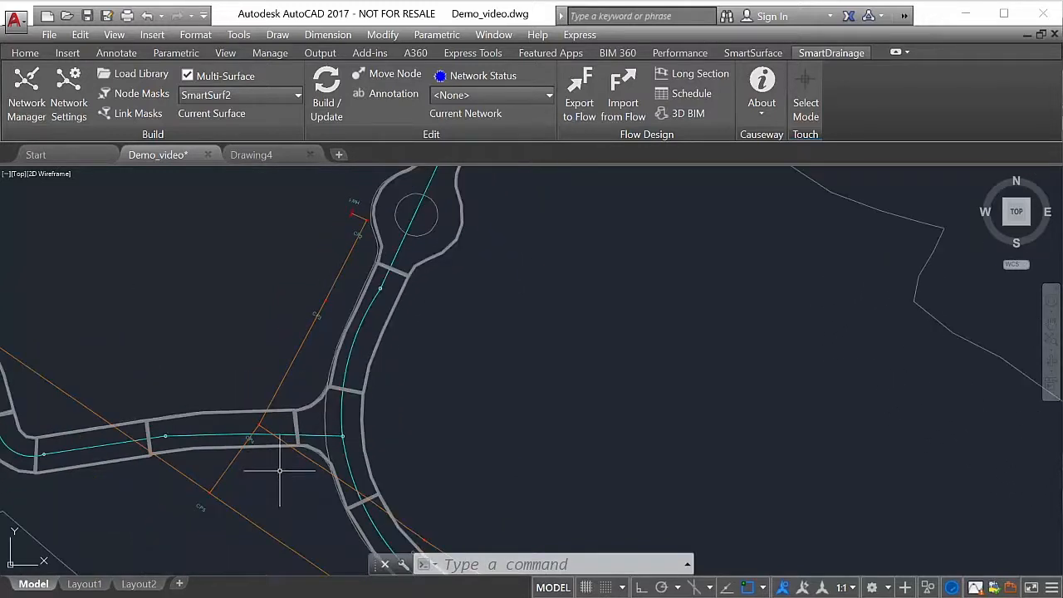
pyautogui.moveTo(290, 477)
pyautogui.mouseDown(button='middle')
pyautogui.moveTo(493, 460)
pyautogui.moveTo(544, 469)
pyautogui.mouseUp(button='middle')
pyautogui.scroll(2, 529, 467)
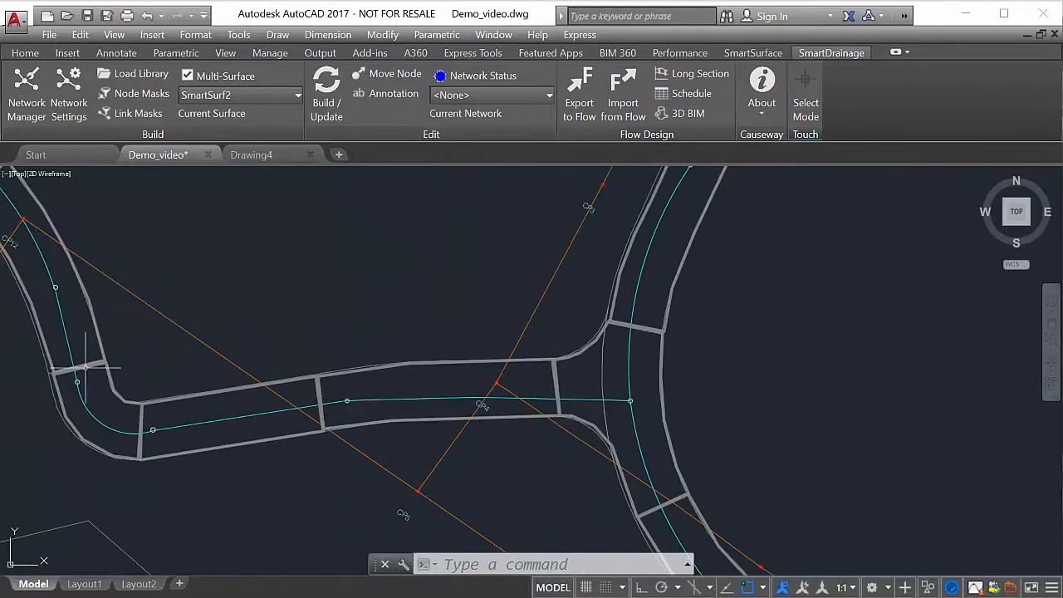
pyautogui.moveTo(44, 278)
pyautogui.mouseDown(button='middle')
pyautogui.moveTo(382, 457)
pyautogui.moveTo(562, 468)
pyautogui.mouseUp(button='middle')
pyautogui.moveTo(186, 208)
pyautogui.mouseDown(button='middle')
pyautogui.moveTo(427, 327)
pyautogui.moveTo(116, 271)
pyautogui.moveTo(71, 229)
pyautogui.mouseUp(button='middle')
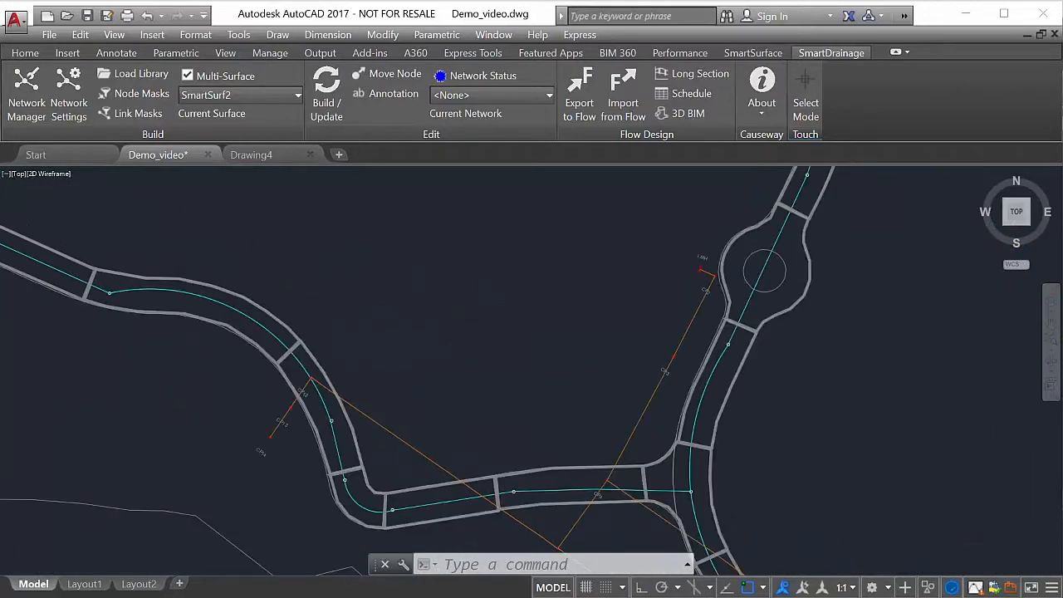
pyautogui.scroll(-2, 500, 324)
pyautogui.moveTo(500, 324)
pyautogui.mouseDown(button='middle')
pyautogui.moveTo(297, 375)
pyautogui.moveTo(269, 434)
pyautogui.mouseUp(button='middle')
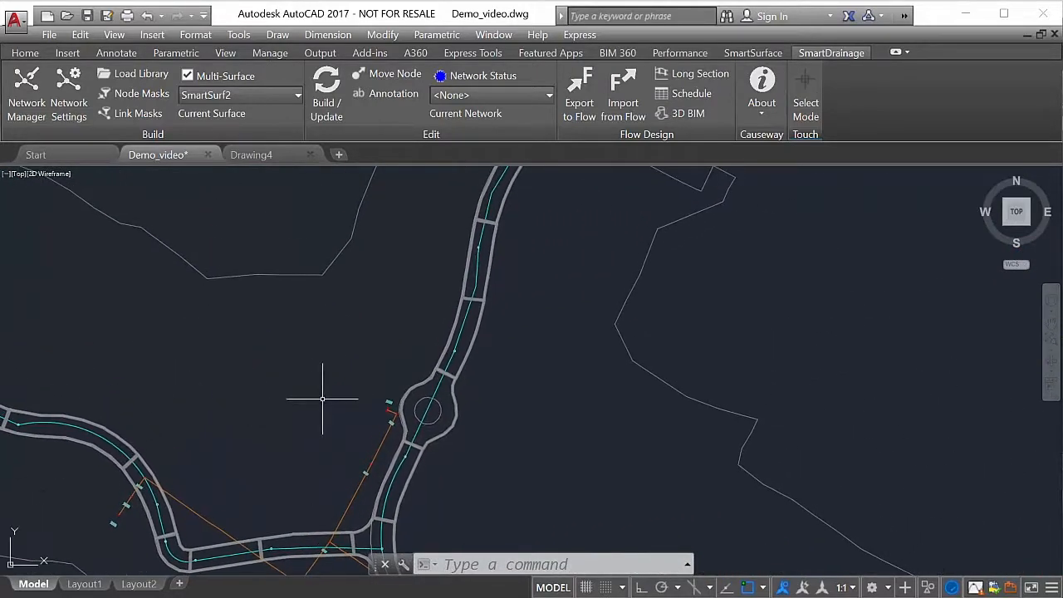
pyautogui.moveTo(511, 264); pyautogui.dragTo(397, 442, button='middle')
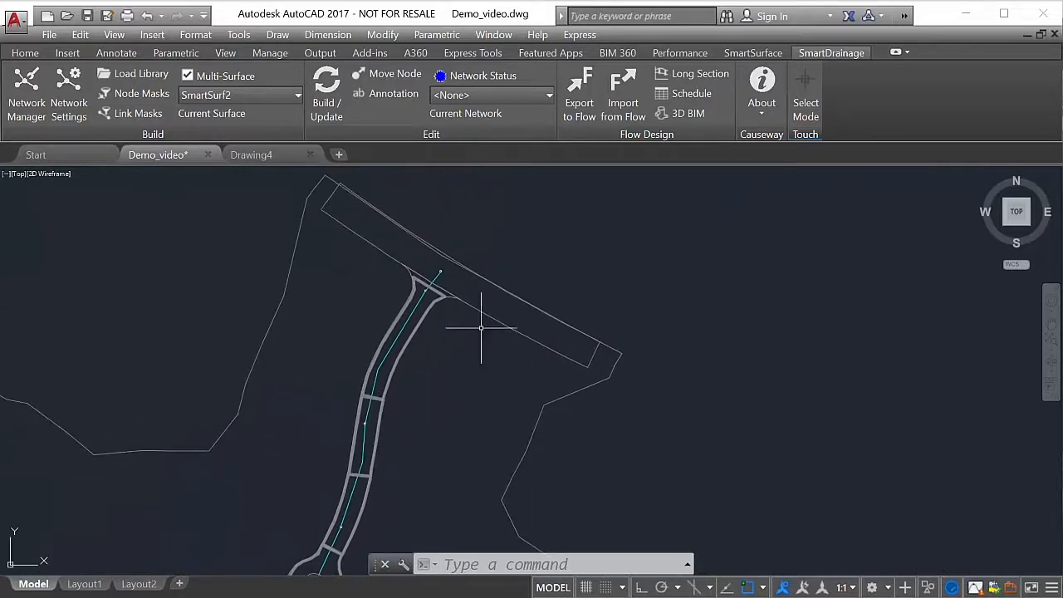
# - Make the Link layer current
pyautogui.click(30, 53)
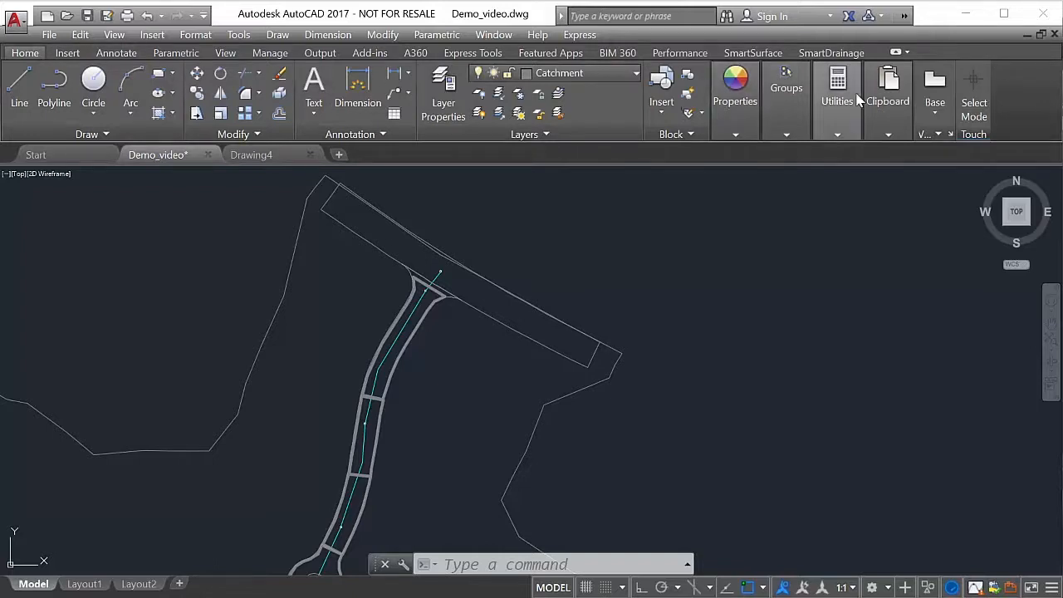
pyautogui.click(633, 78)
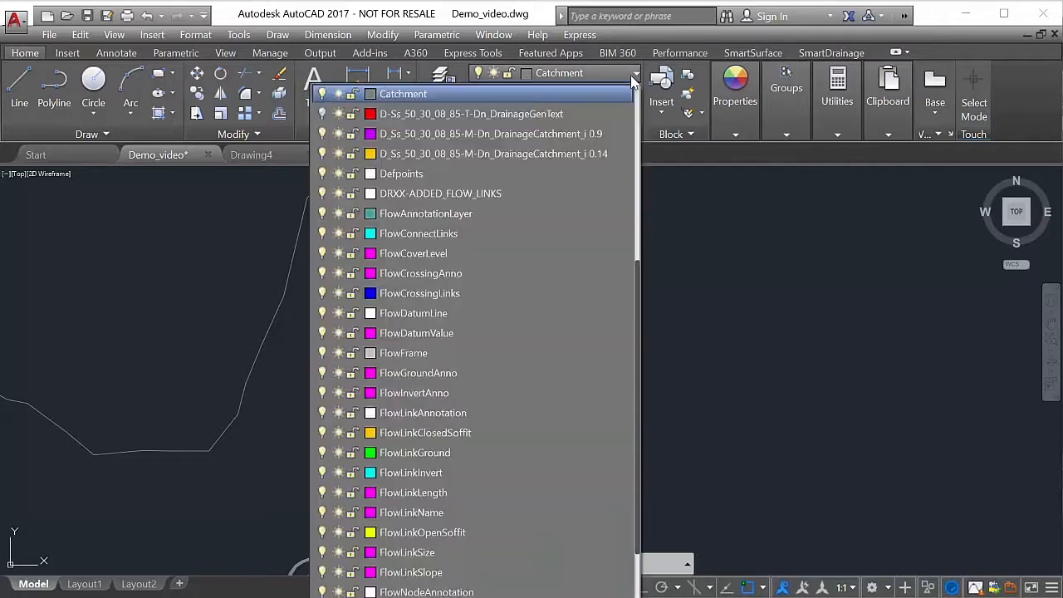
pyautogui.scroll(6, 633, 202)
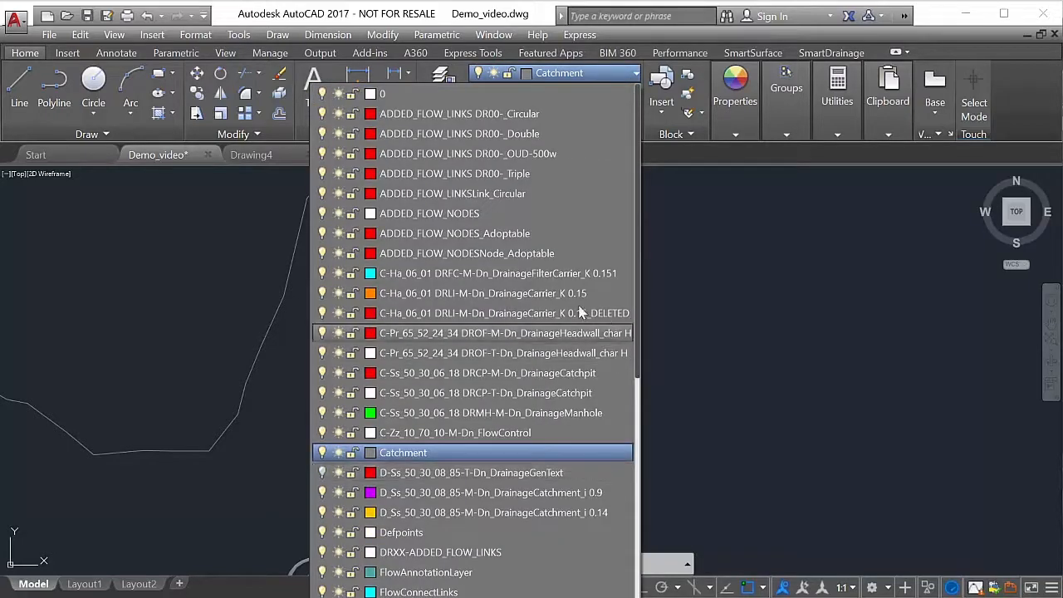
pyautogui.scroll(-8, 535, 426)
pyautogui.scroll(-3, 535, 430)
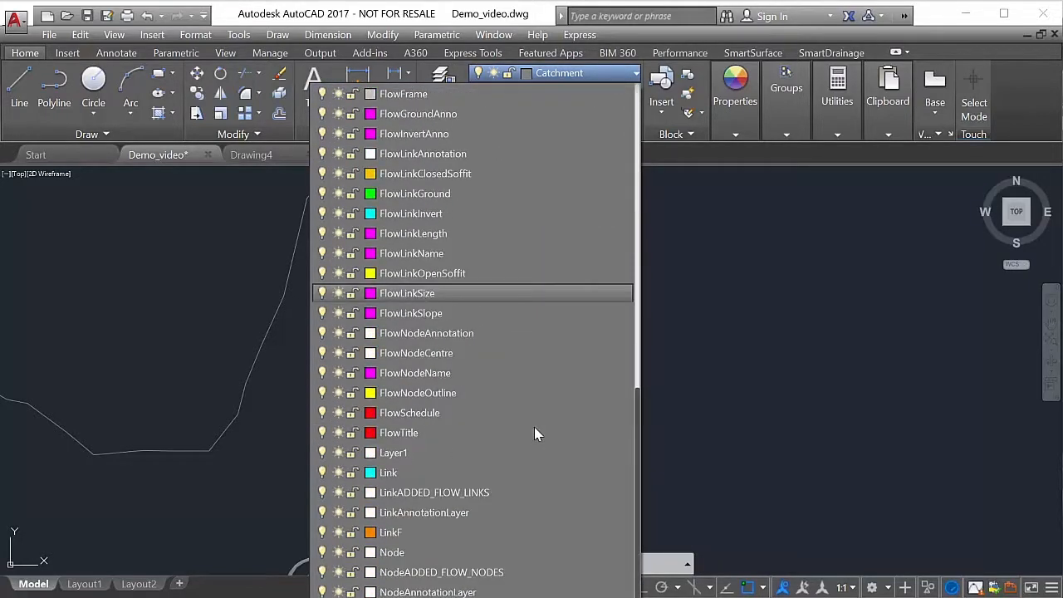
pyautogui.click(511, 468)
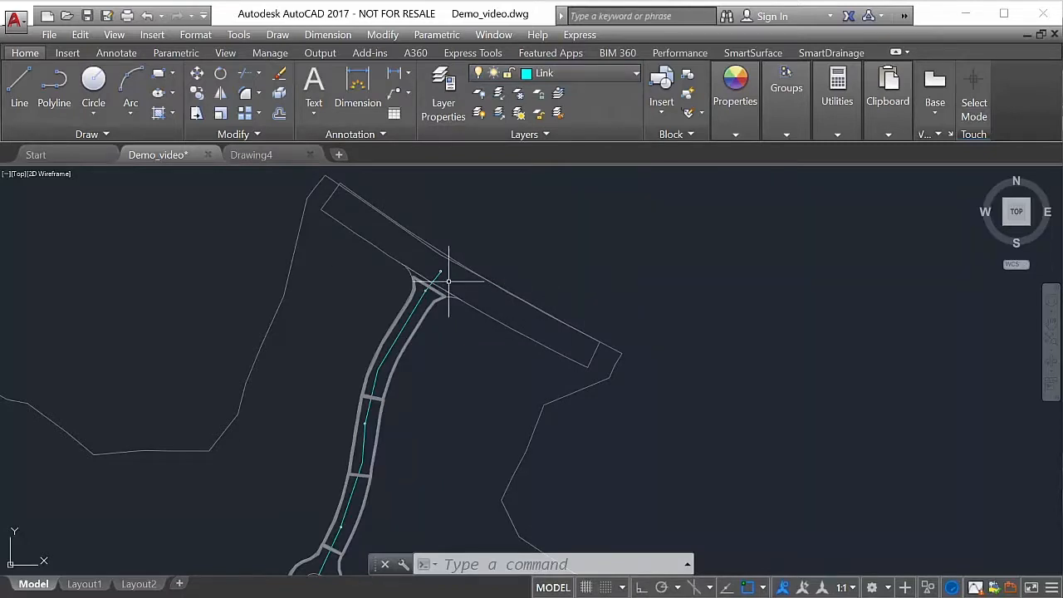
# - Draw a polyline from the existing link's end node at the northern junction southeast along the main road, ending it with the Close option
pyautogui.scroll(4, 453, 282)
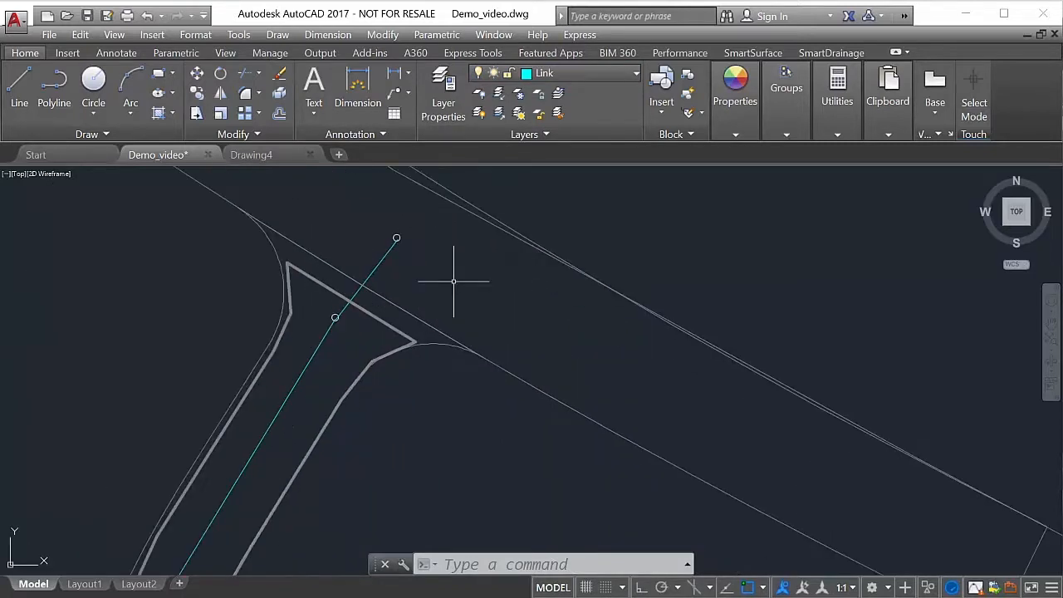
pyautogui.scroll(2, 456, 283)
pyautogui.scroll(-2, 463, 275)
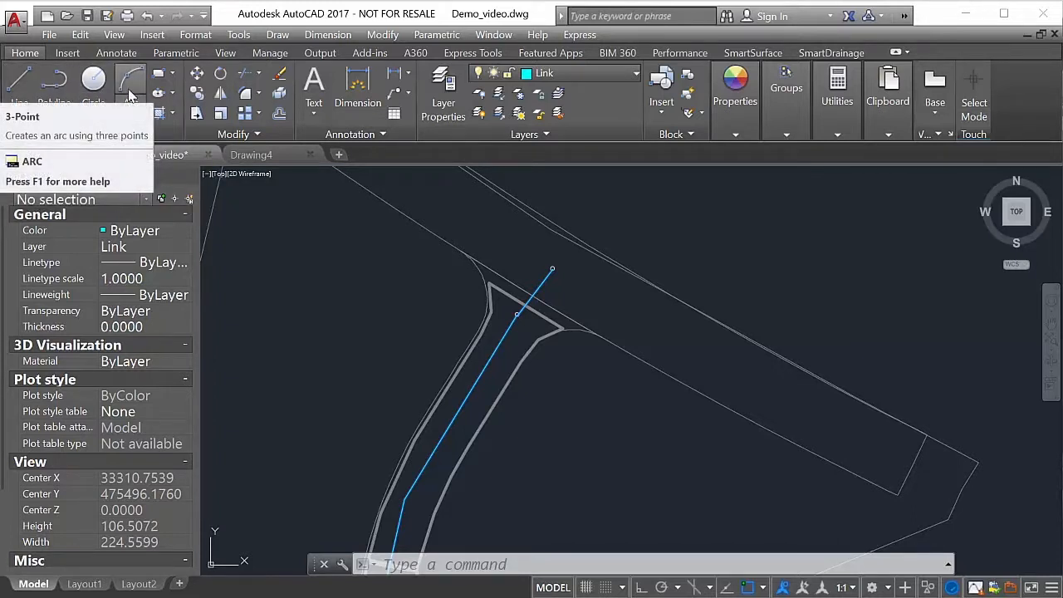
pyautogui.click(58, 90)
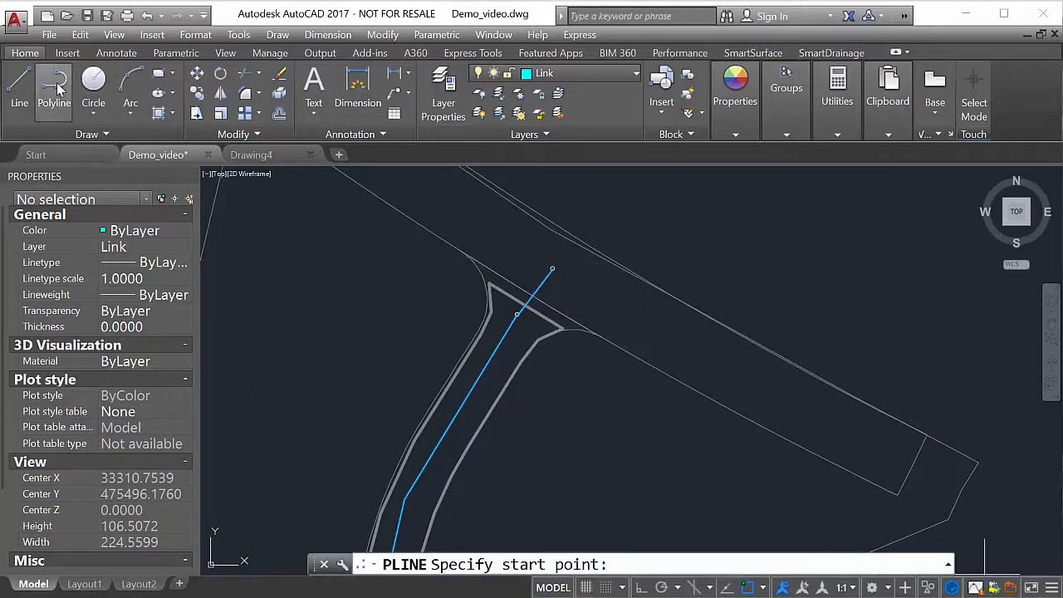
pyautogui.scroll(2, 553, 269)
pyautogui.scroll(4, 551, 268)
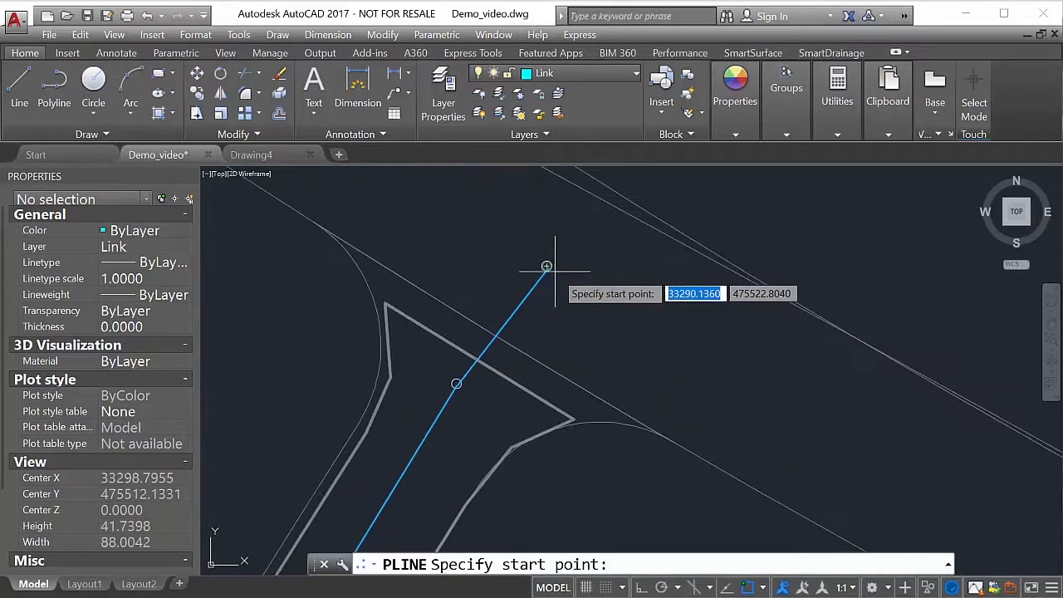
pyautogui.click(535, 256)
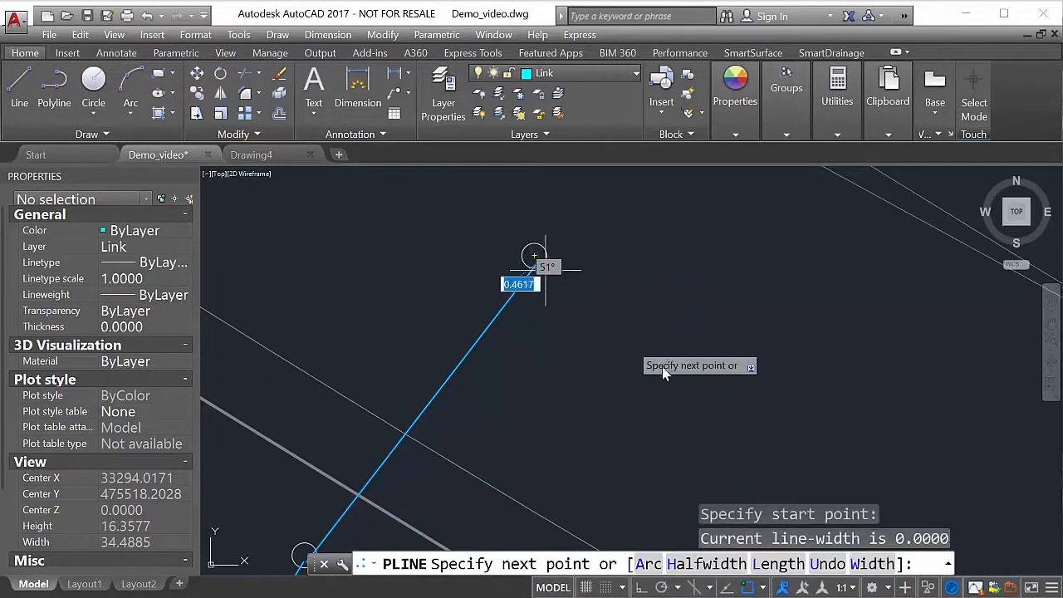
pyautogui.moveTo(773, 397); pyautogui.dragTo(662, 415, button='middle')
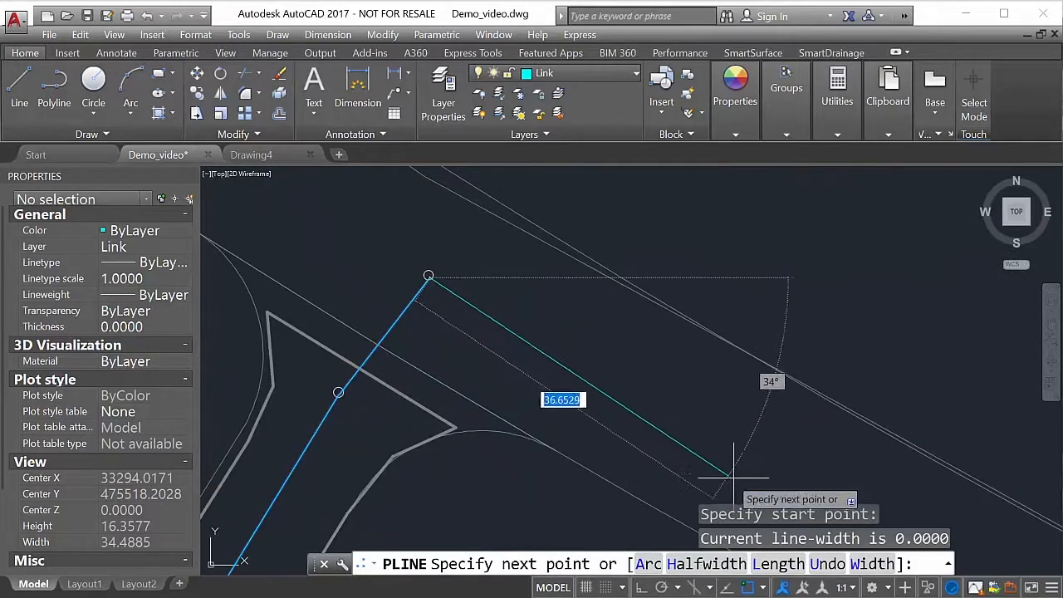
pyautogui.click(795, 501)
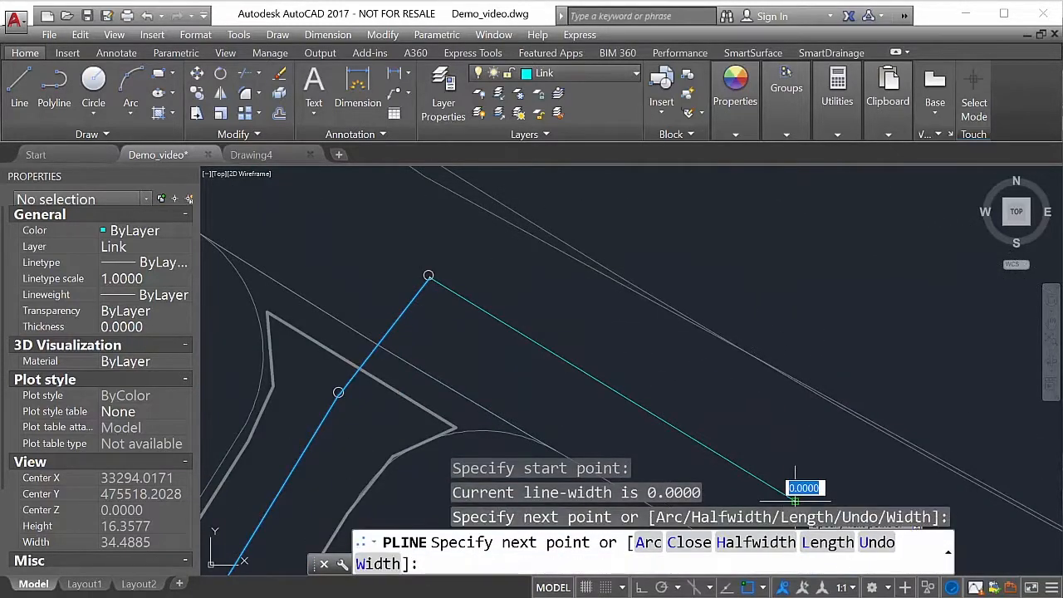
pyautogui.rightClick(795, 501)
pyautogui.click(819, 587)
pyautogui.moveTo(806, 430); pyautogui.dragTo(731, 345, button='middle')
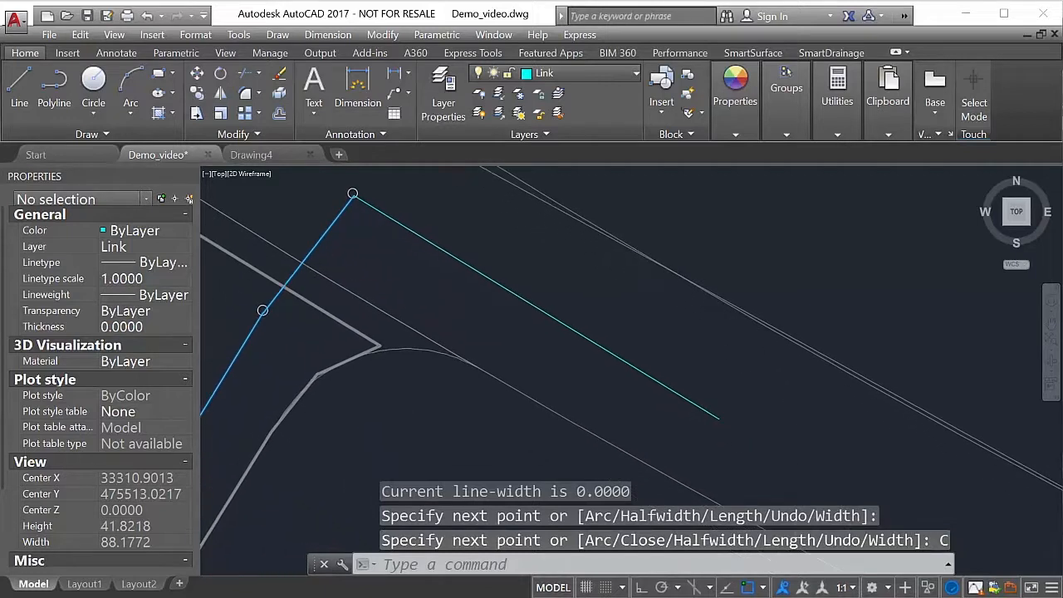
pyautogui.scroll(-2, 715, 337)
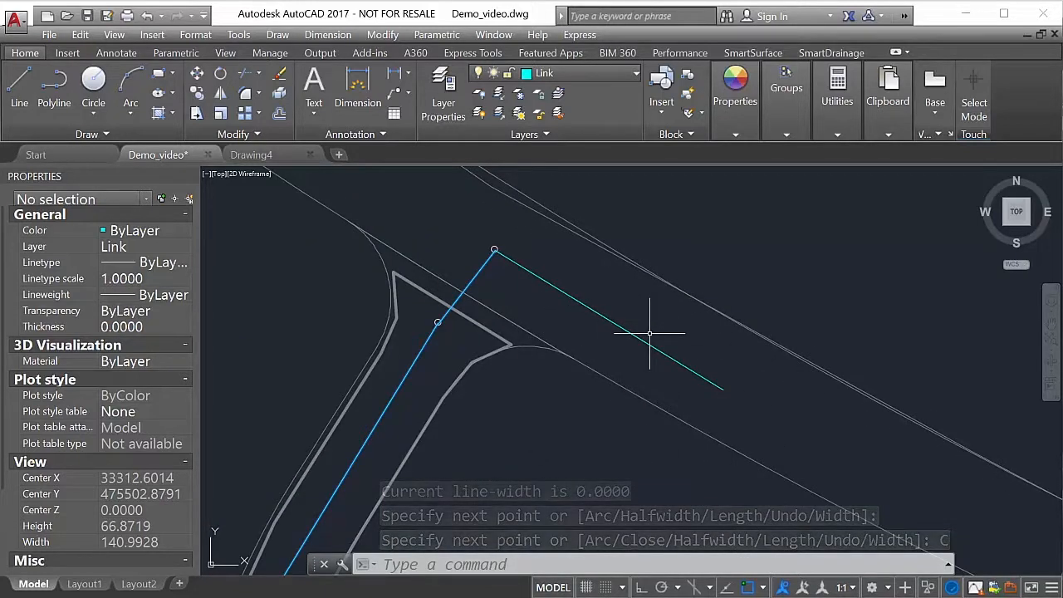
# - Draw a small node circle on the Node layer, centred on the free end of the new link polyline along the main road
pyautogui.click(619, 75)
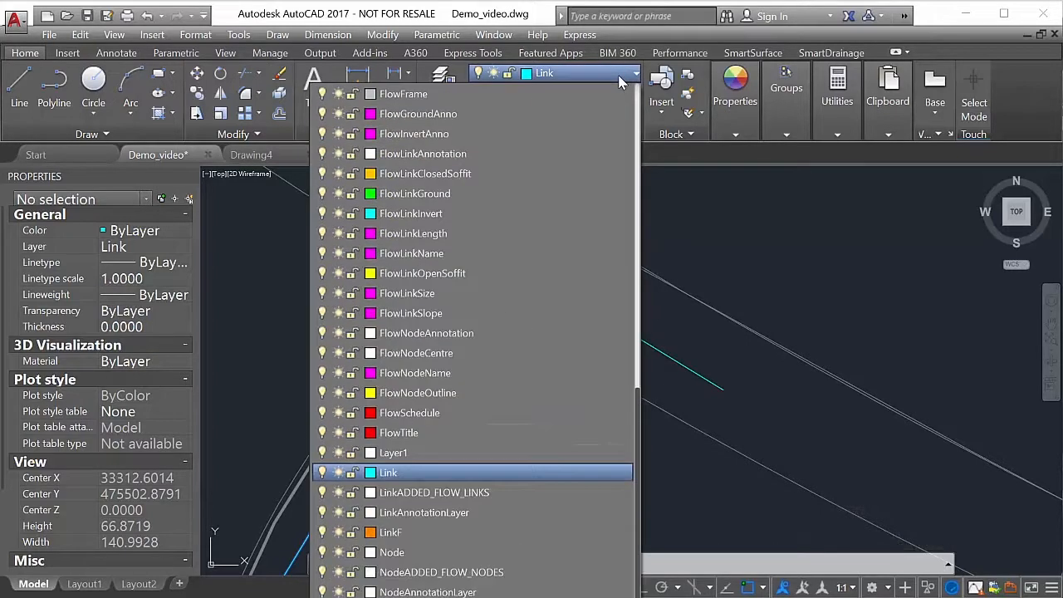
pyautogui.click(507, 552)
pyautogui.scroll(-2, 611, 353)
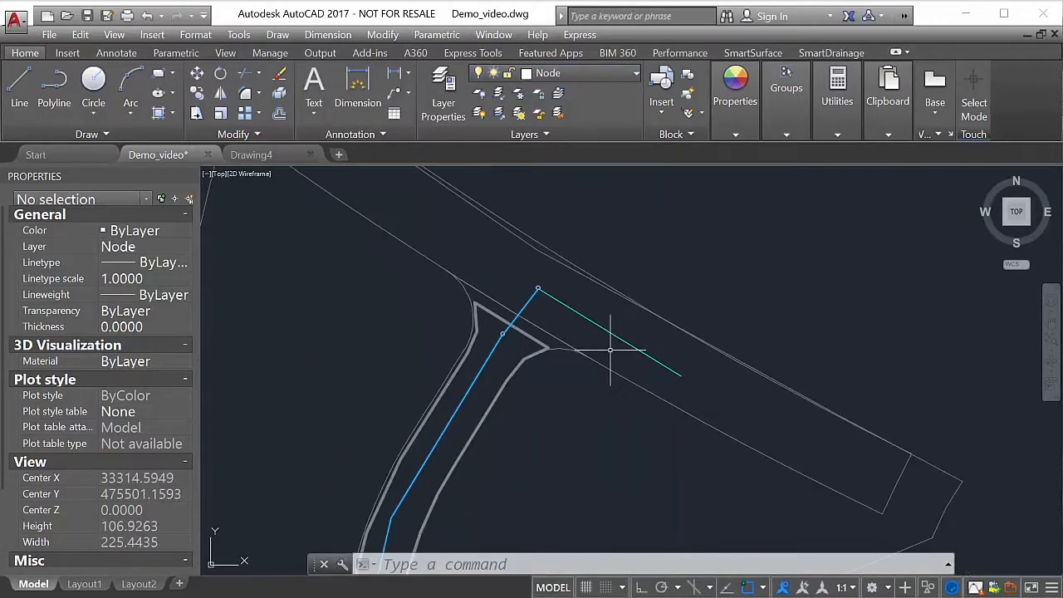
pyautogui.moveTo(612, 355); pyautogui.dragTo(500, 296, button='middle')
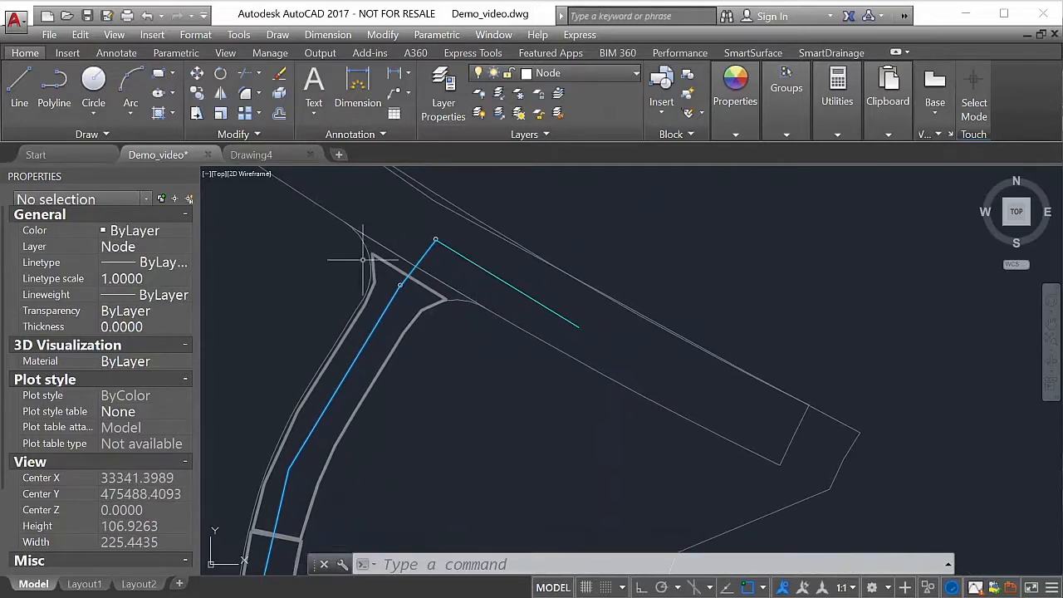
pyautogui.click(93, 81)
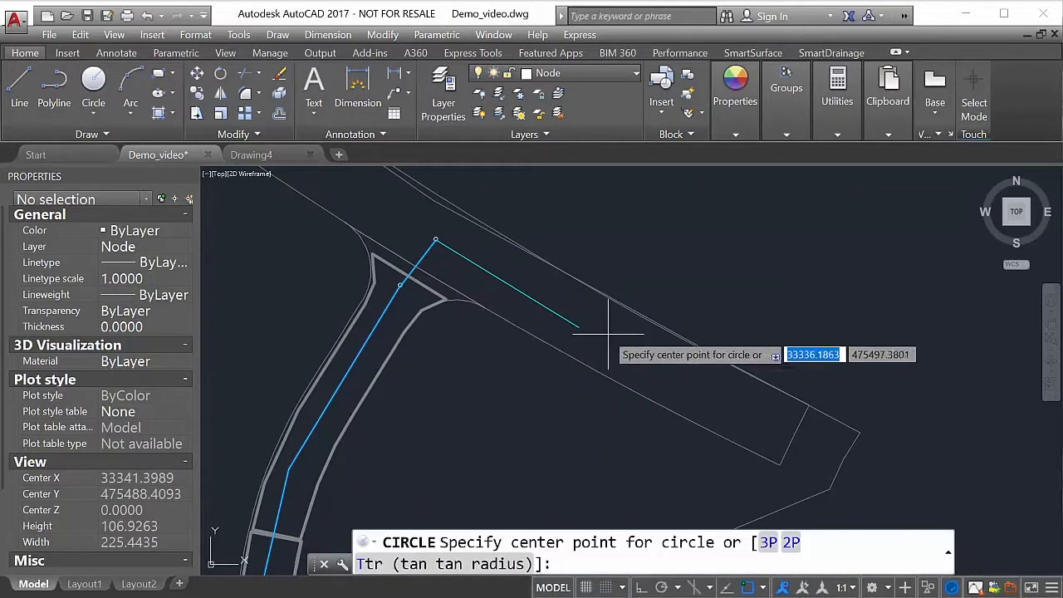
pyautogui.click(578, 328)
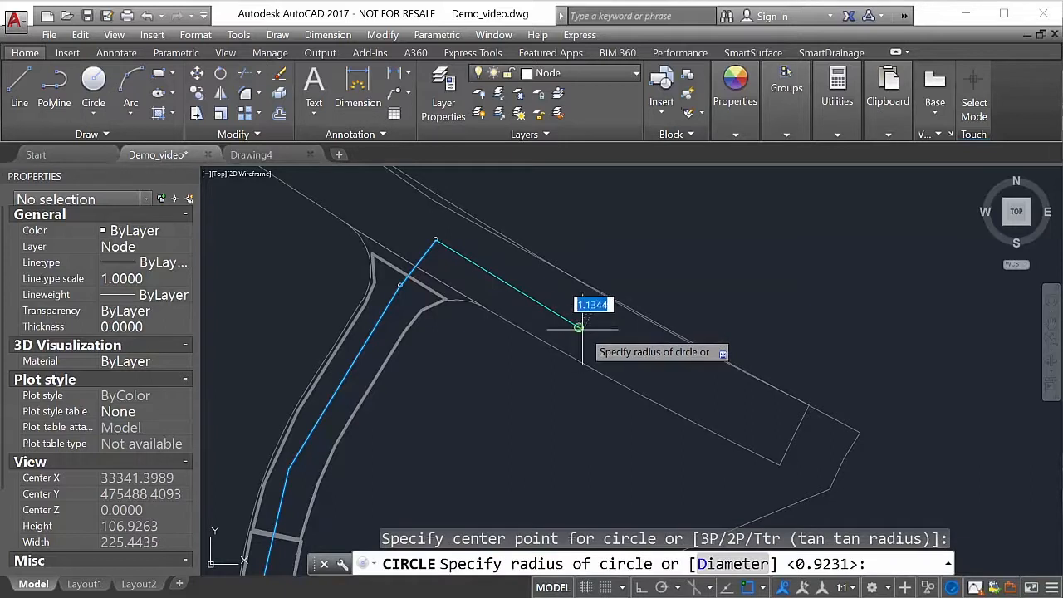
pyautogui.click(579, 328)
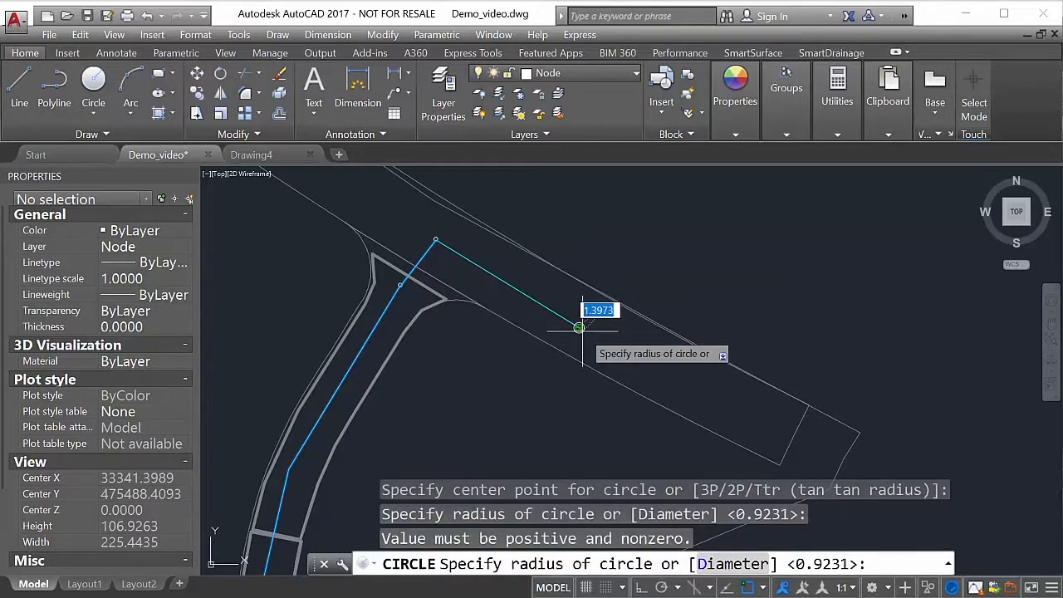
pyautogui.rightClick(583, 330)
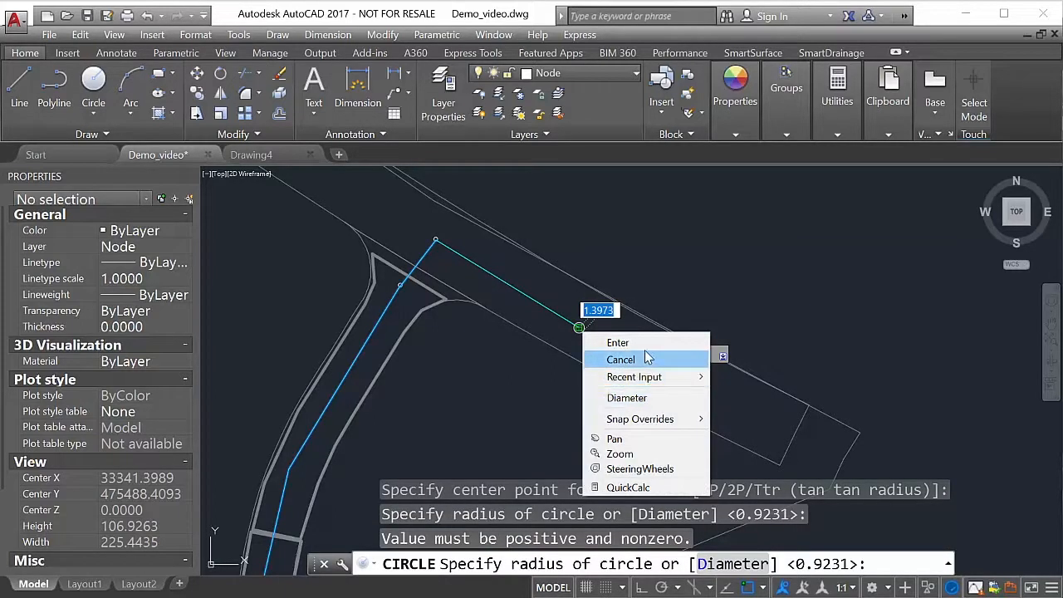
pyautogui.click(645, 359)
pyautogui.scroll(2, 589, 310)
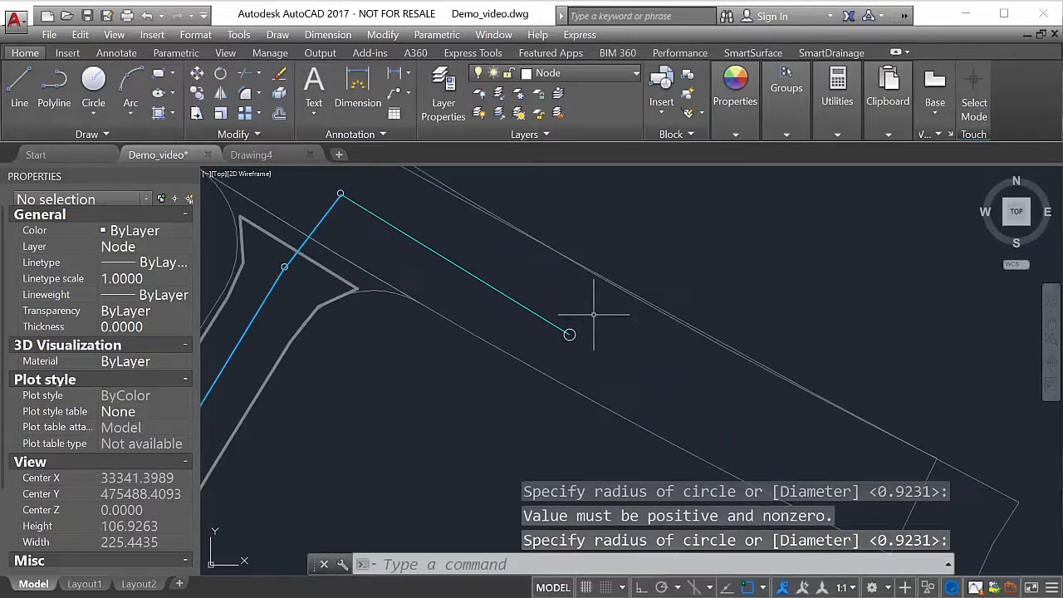
pyautogui.scroll(-2, 558, 314)
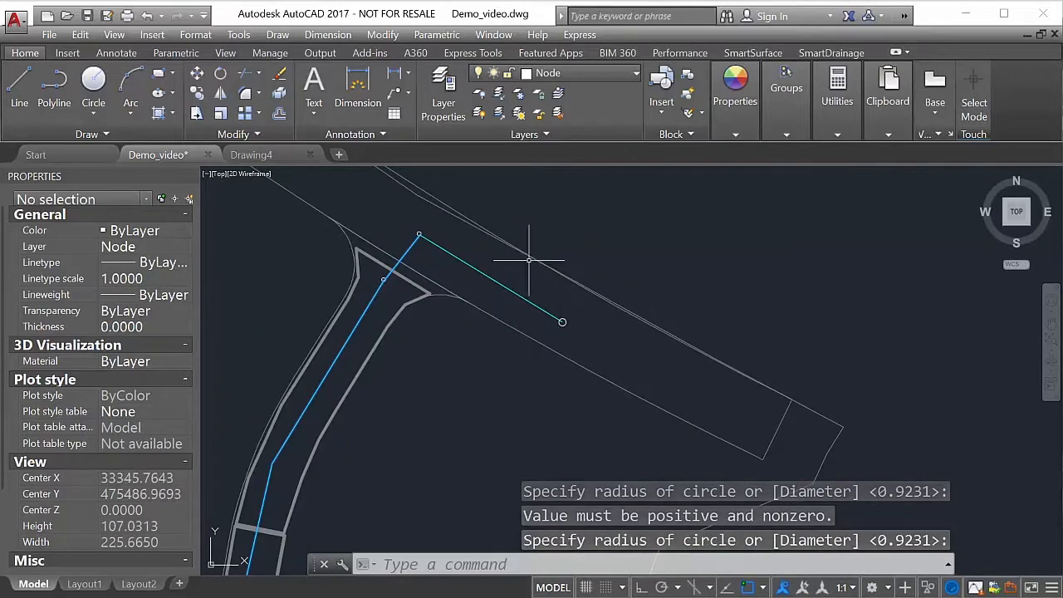
# - Make the Catchment layer current
pyautogui.click(617, 72)
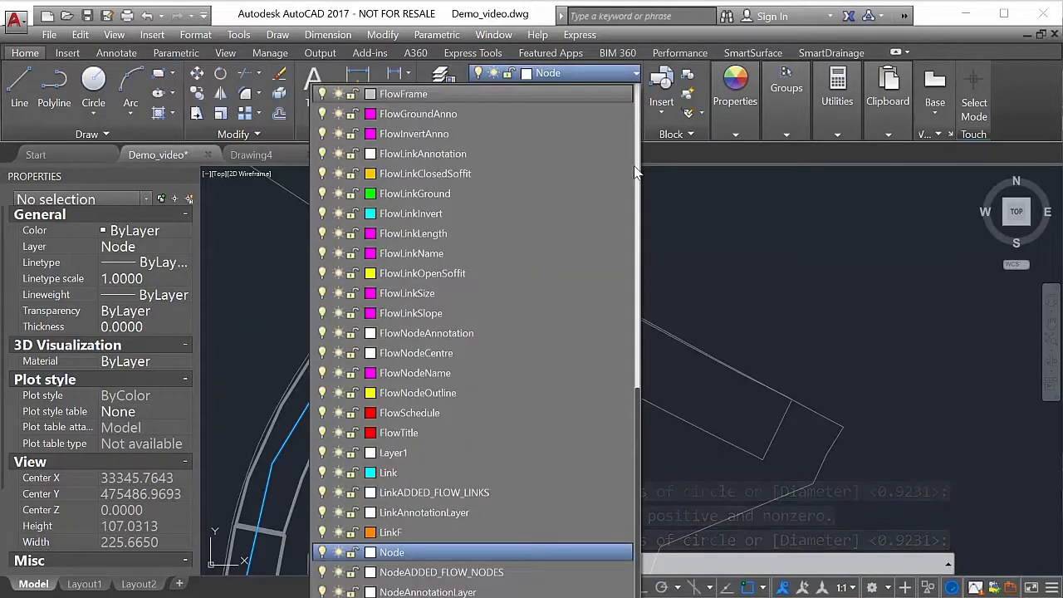
pyautogui.moveTo(640, 393); pyautogui.dragTo(652, 93)
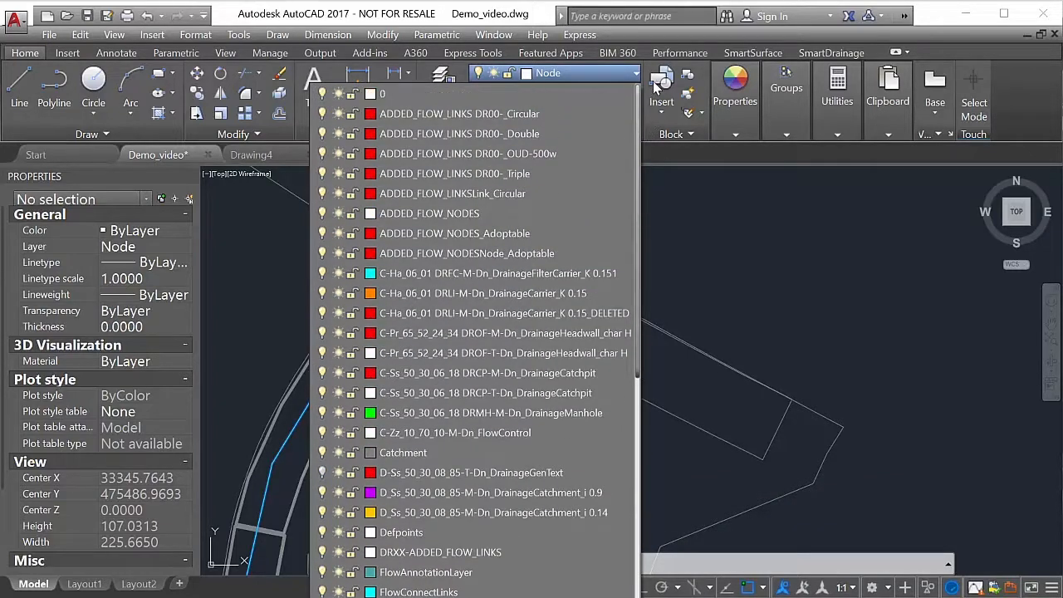
pyautogui.click(484, 453)
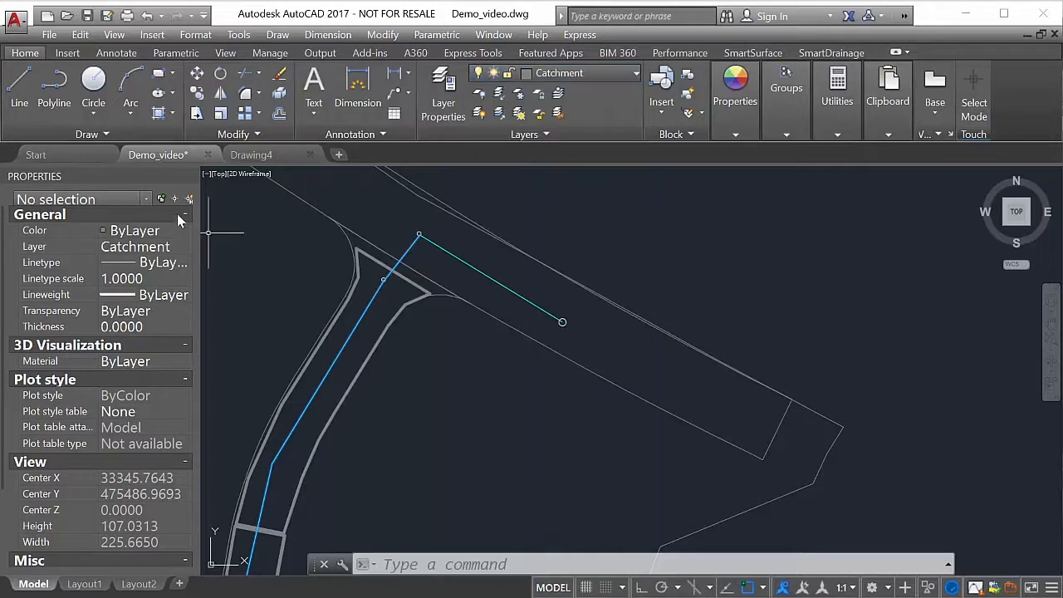
# - Draw a polyline around the northern junction's road area, starting and ending on the two upper corners of the side road's existing catchment
pyautogui.click(54, 83)
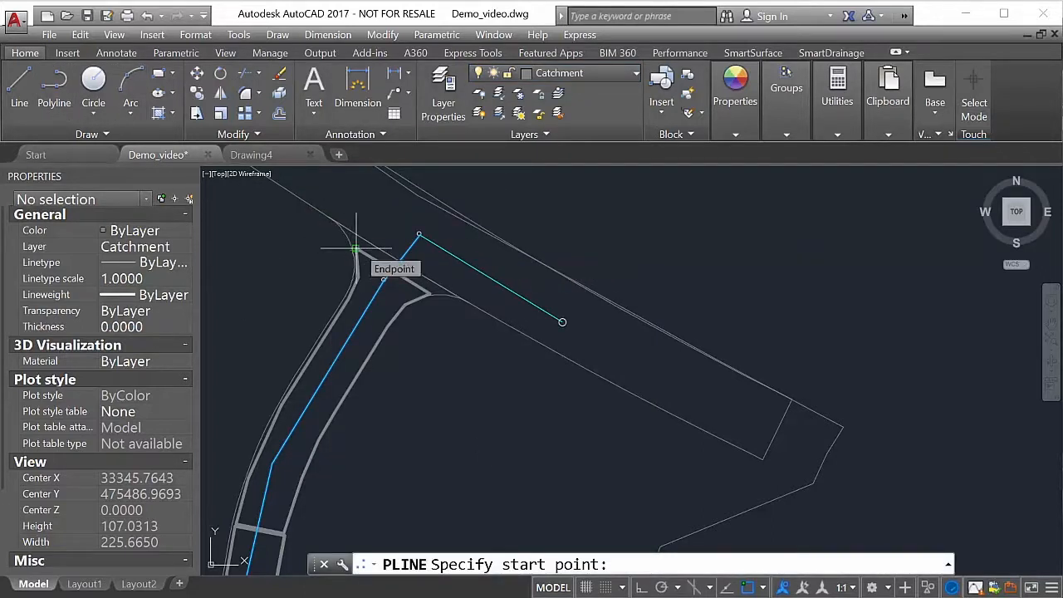
pyautogui.click(355, 249)
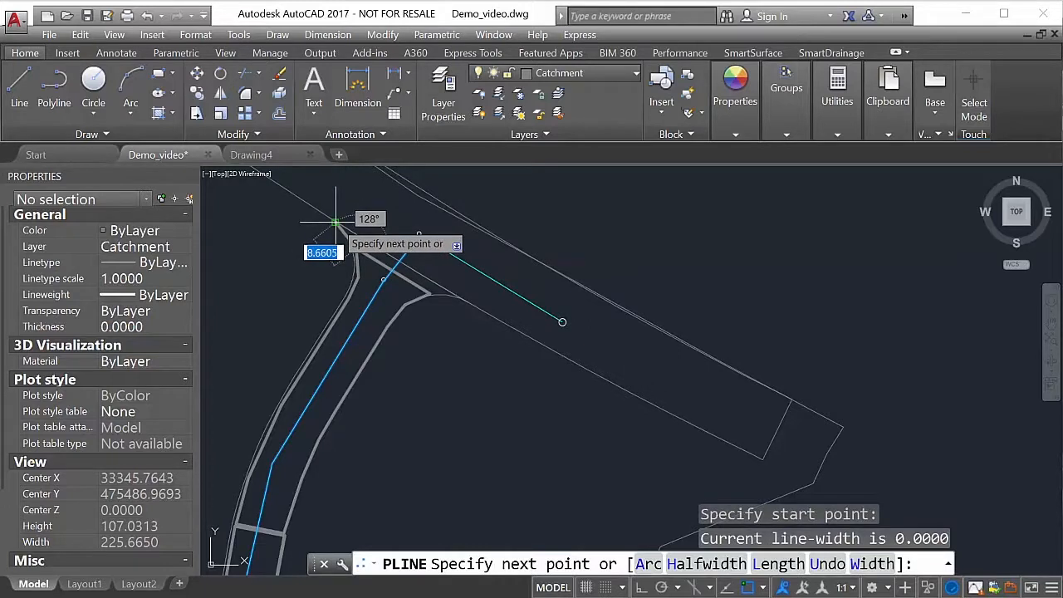
pyautogui.click(336, 221)
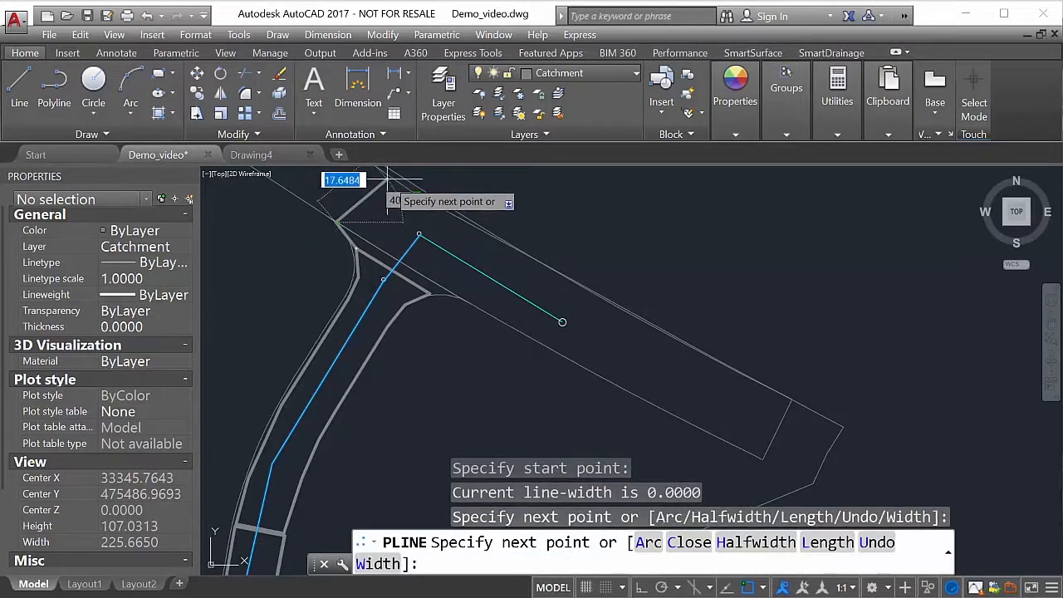
pyautogui.click(415, 197)
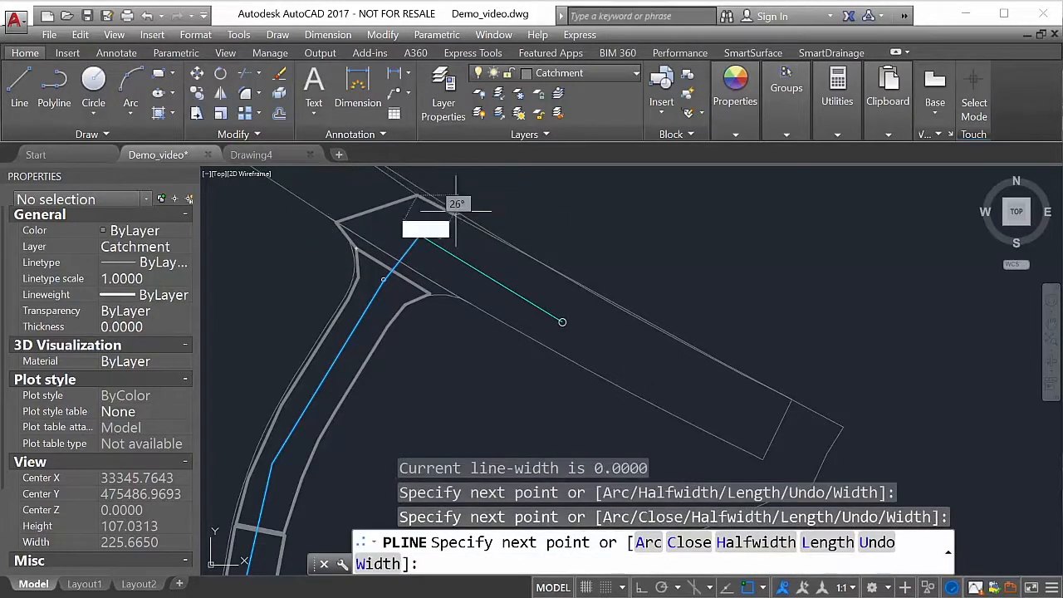
pyautogui.click(546, 266)
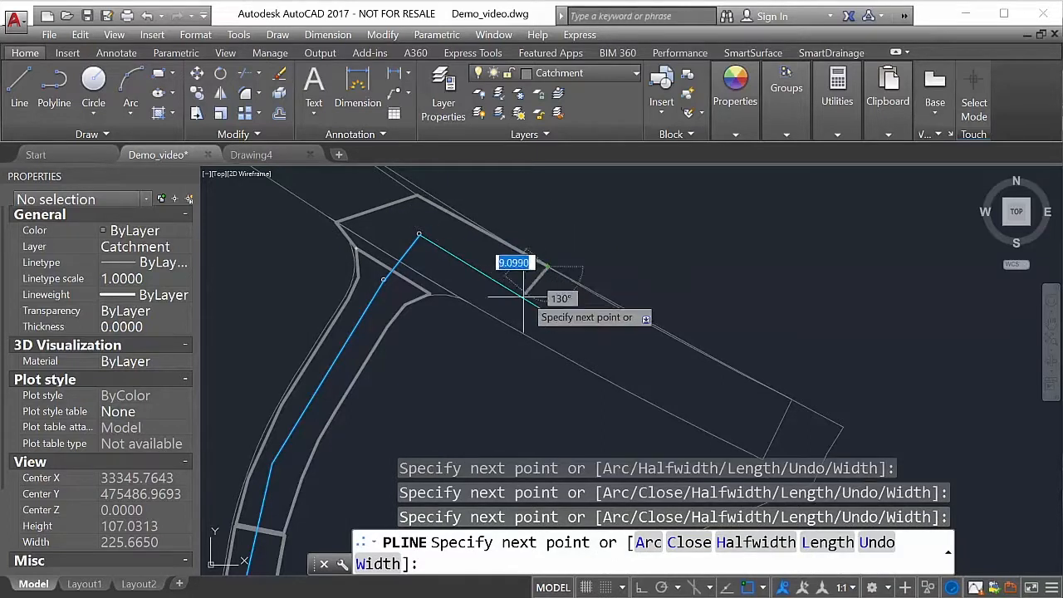
pyautogui.click(504, 322)
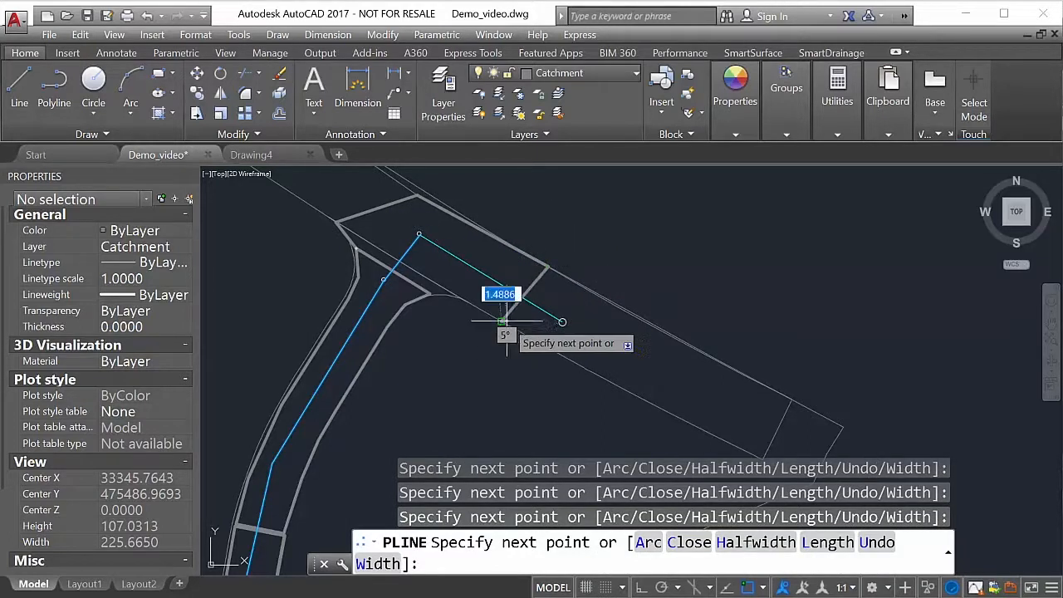
pyautogui.rightClick(433, 294)
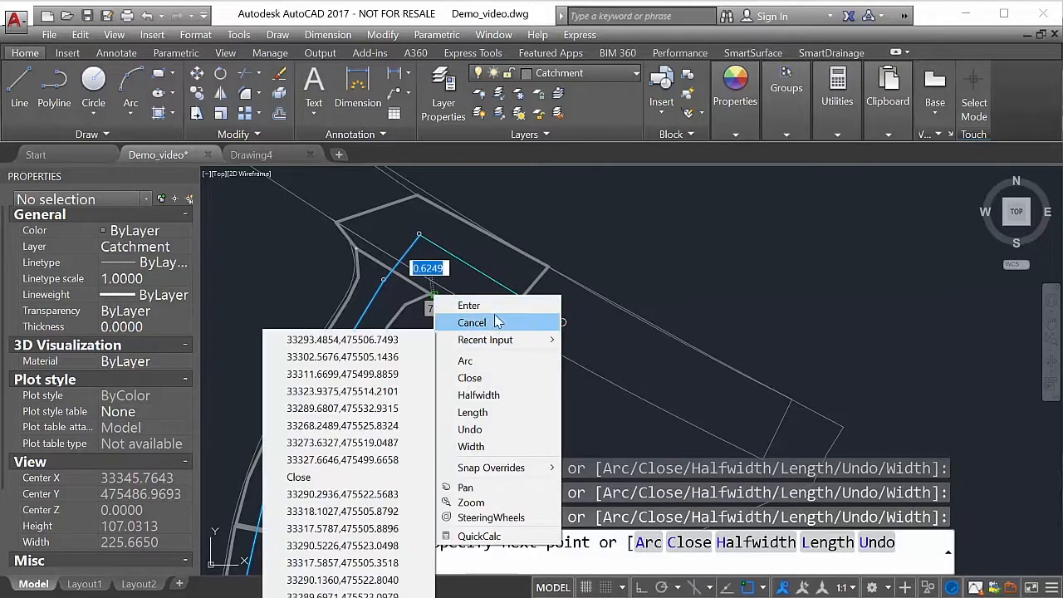
pyautogui.click(440, 305)
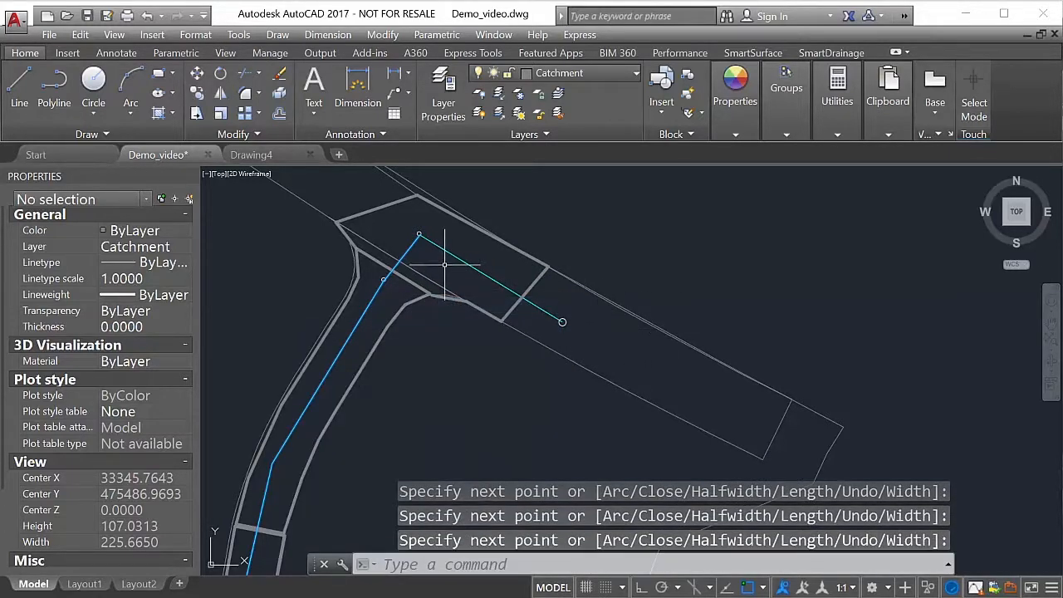
# - Examine the catchment outlines along the side road, from the northern junction past the roundabout to the western branch and back
pyautogui.scroll(-2, 444, 265)
pyautogui.scroll(2, 435, 249)
pyautogui.moveTo(428, 241)
pyautogui.mouseDown(button='middle')
pyautogui.moveTo(447, 305)
pyautogui.moveTo(513, 371)
pyautogui.mouseUp(button='middle')
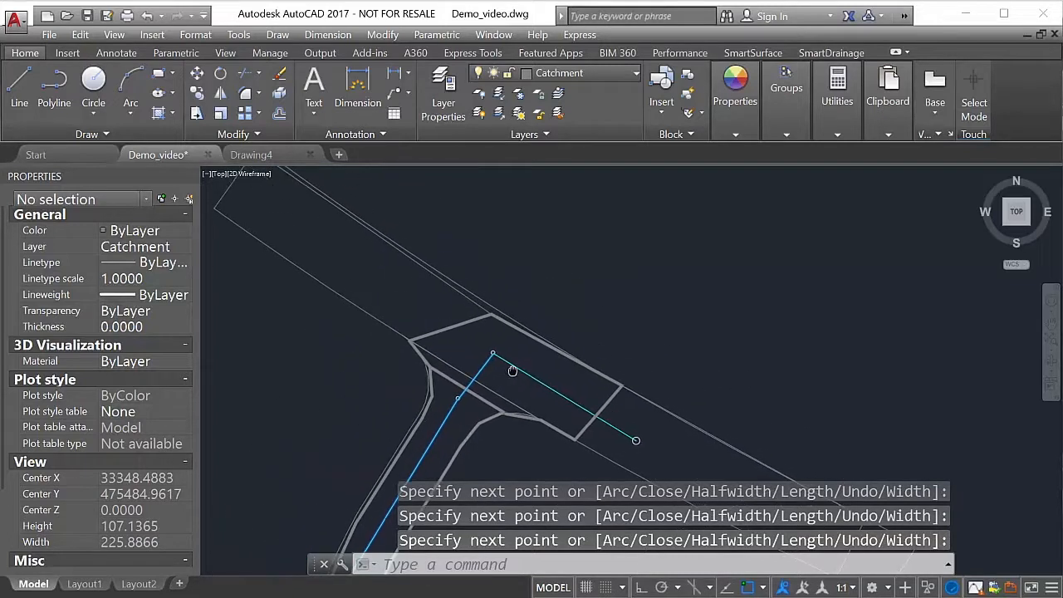
pyautogui.scroll(-2, 564, 283)
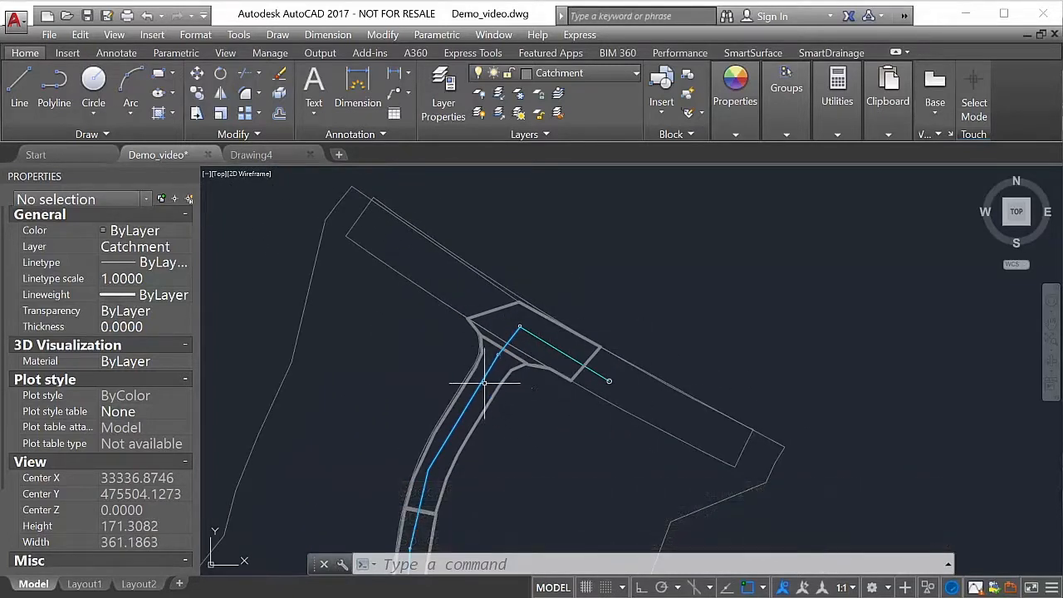
pyautogui.moveTo(461, 422); pyautogui.dragTo(557, 209, button='middle')
pyautogui.scroll(-2, 549, 256)
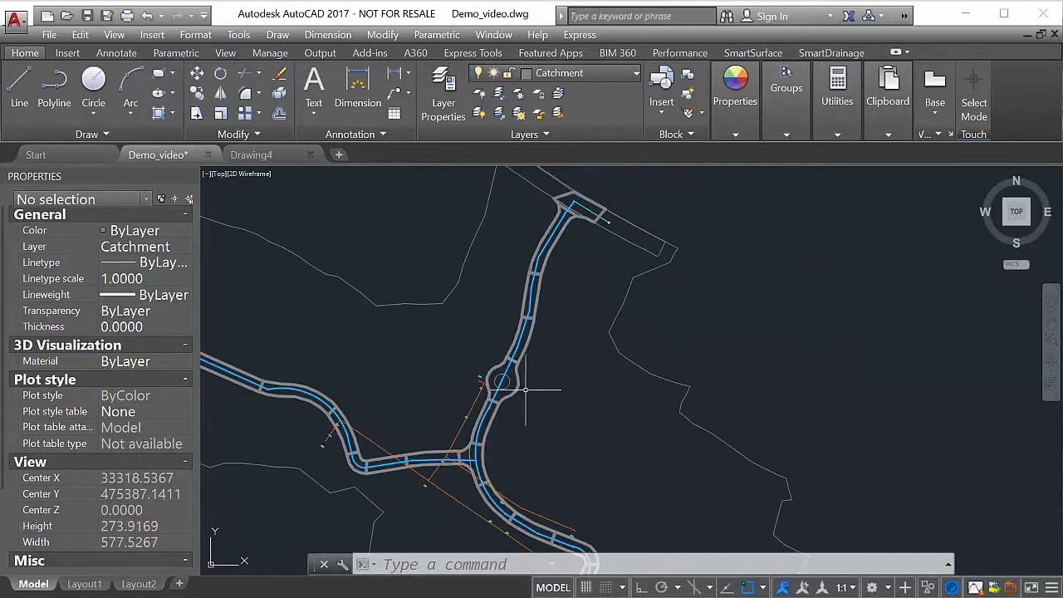
pyautogui.scroll(2, 479, 453)
pyautogui.scroll(-4, 461, 452)
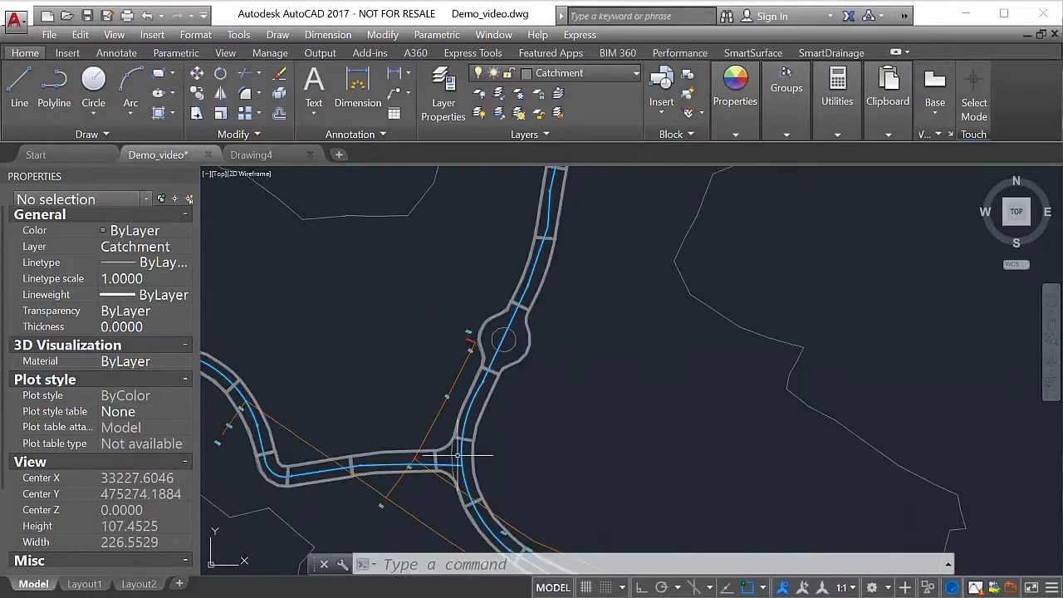
pyautogui.scroll(-2, 411, 444)
pyautogui.moveTo(410, 445)
pyautogui.mouseDown(button='middle')
pyautogui.moveTo(448, 448)
pyautogui.moveTo(371, 408)
pyautogui.moveTo(592, 461)
pyautogui.moveTo(593, 497)
pyautogui.moveTo(486, 438)
pyautogui.mouseUp(button='middle')
pyautogui.scroll(4, 541, 296)
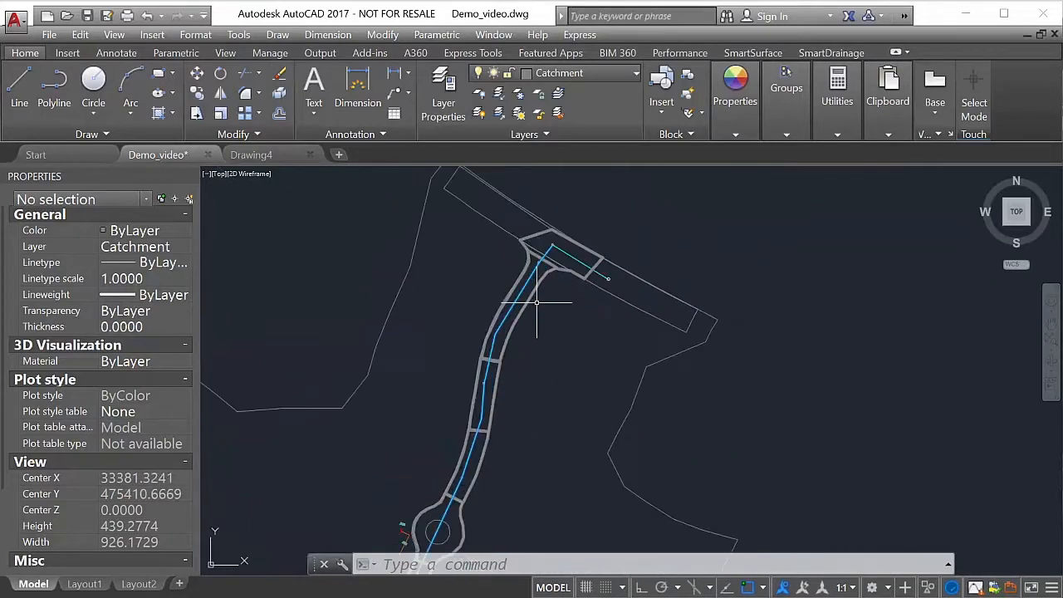
pyautogui.scroll(2, 535, 303)
pyautogui.moveTo(549, 365); pyautogui.dragTo(551, 491, button='middle')
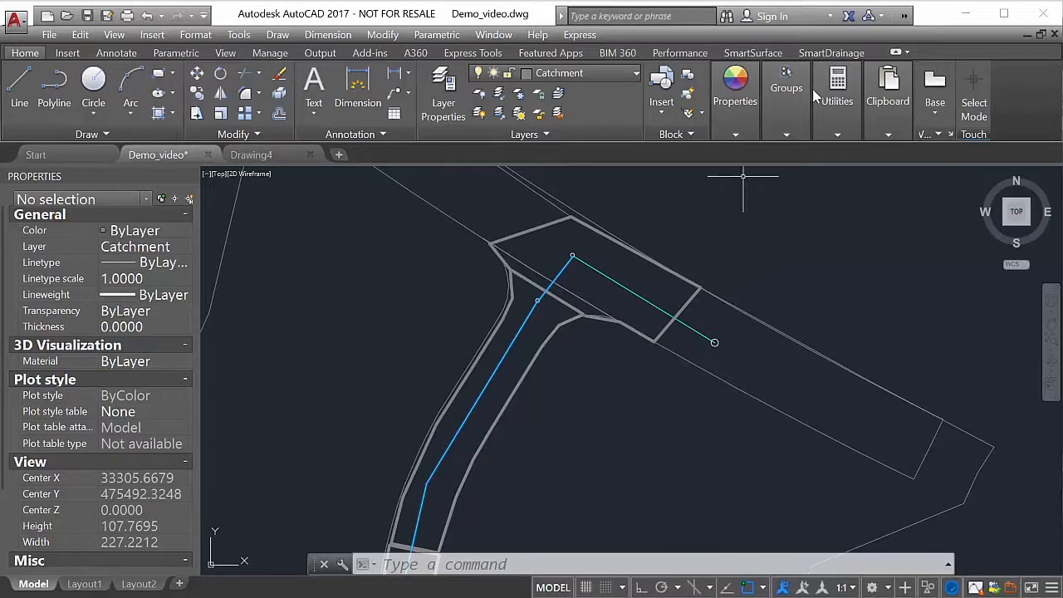
# - Review the surfaces, sets and multi-surfaces in the SmartSurface definition, close it and return to the SmartDrainage tools
pyautogui.click(766, 55)
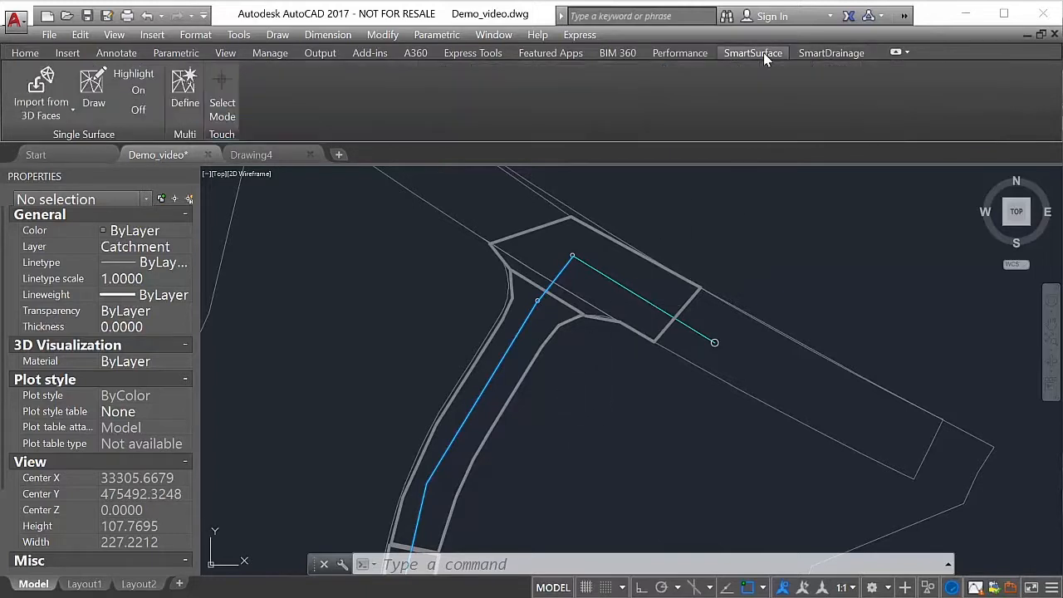
pyautogui.click(832, 55)
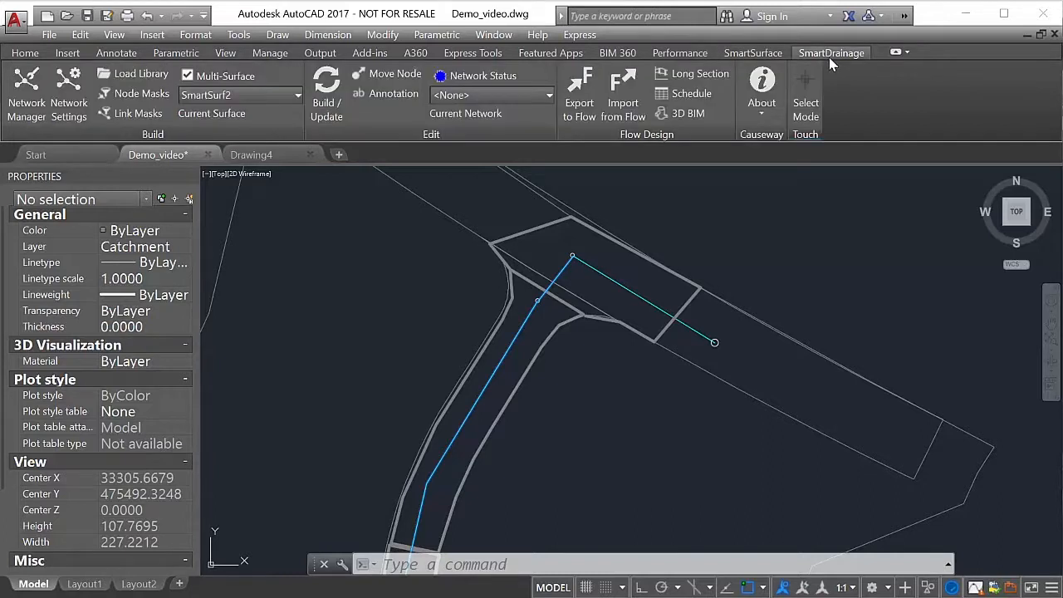
pyautogui.click(747, 53)
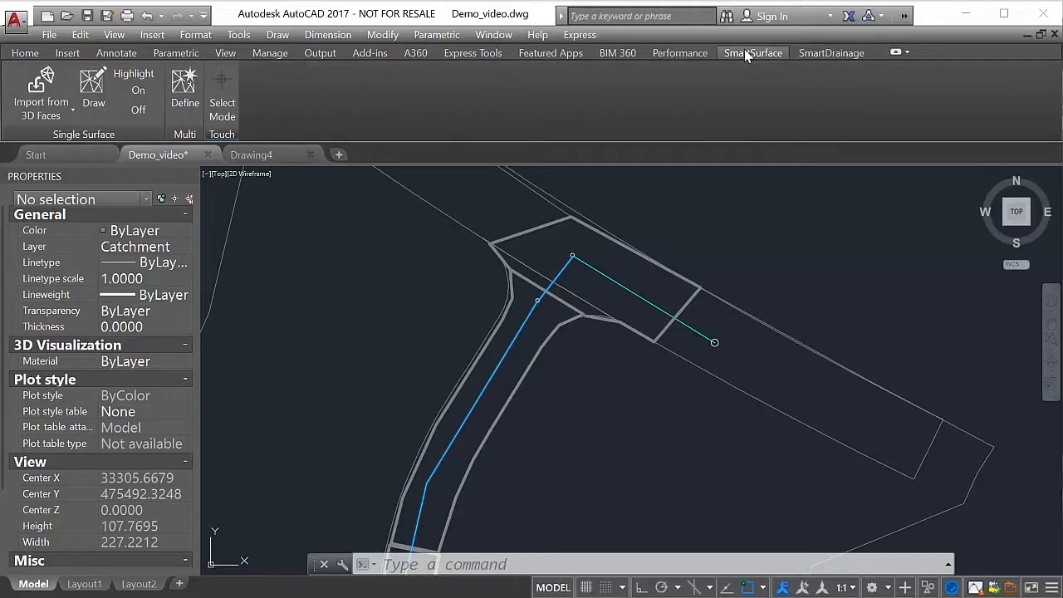
pyautogui.click(176, 99)
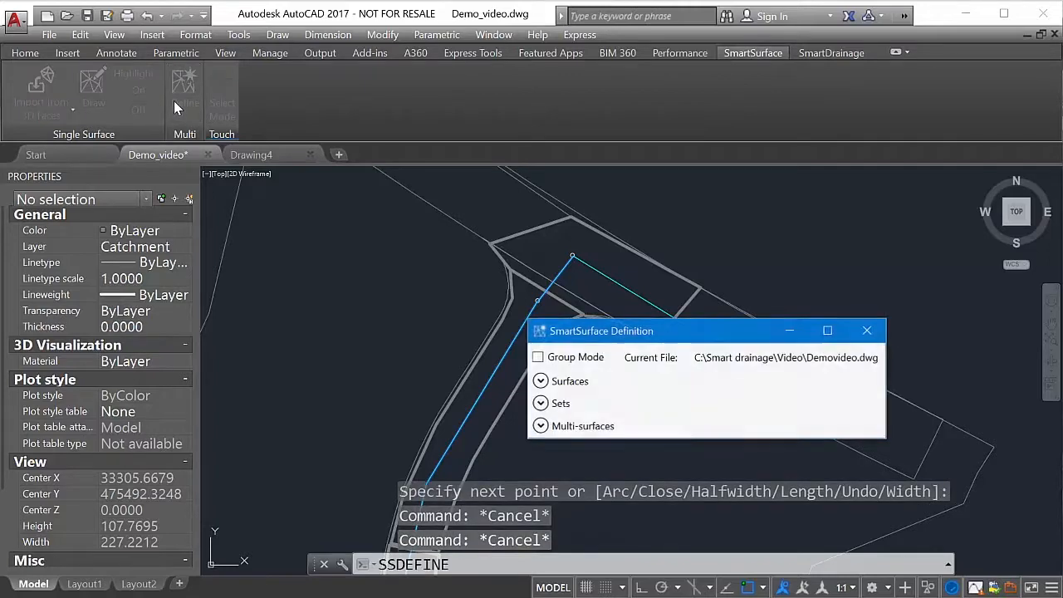
pyautogui.moveTo(510, 240); pyautogui.dragTo(462, 186)
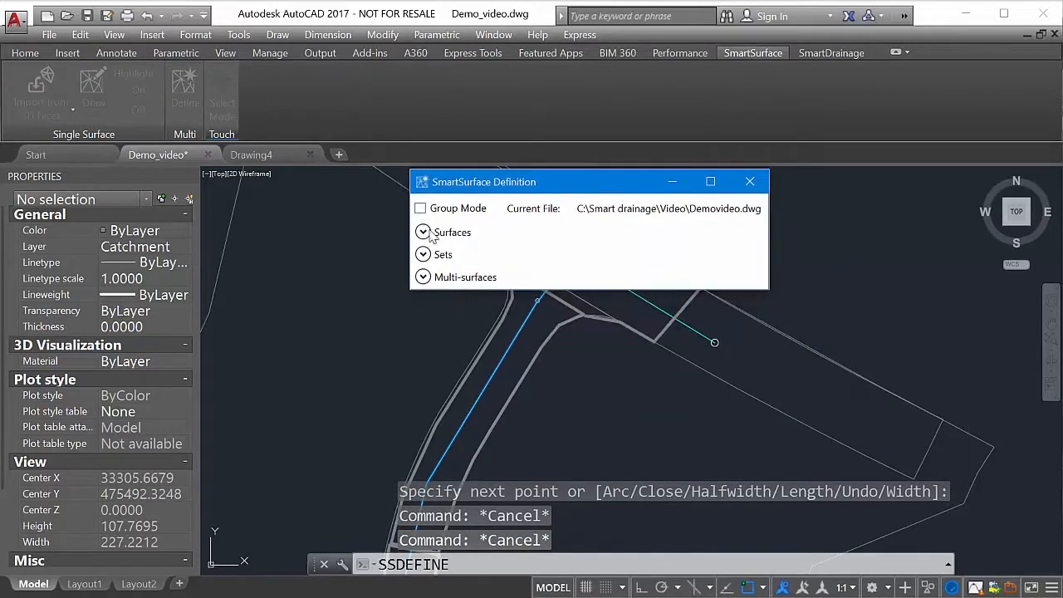
pyautogui.click(423, 231)
pyautogui.click(423, 430)
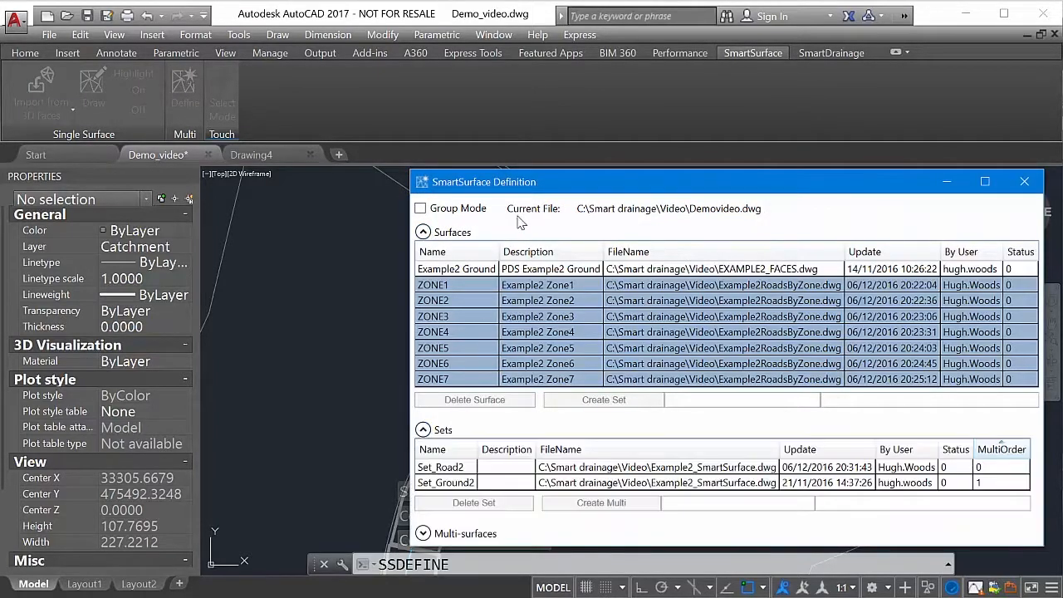
pyautogui.moveTo(534, 171); pyautogui.dragTo(425, 45)
pyautogui.click(315, 407)
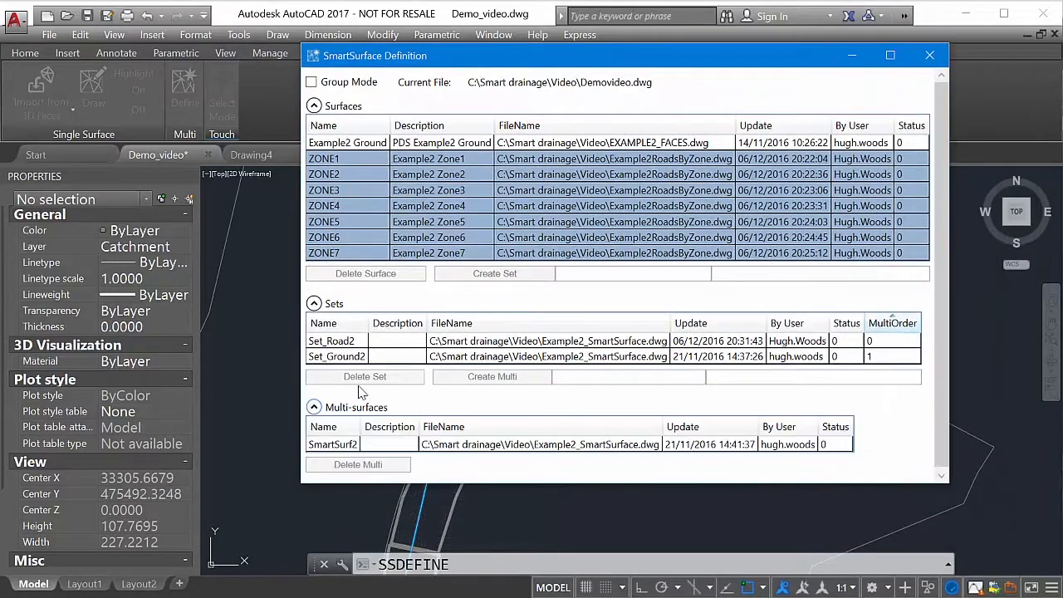
pyautogui.click(929, 57)
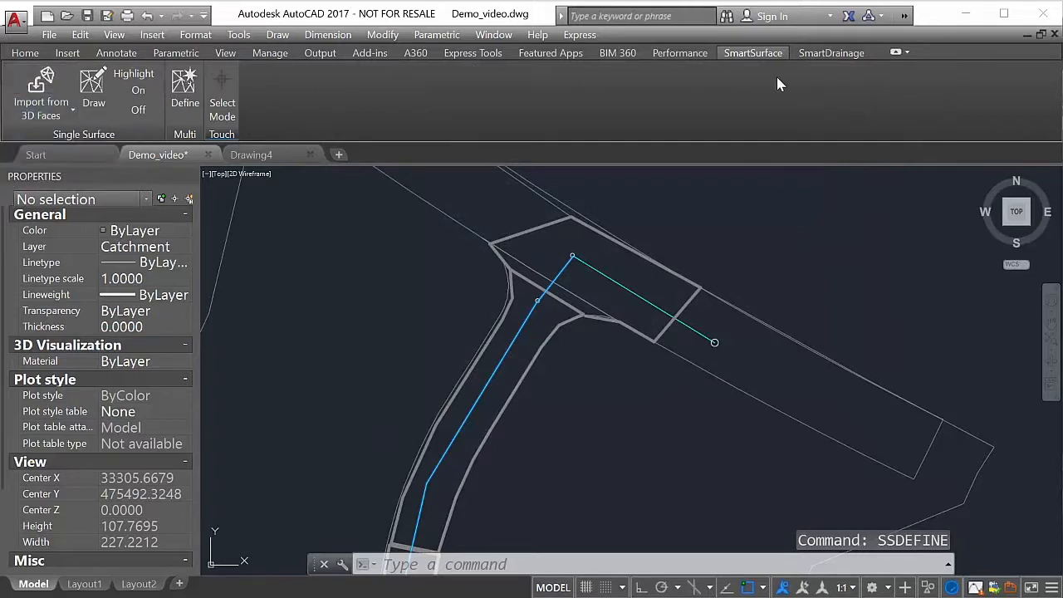
pyautogui.click(831, 52)
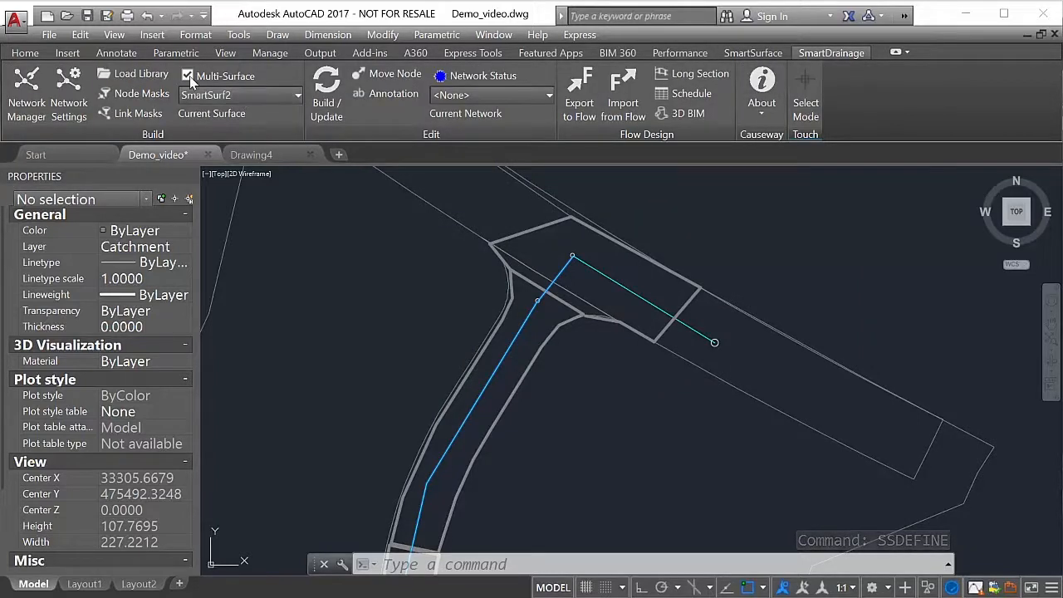
# - Compare the single surfaces and multi-surfaces offered as current surface, returning to the multi-surface SmartSurf2
pyautogui.click(188, 76)
pyautogui.click(210, 96)
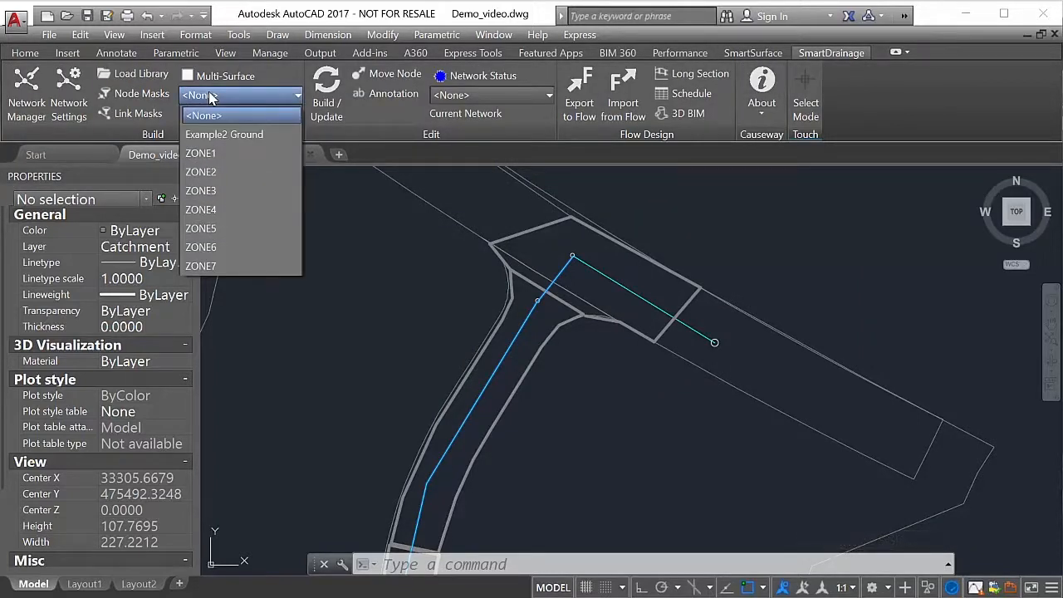
pyautogui.click(211, 96)
pyautogui.click(187, 75)
pyautogui.click(236, 94)
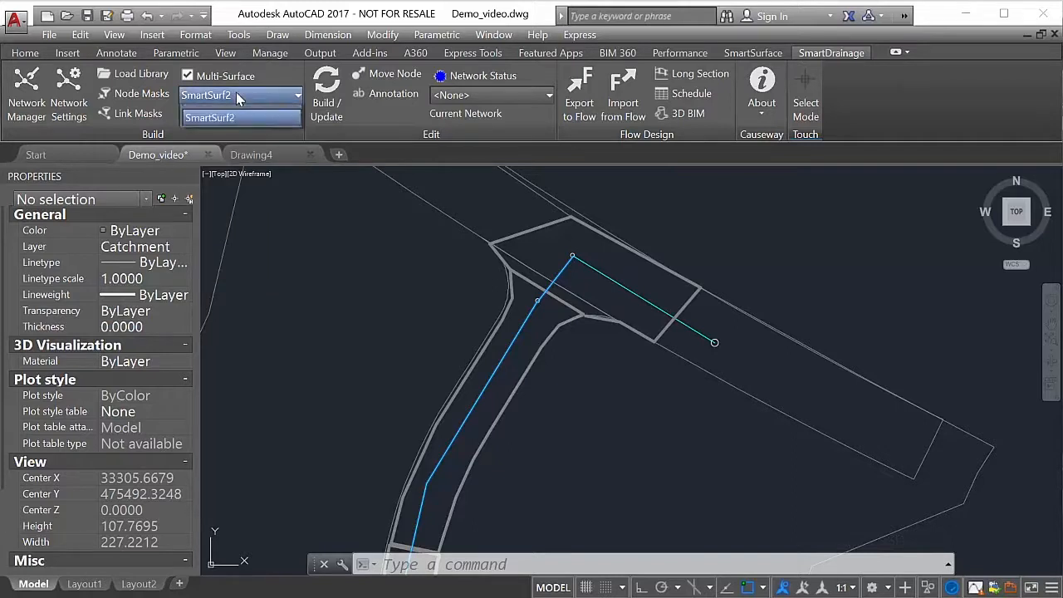
pyautogui.click(237, 117)
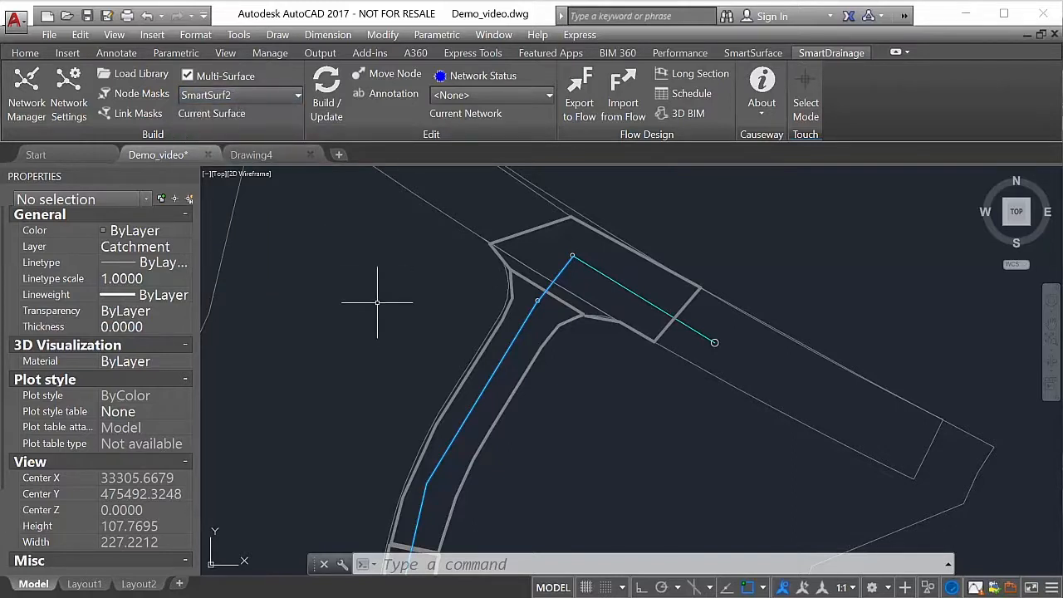
# - Hide the Properties palette to enlarge the drawing area around the side road and northern junction
pyautogui.scroll(-2, 377, 302)
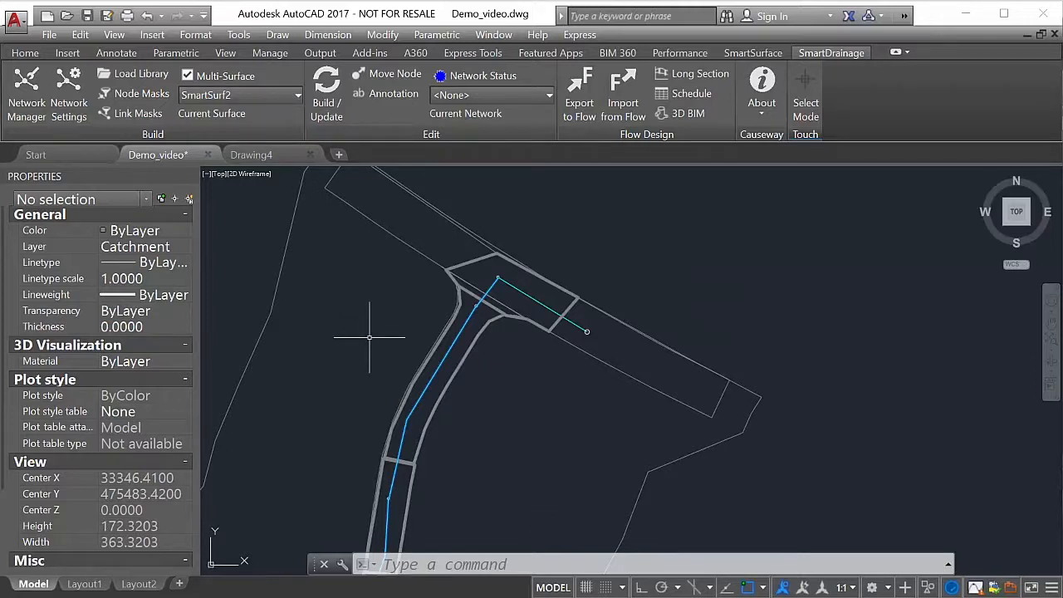
pyautogui.moveTo(369, 336); pyautogui.dragTo(291, 300, button='middle')
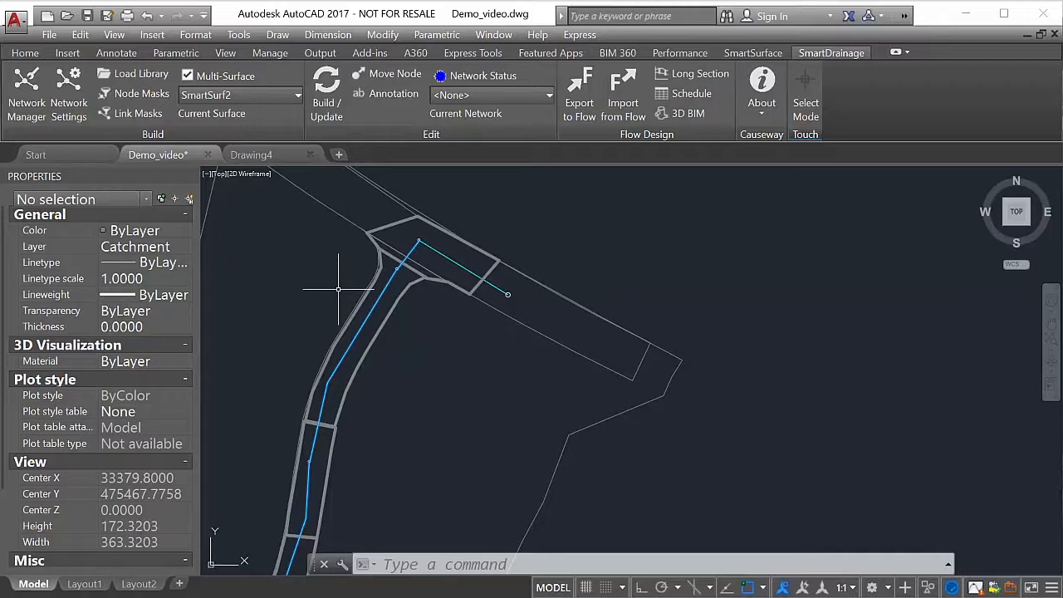
pyautogui.scroll(-5, 338, 289)
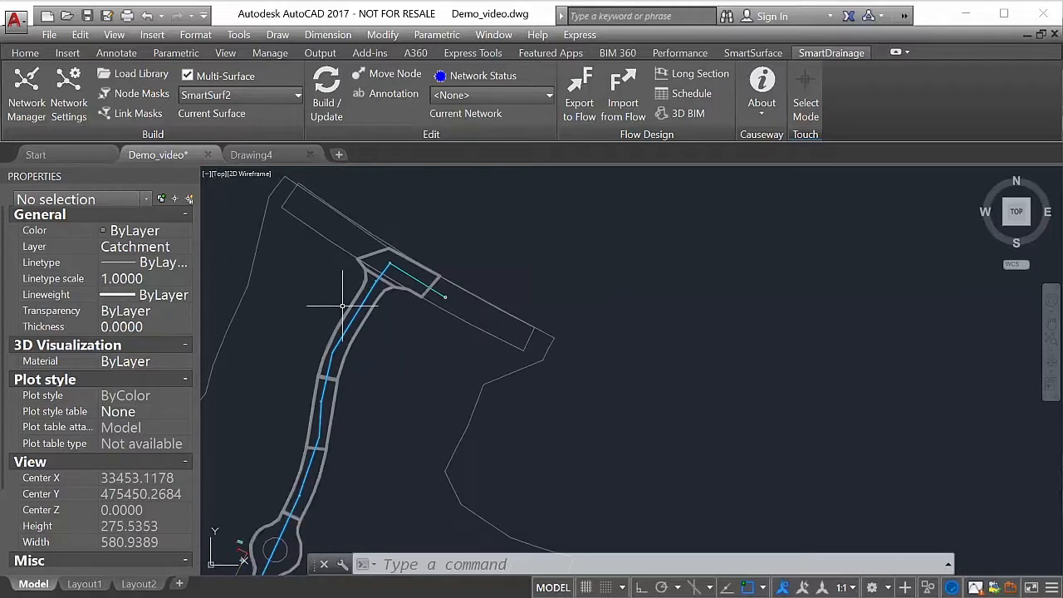
pyautogui.hotkey('ctrl', '1')
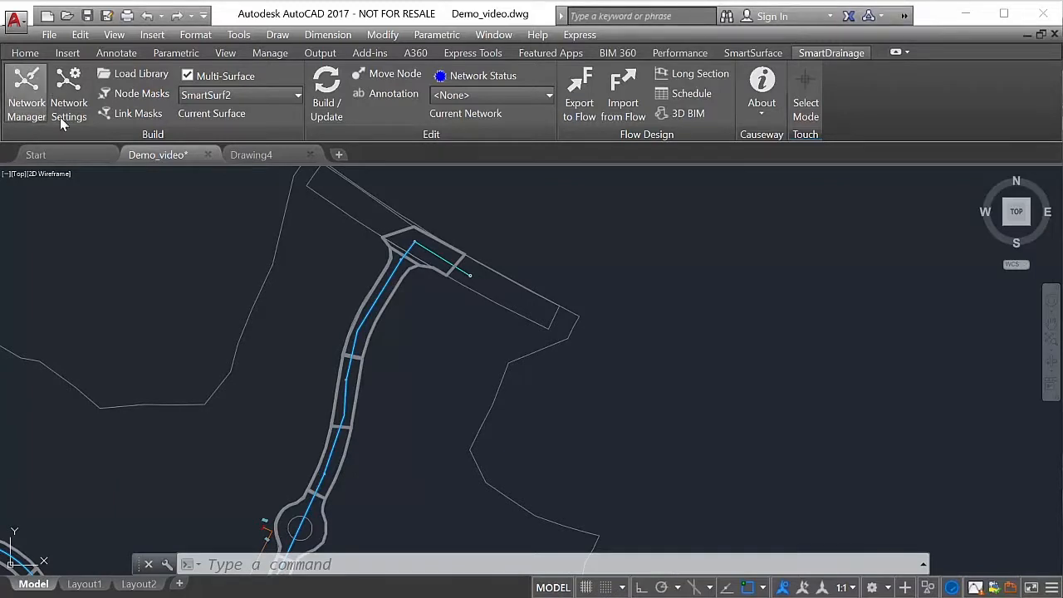
# - Add a storm network named Storm_N in the SmartDrainage Network Manager
pyautogui.click(27, 96)
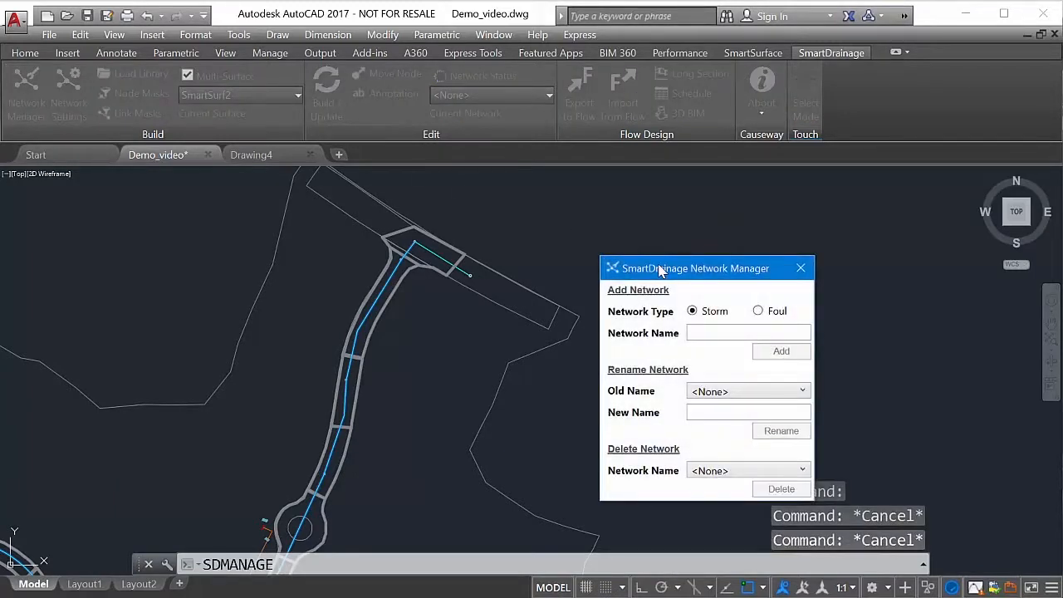
pyautogui.moveTo(661, 266); pyautogui.dragTo(655, 226)
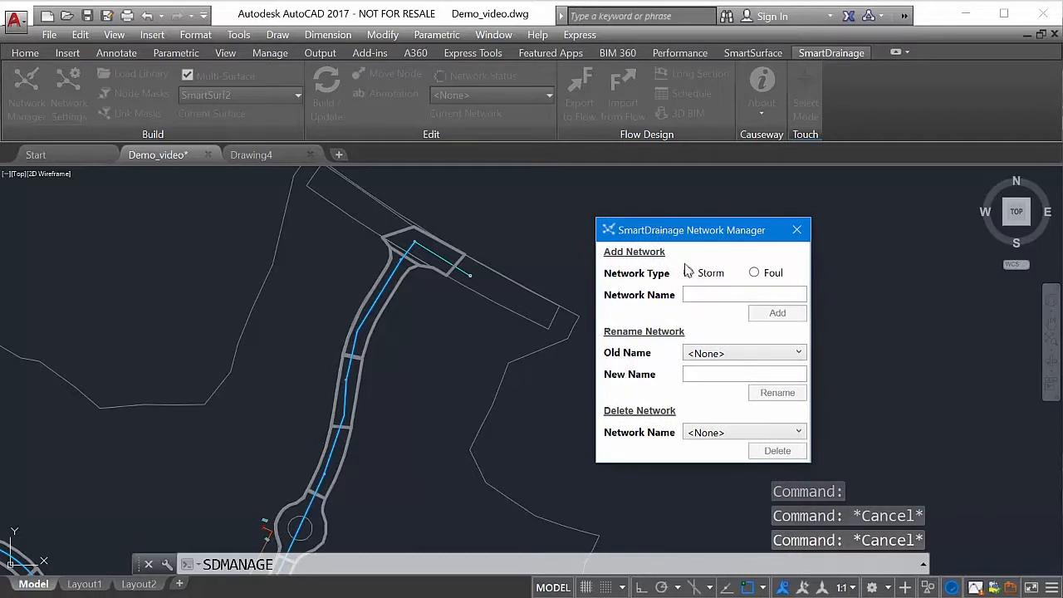
pyautogui.click(754, 273)
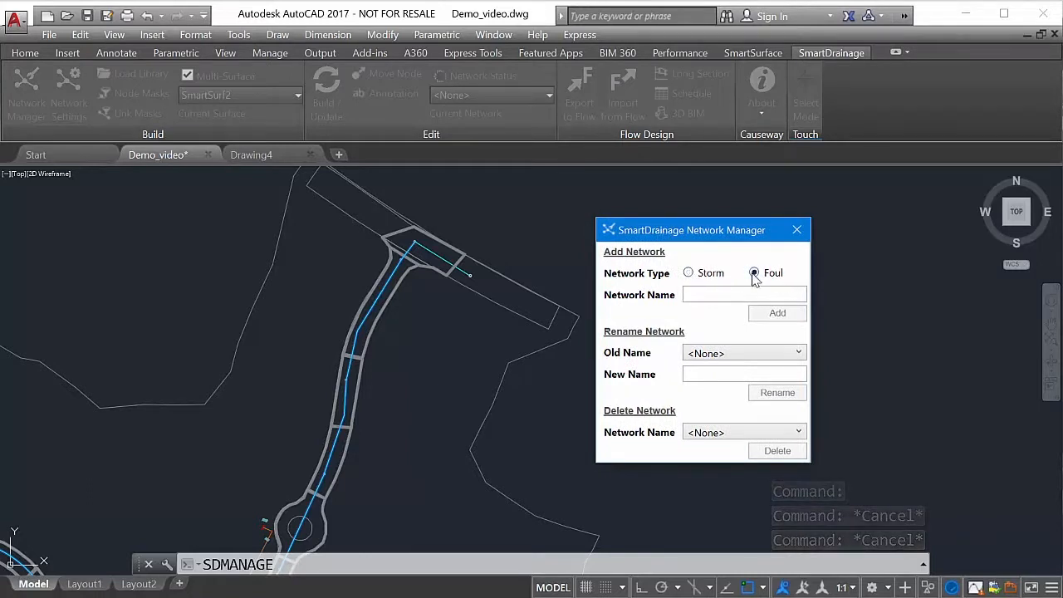
pyautogui.click(688, 272)
pyautogui.click(703, 295)
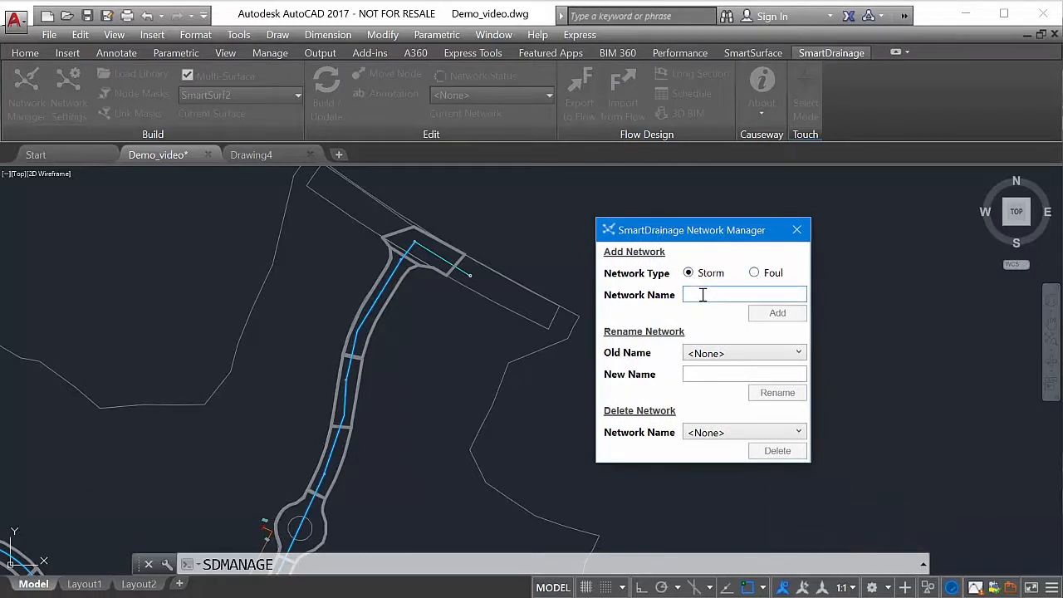
pyautogui.write('Storm')
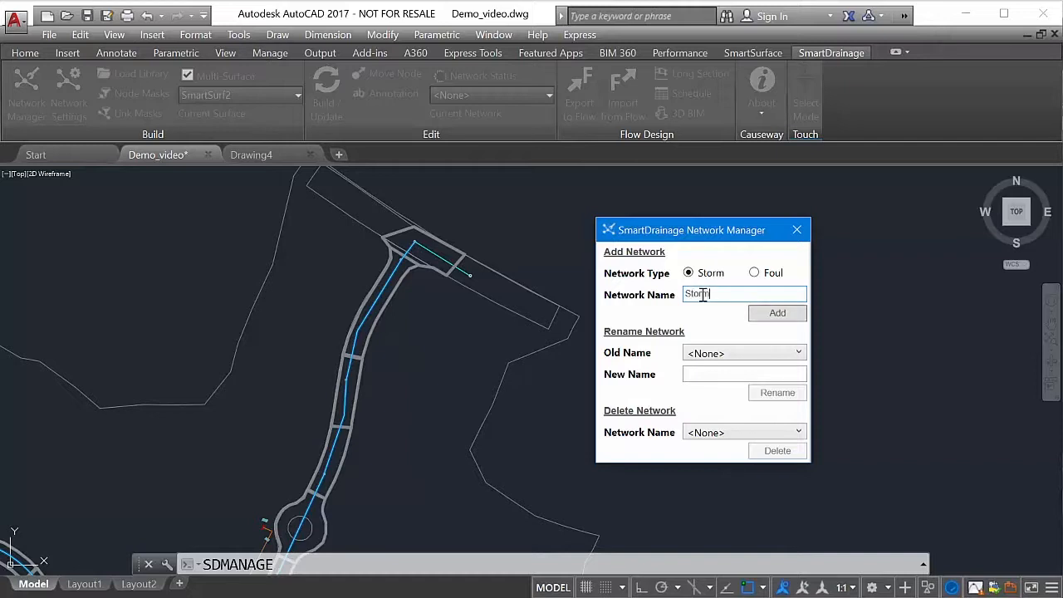
pyautogui.write('_N')
pyautogui.click(770, 320)
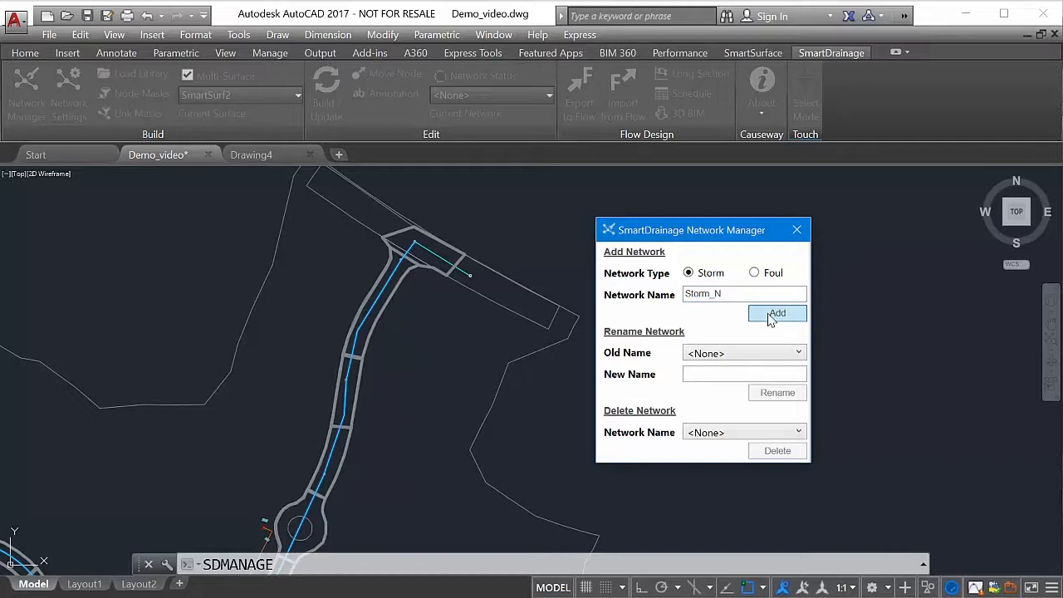
pyautogui.click(758, 356)
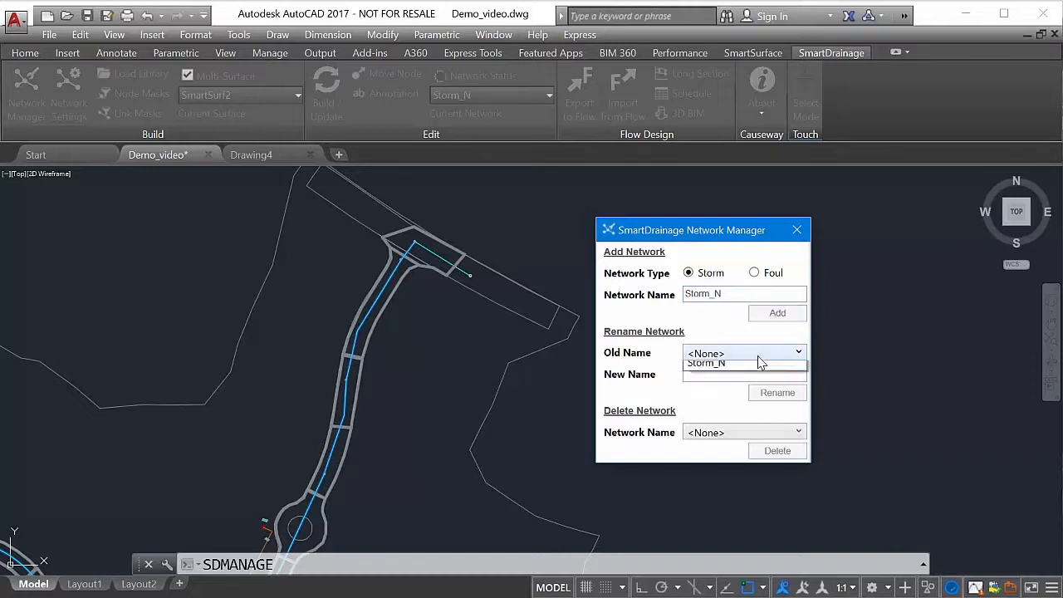
pyautogui.click(758, 357)
pyautogui.click(768, 433)
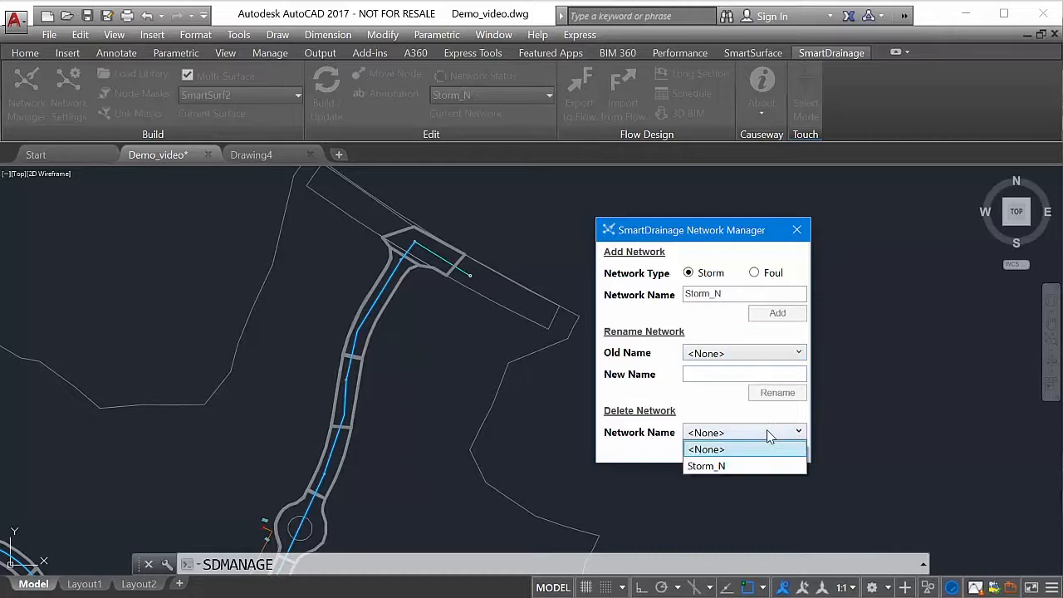
pyautogui.click(768, 436)
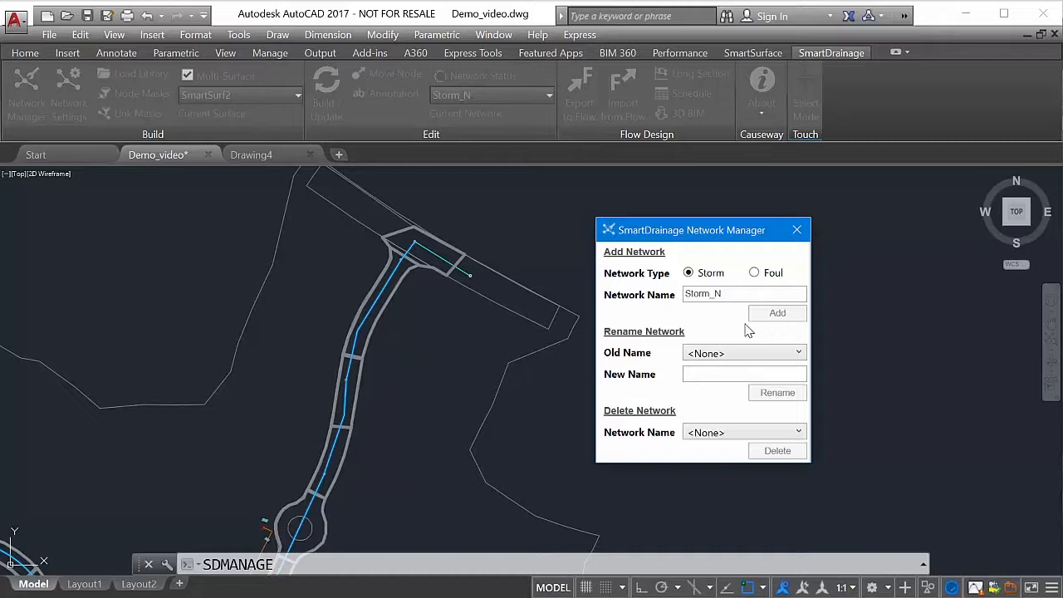
# - Add a second network of type Foul named Foul, and set the network type back to Storm
pyautogui.click(754, 274)
pyautogui.moveTo(761, 295); pyautogui.dragTo(687, 296)
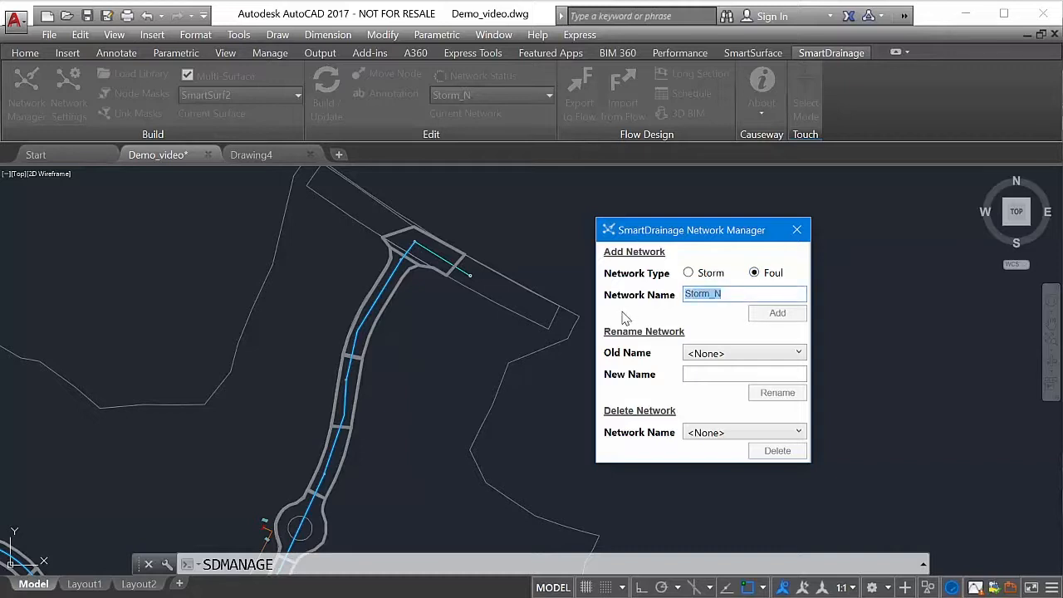
pyautogui.write('Foul')
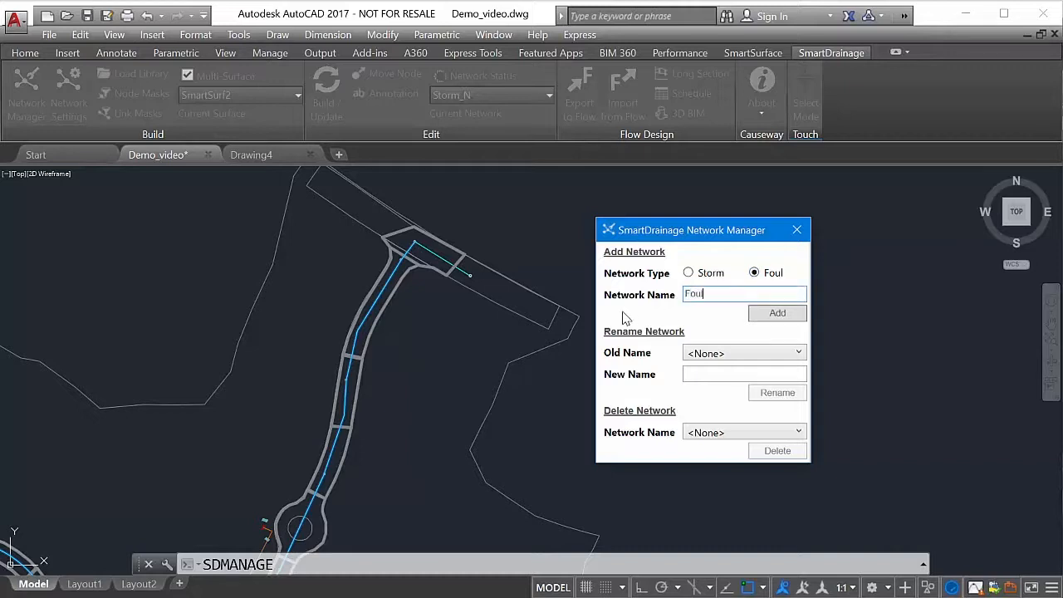
pyautogui.click(777, 314)
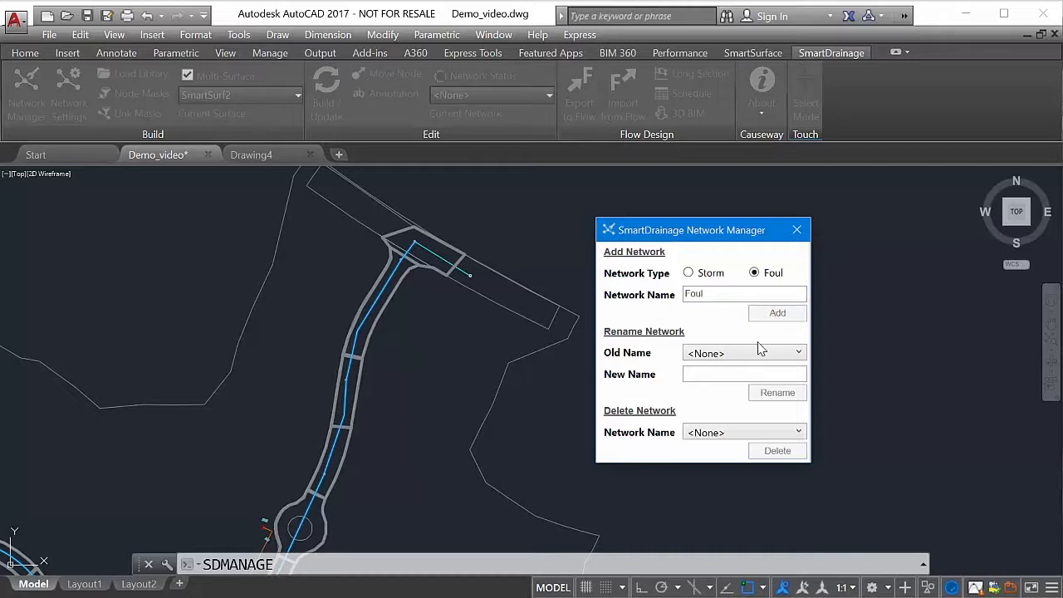
pyautogui.click(690, 275)
pyautogui.click(772, 435)
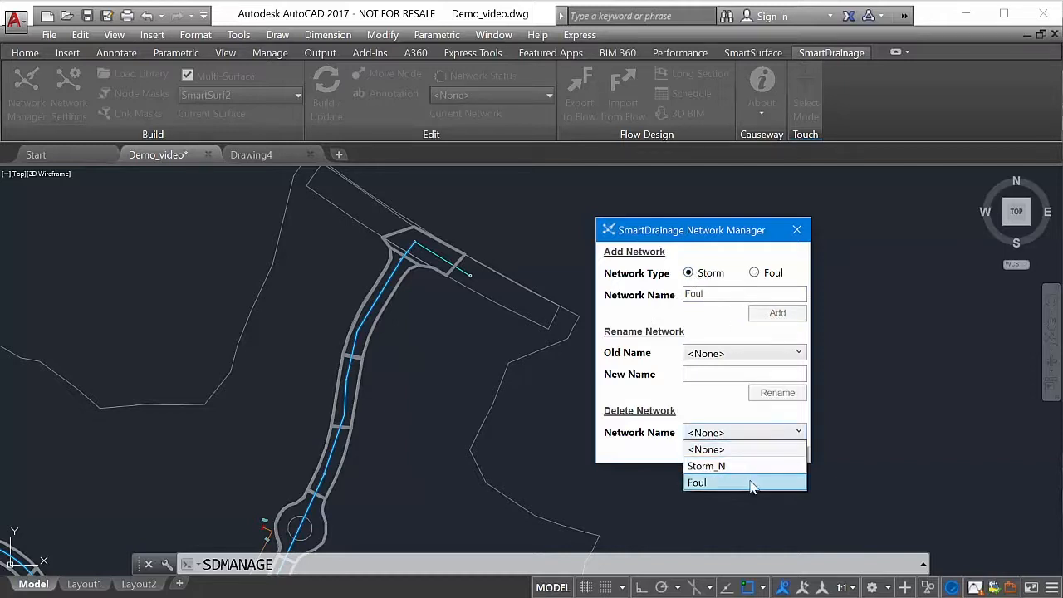
pyautogui.click(753, 354)
pyautogui.click(754, 354)
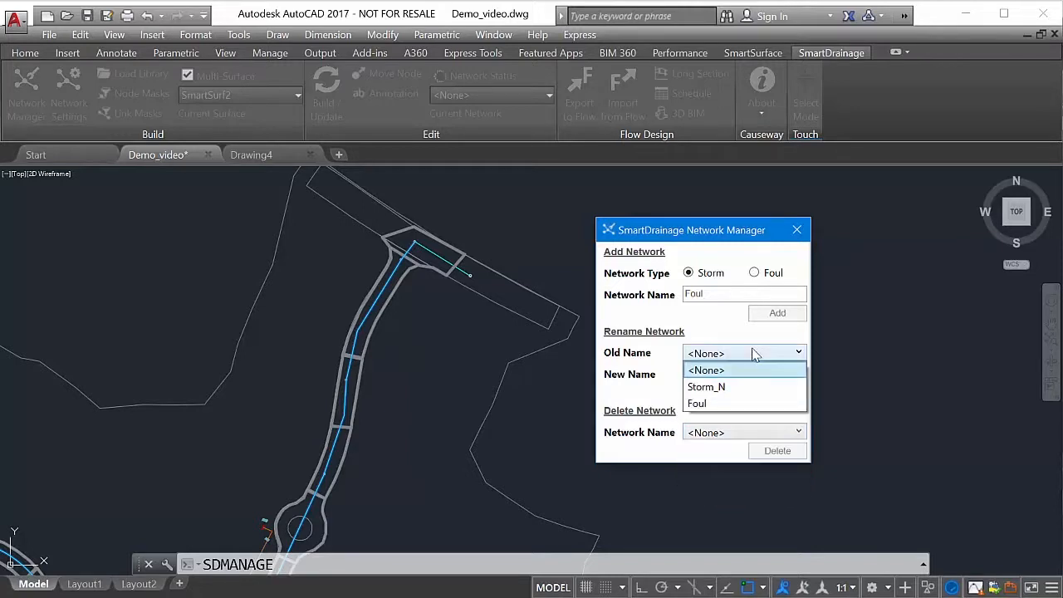
pyautogui.click(754, 354)
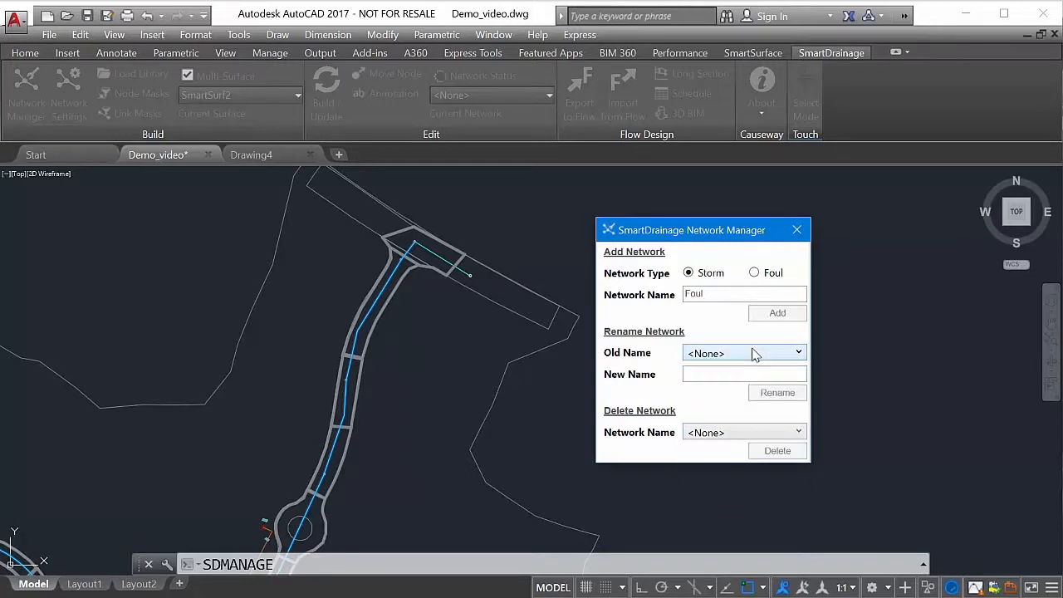
# - Delete the network Foul and clear the name left in the Add Network section
pyautogui.click(756, 435)
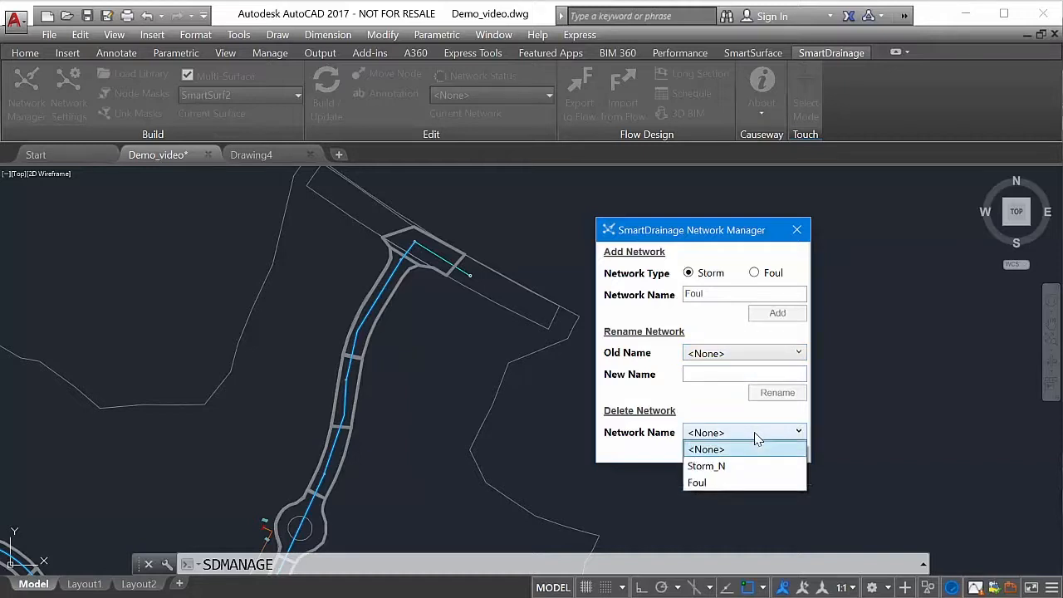
pyautogui.click(753, 483)
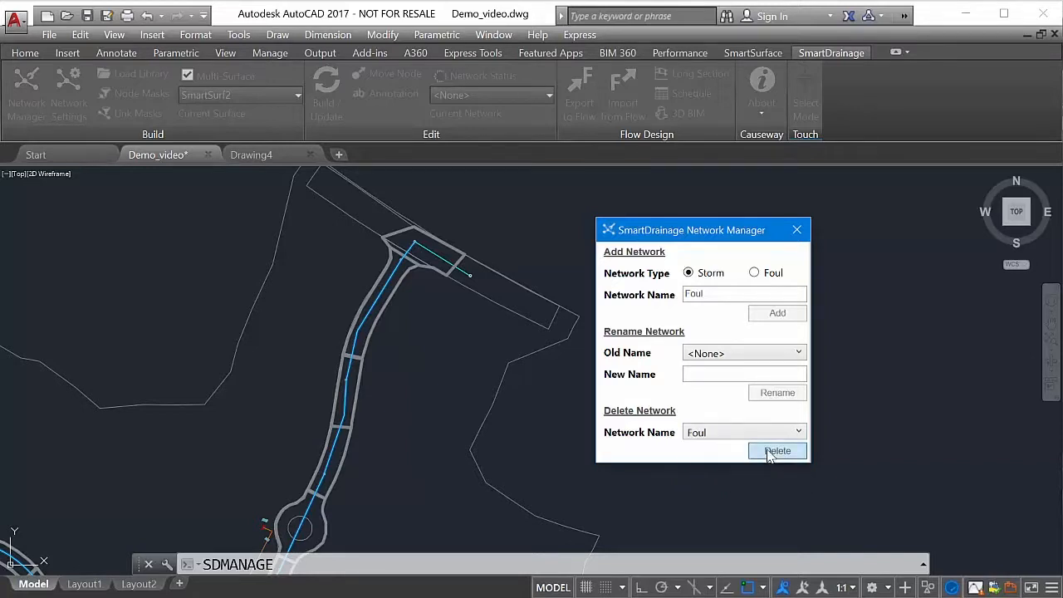
pyautogui.click(777, 450)
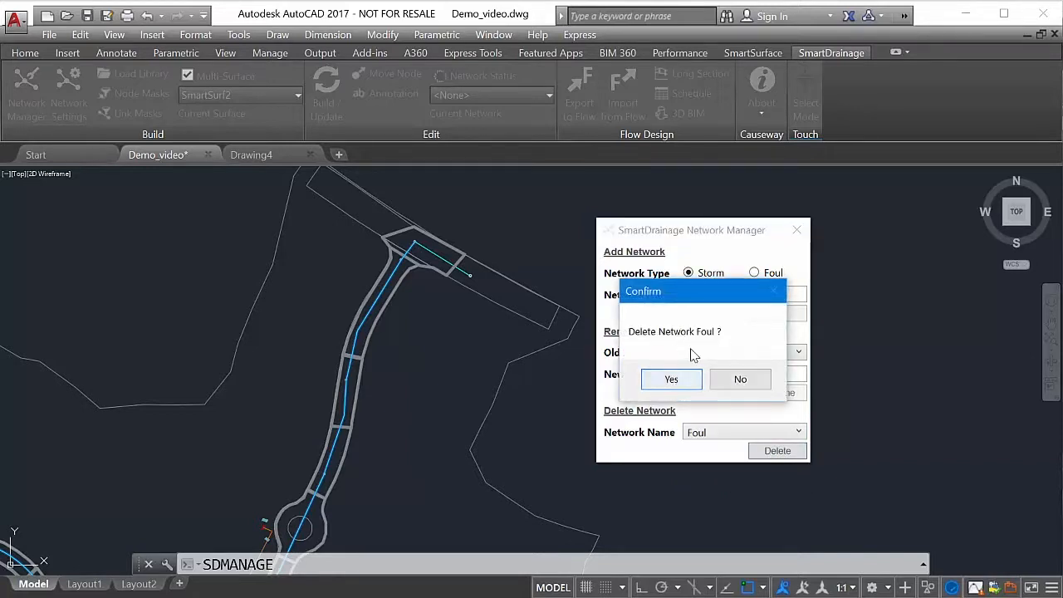
pyautogui.click(673, 380)
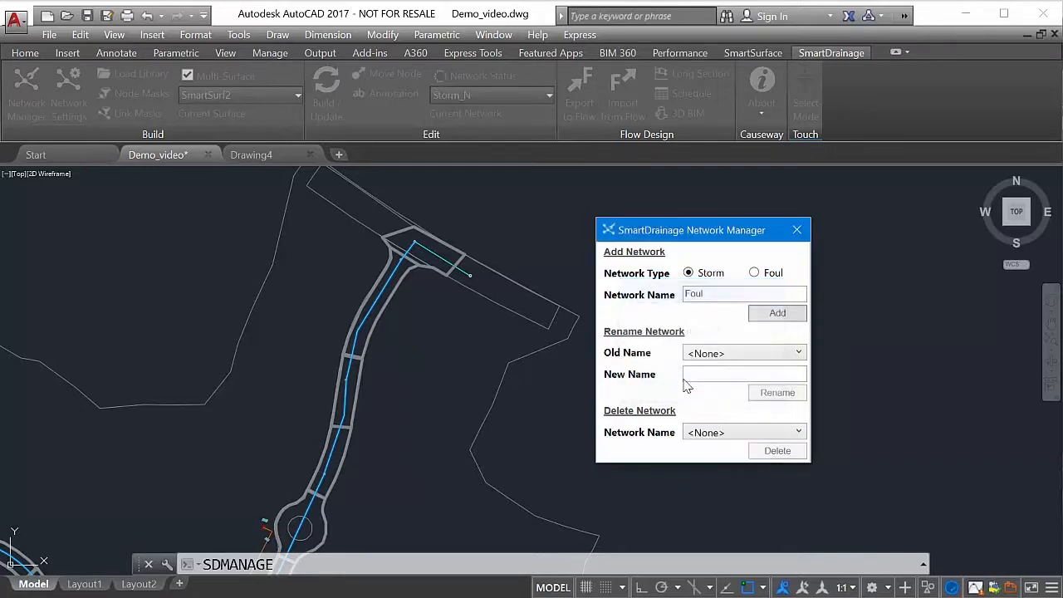
pyautogui.click(736, 436)
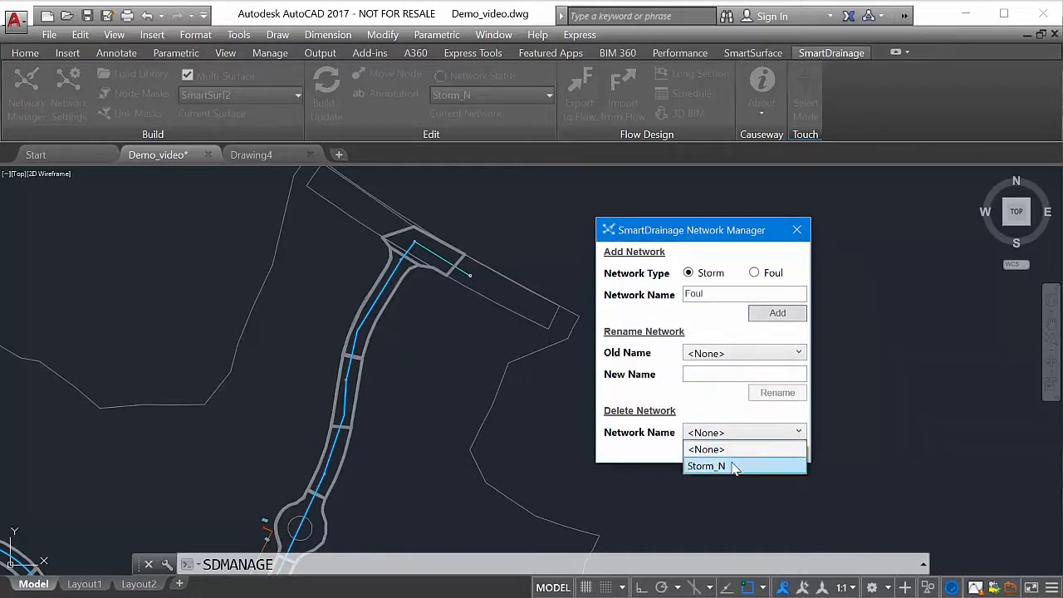
pyautogui.click(734, 401)
pyautogui.click(745, 355)
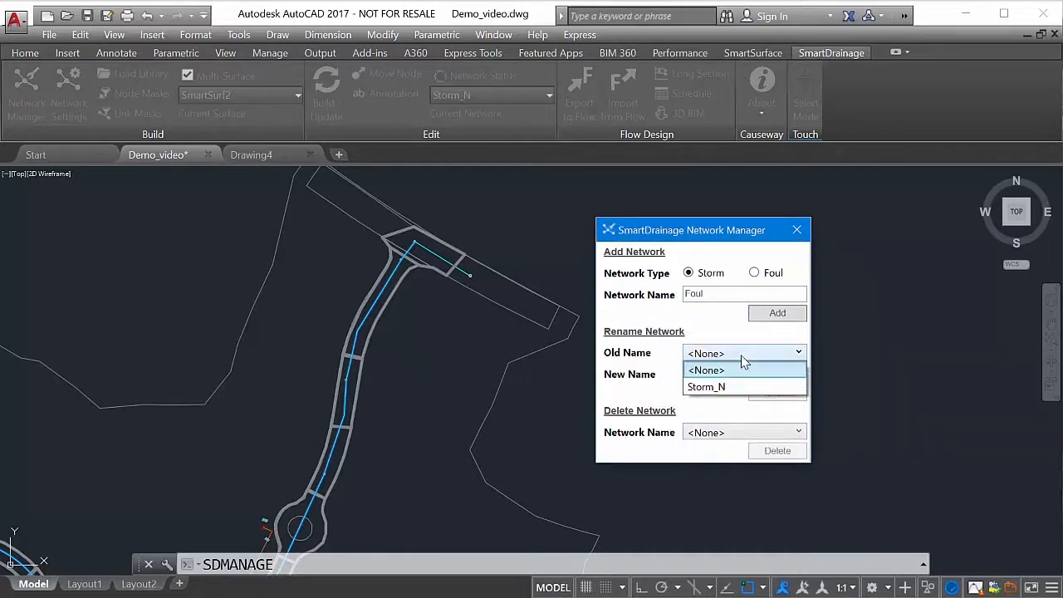
pyautogui.click(733, 409)
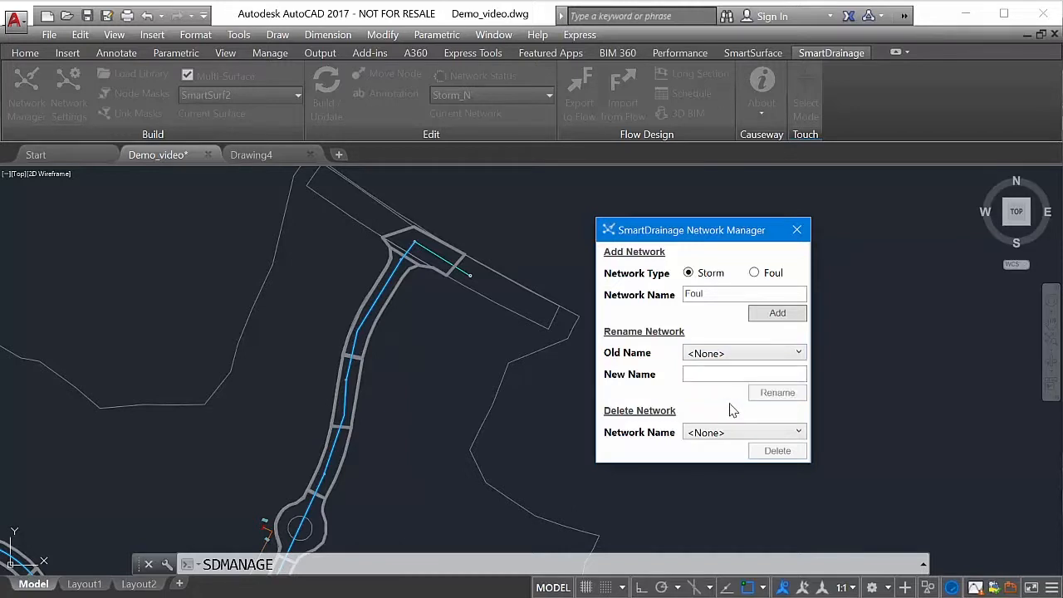
pyautogui.click(742, 294)
pyautogui.press('BackSpace')
pyautogui.press('BackSpace')
pyautogui.press('BackSpace')
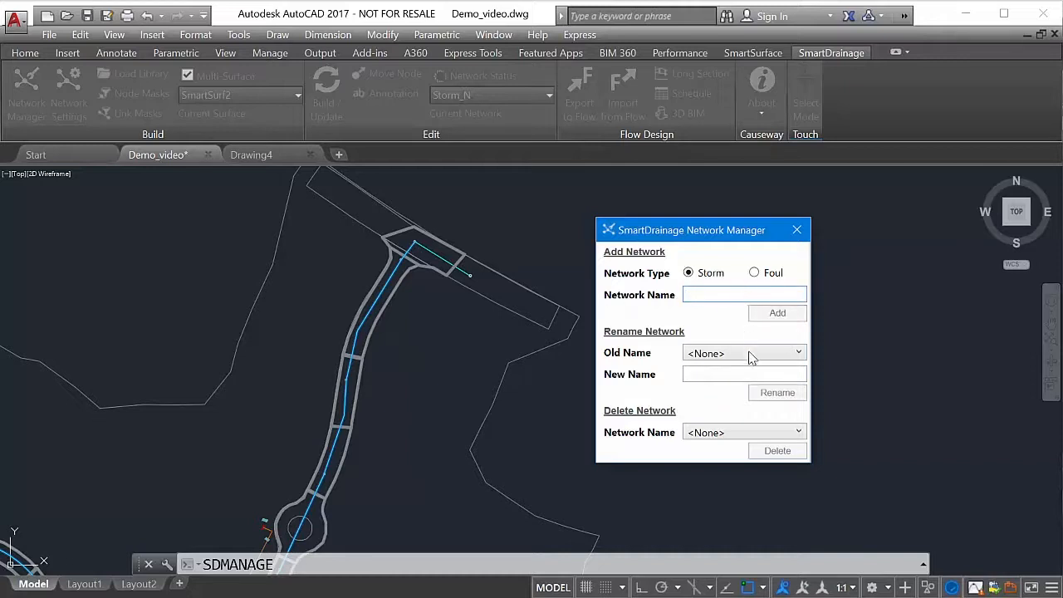
# - Rename the network Storm_N to Storm and close the Network Manager
pyautogui.click(751, 355)
pyautogui.click(736, 391)
pyautogui.click(735, 375)
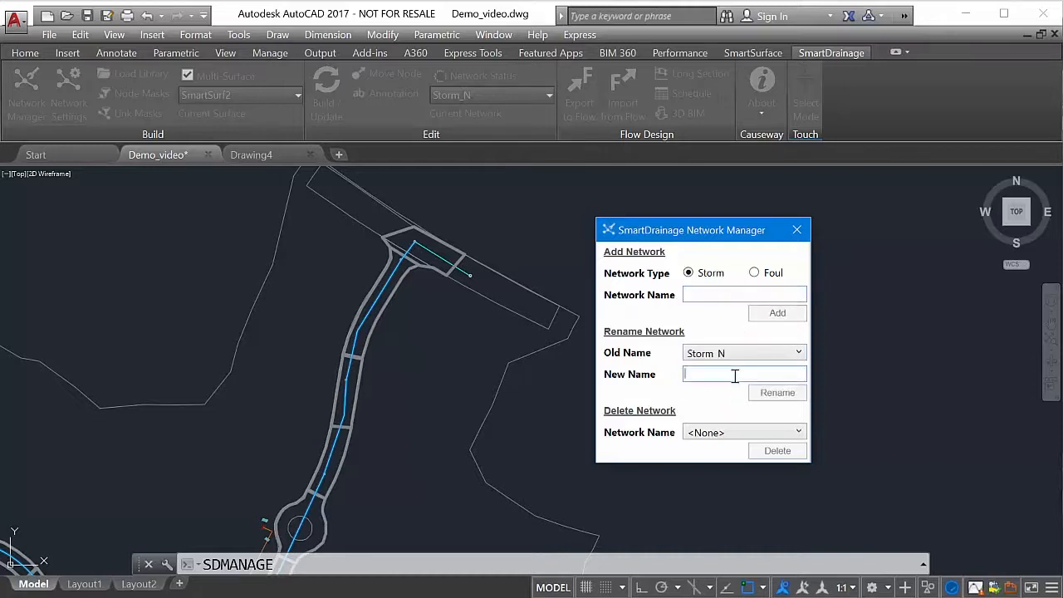
pyautogui.write('Storm')
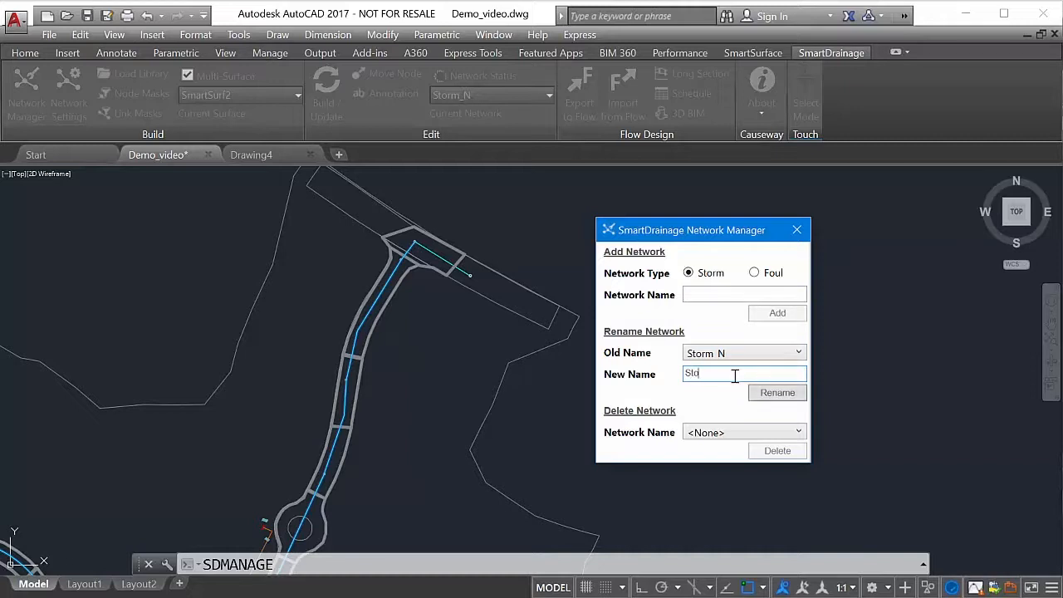
pyautogui.click(756, 392)
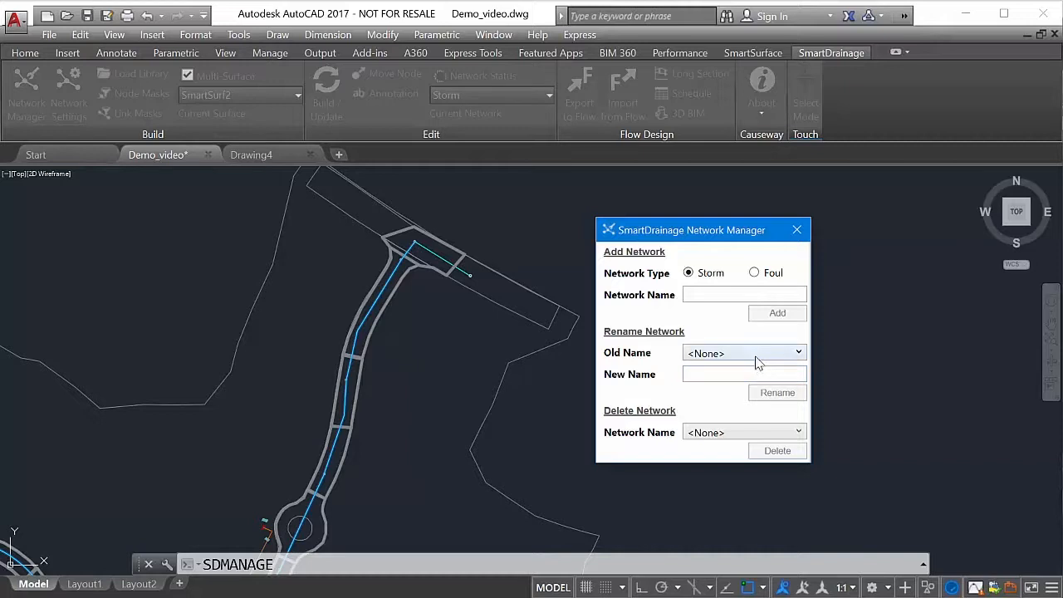
pyautogui.click(758, 356)
pyautogui.click(742, 412)
pyautogui.click(761, 433)
pyautogui.click(734, 404)
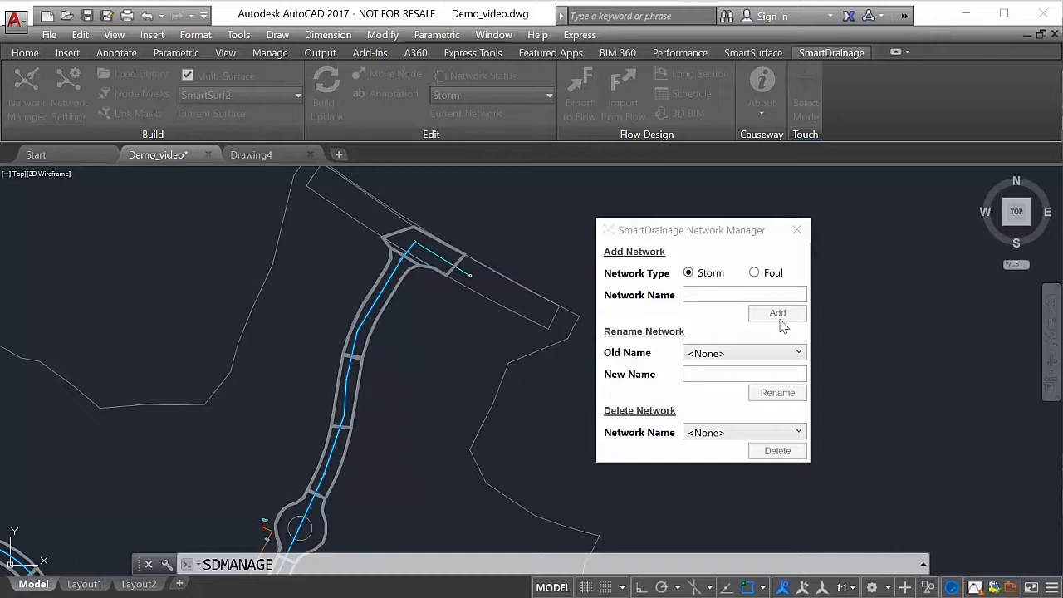
pyautogui.click(797, 230)
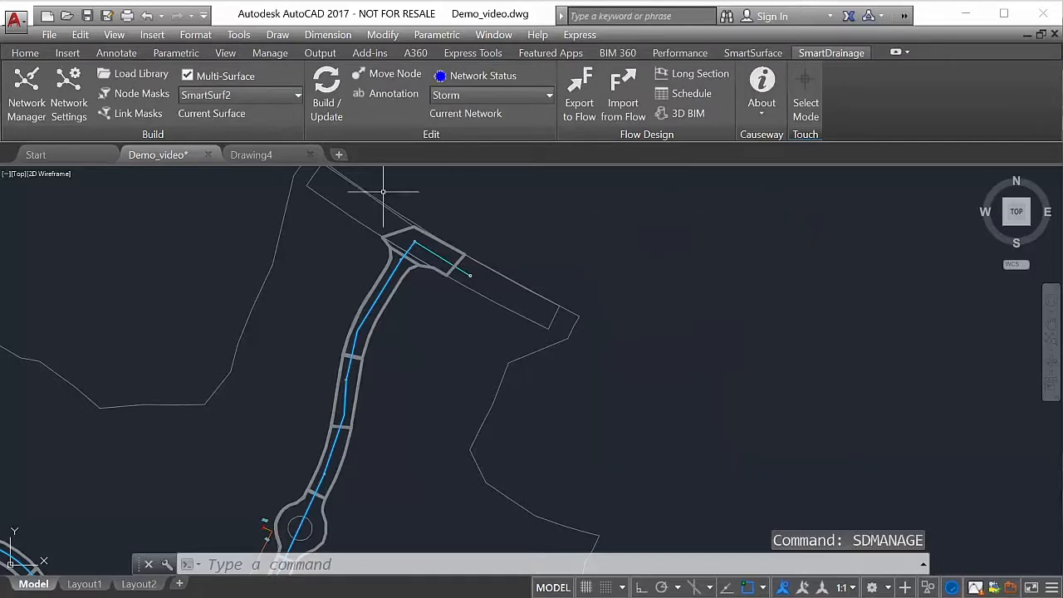
# - Review the node, link, catchment and 3D options in the SmartDrainage Network Settings and close them without changes
pyautogui.click(75, 105)
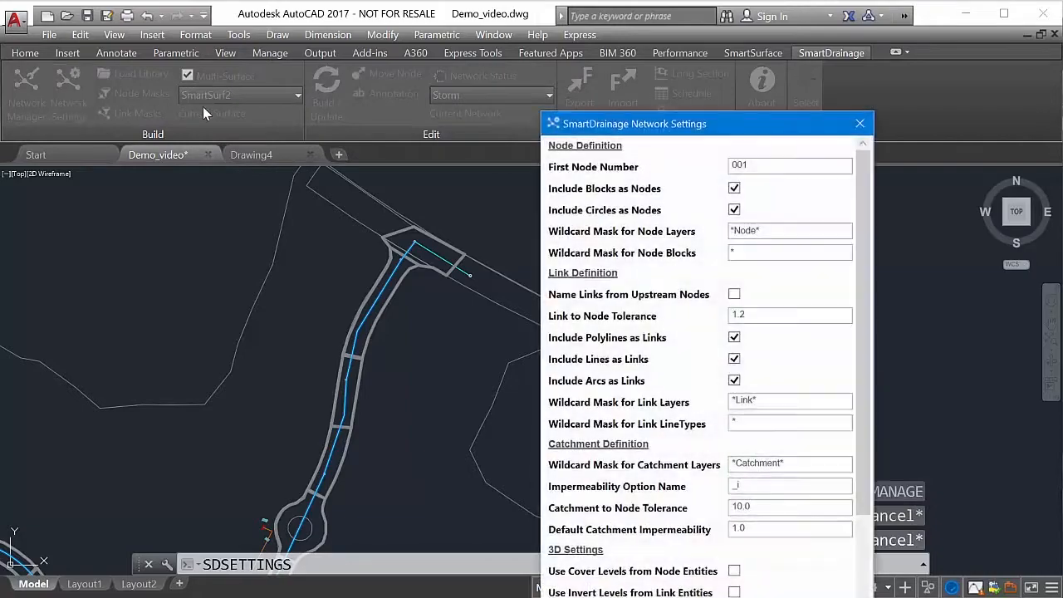
pyautogui.moveTo(617, 123); pyautogui.dragTo(470, 44)
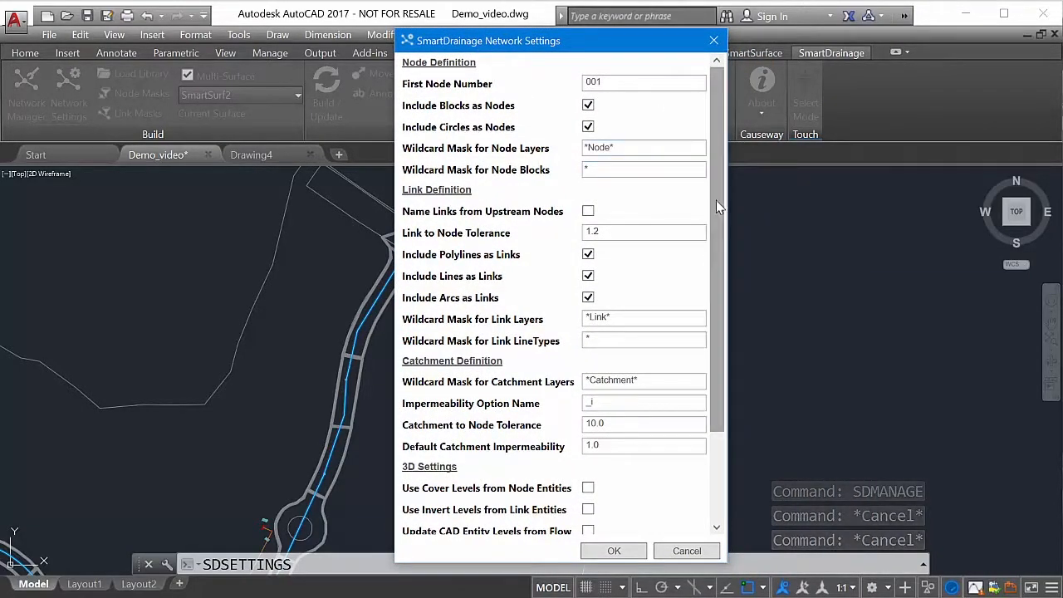
pyautogui.moveTo(716, 200)
pyautogui.mouseDown()
pyautogui.moveTo(730, 330)
pyautogui.moveTo(714, 279)
pyautogui.moveTo(718, 199)
pyautogui.mouseUp()
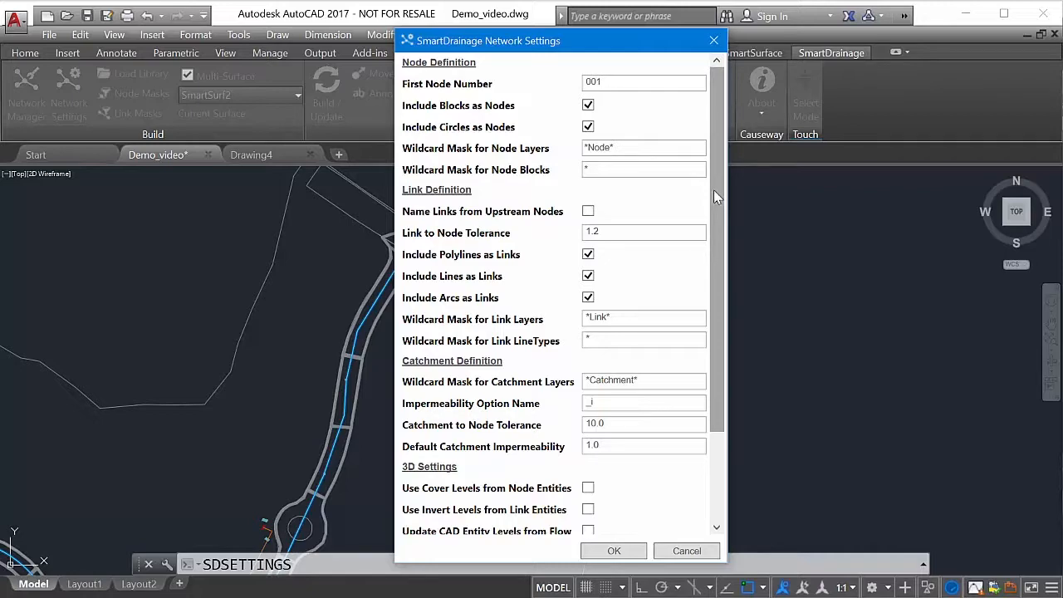
pyautogui.click(714, 40)
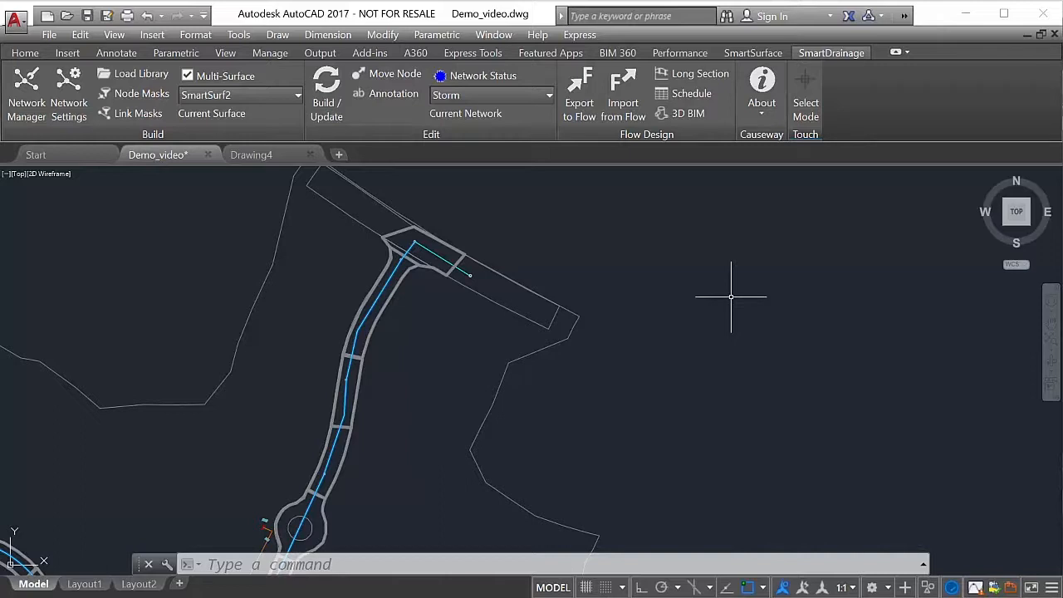
# - Build the Storm network, picking the node circle at the end of the side-road link as the outfall
pyautogui.click(512, 100)
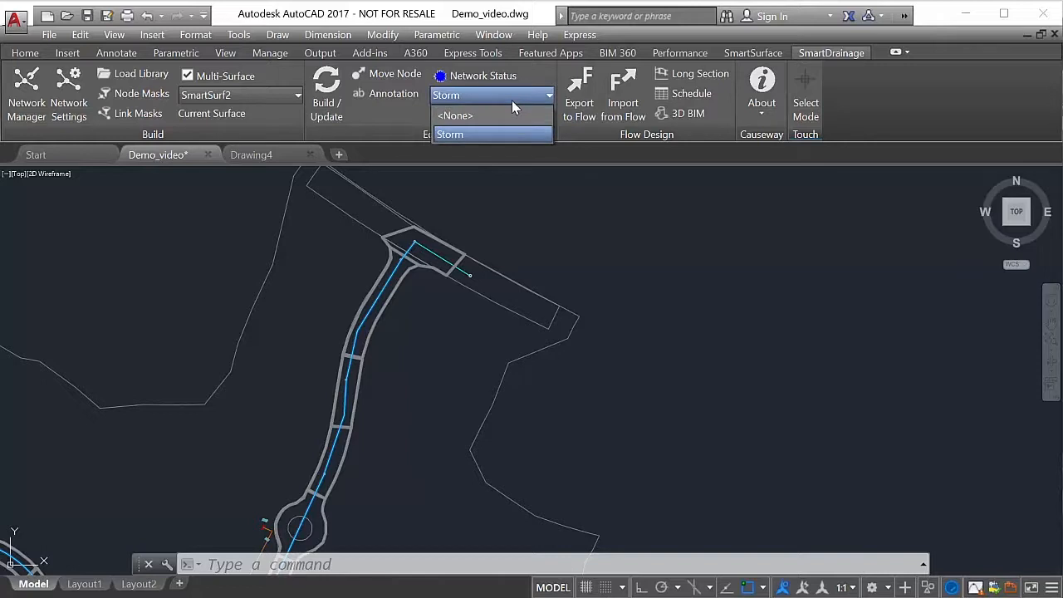
pyautogui.click(512, 101)
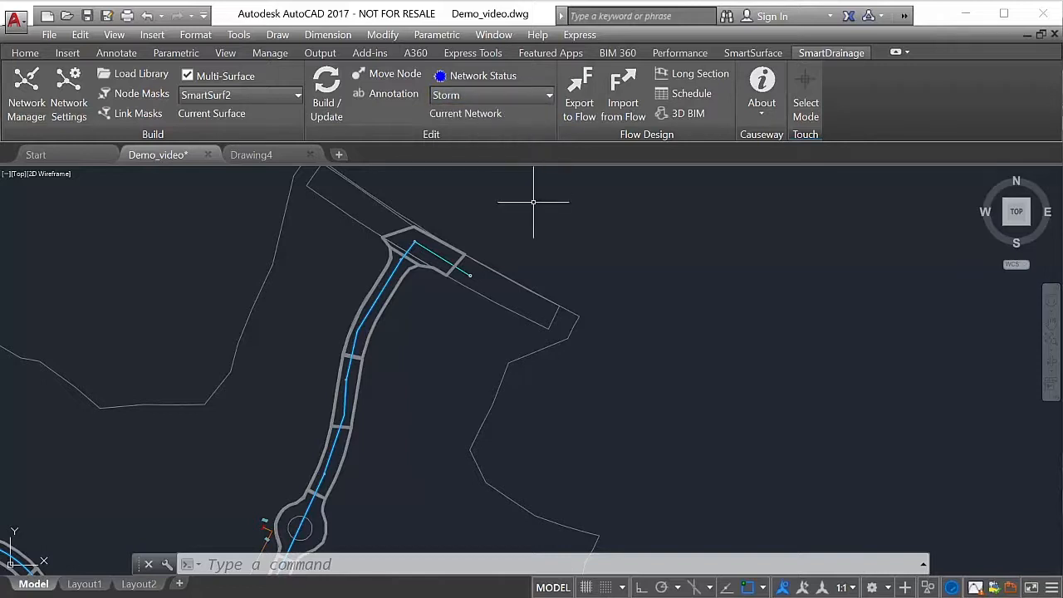
pyautogui.scroll(6, 534, 201)
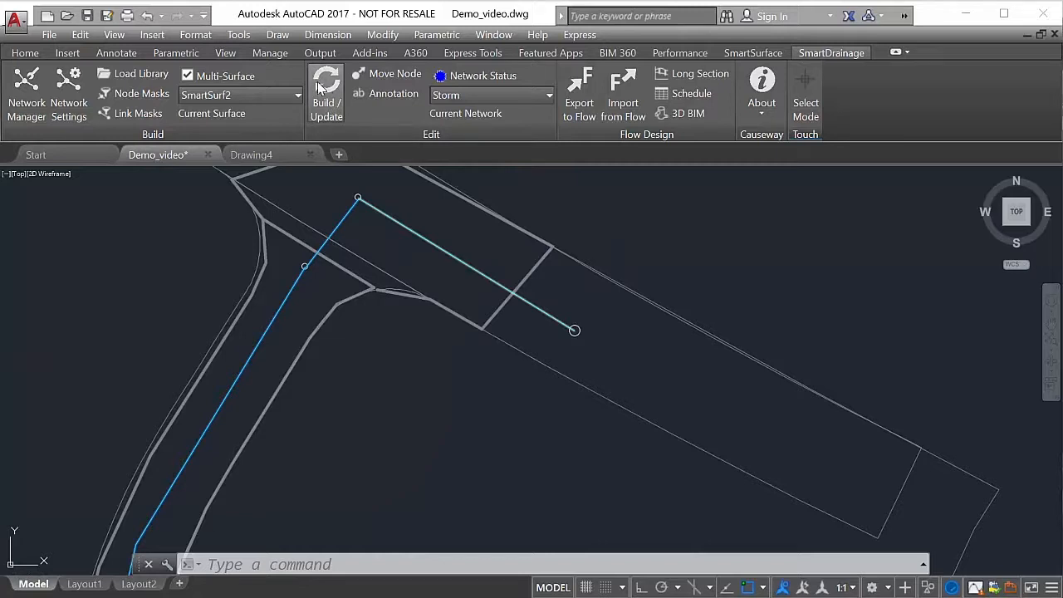
pyautogui.click(337, 118)
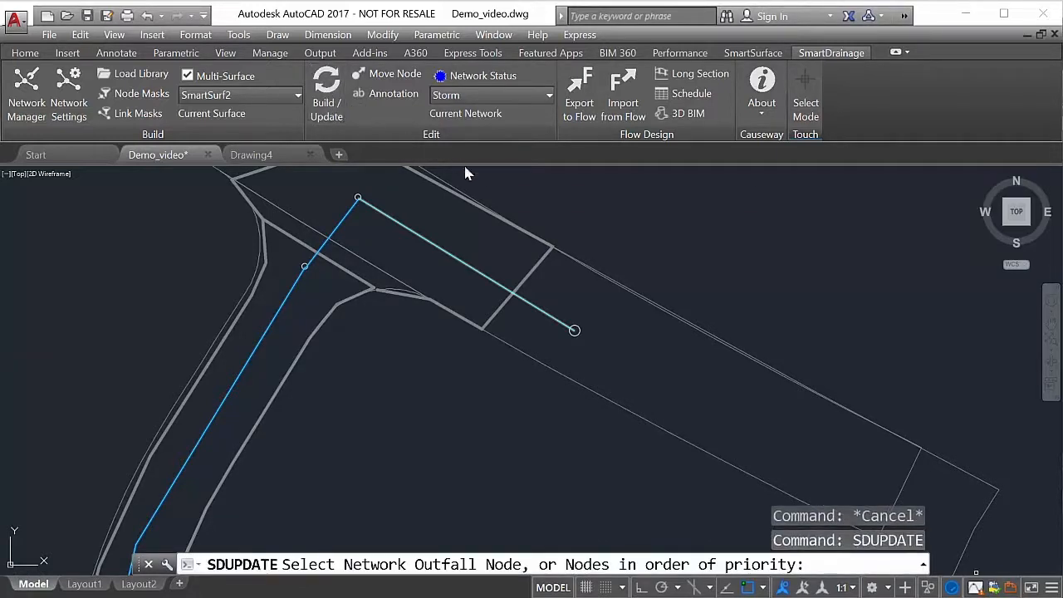
pyautogui.click(574, 330)
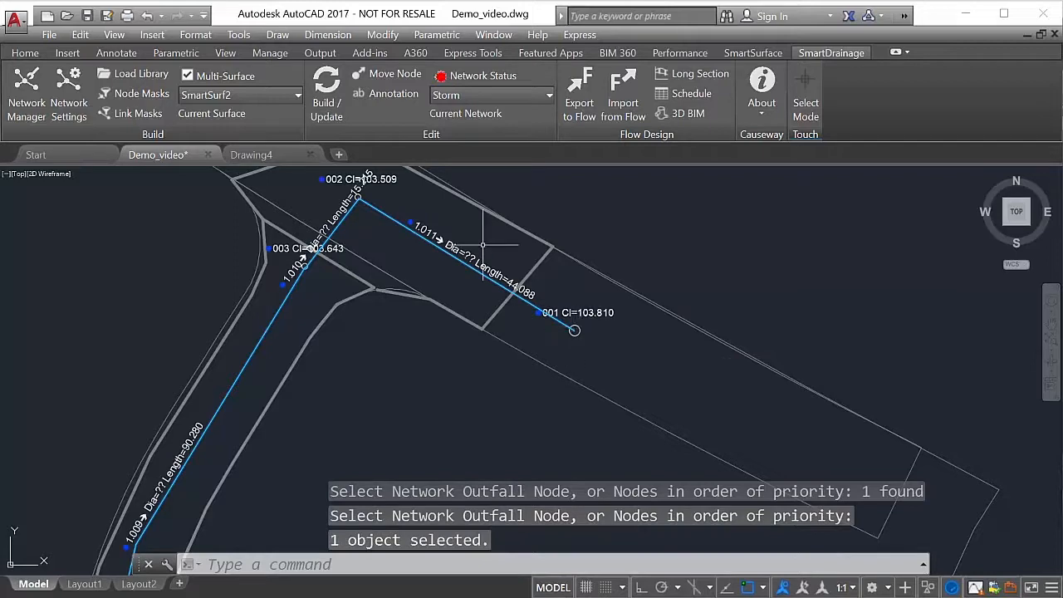
# - Inspect the node and link annotations along the Storm network from the outfall to the upstream end of the western branch
pyautogui.moveTo(427, 214)
pyautogui.mouseDown(button='middle')
pyautogui.moveTo(498, 238)
pyautogui.moveTo(540, 207)
pyautogui.mouseUp(button='middle')
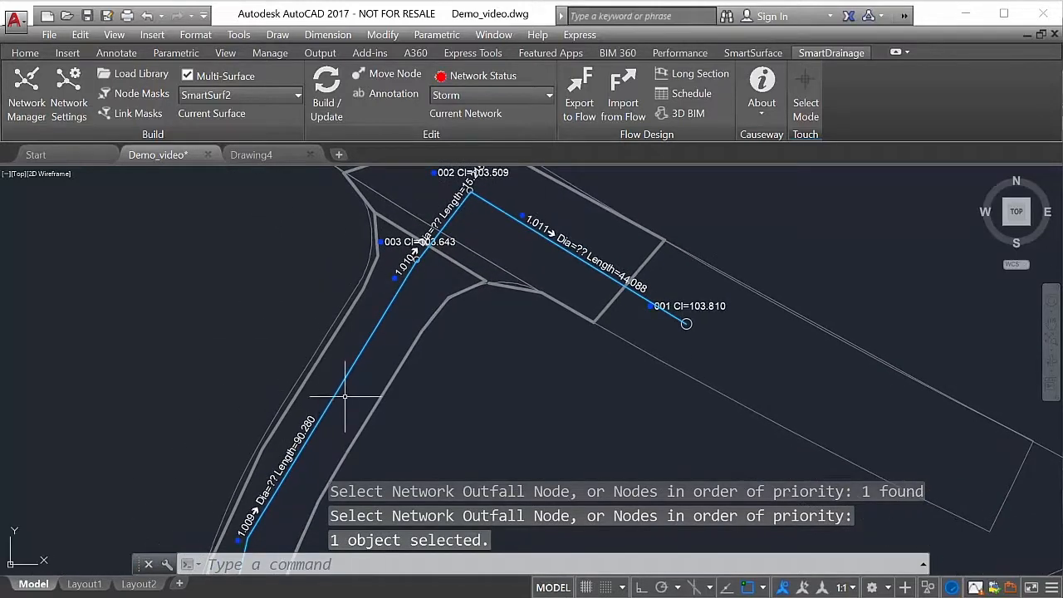
pyautogui.moveTo(349, 392)
pyautogui.mouseDown(button='middle')
pyautogui.moveTo(372, 285)
pyautogui.moveTo(419, 300)
pyautogui.moveTo(501, 296)
pyautogui.moveTo(473, 331)
pyautogui.moveTo(543, 201)
pyautogui.mouseUp(button='middle')
pyautogui.moveTo(466, 459); pyautogui.dragTo(477, 238, button='middle')
pyautogui.moveTo(424, 455); pyautogui.dragTo(458, 320, button='middle')
pyautogui.moveTo(474, 444); pyautogui.dragTo(480, 382, button='middle')
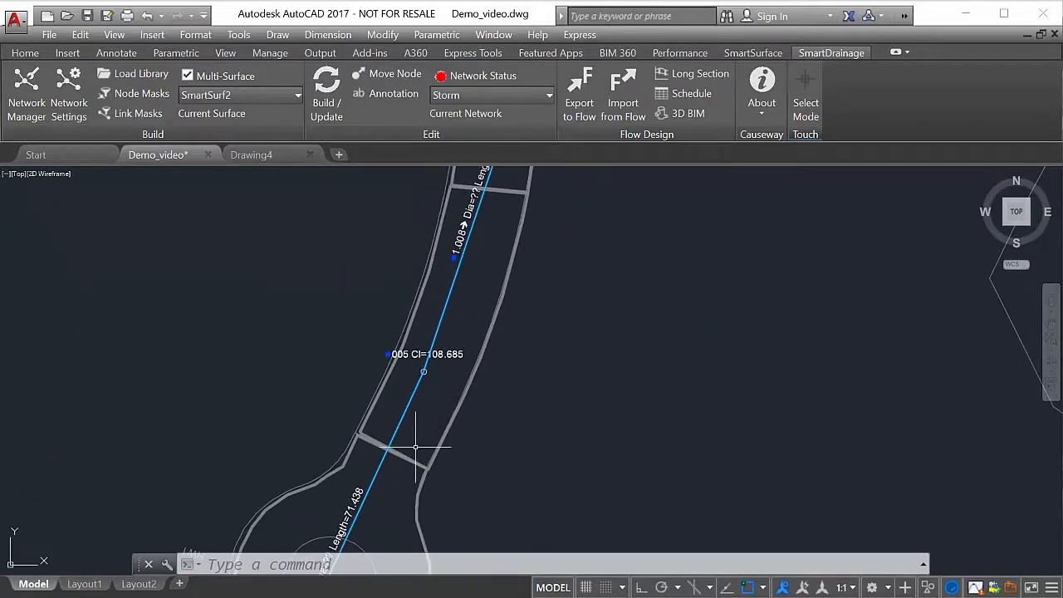
pyautogui.moveTo(417, 445); pyautogui.dragTo(484, 239, button='middle')
pyautogui.moveTo(418, 463); pyautogui.dragTo(576, 217, button='middle')
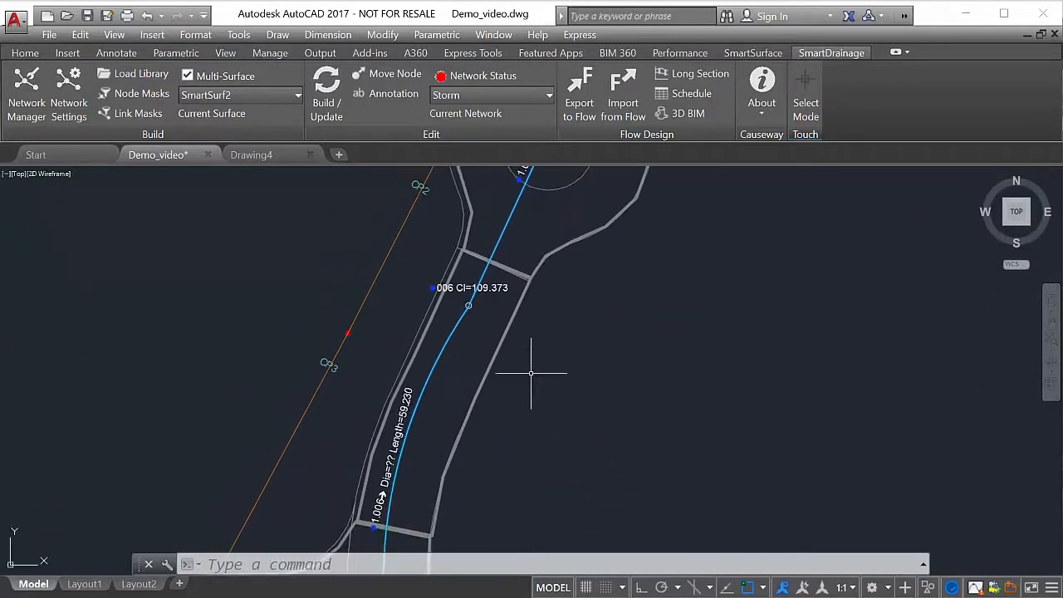
pyautogui.moveTo(475, 460)
pyautogui.mouseDown(button='middle')
pyautogui.moveTo(499, 357)
pyautogui.moveTo(573, 247)
pyautogui.mouseUp(button='middle')
pyautogui.moveTo(321, 440); pyautogui.dragTo(731, 405, button='middle')
pyautogui.moveTo(128, 473)
pyautogui.mouseDown(button='middle')
pyautogui.moveTo(238, 474)
pyautogui.moveTo(558, 442)
pyautogui.mouseUp(button='middle')
pyautogui.moveTo(118, 298); pyautogui.dragTo(187, 525, button='middle')
pyautogui.moveTo(68, 290)
pyautogui.mouseDown(button='middle')
pyautogui.moveTo(204, 548)
pyautogui.moveTo(224, 549)
pyautogui.moveTo(344, 423)
pyautogui.moveTo(488, 465)
pyautogui.mouseUp(button='middle')
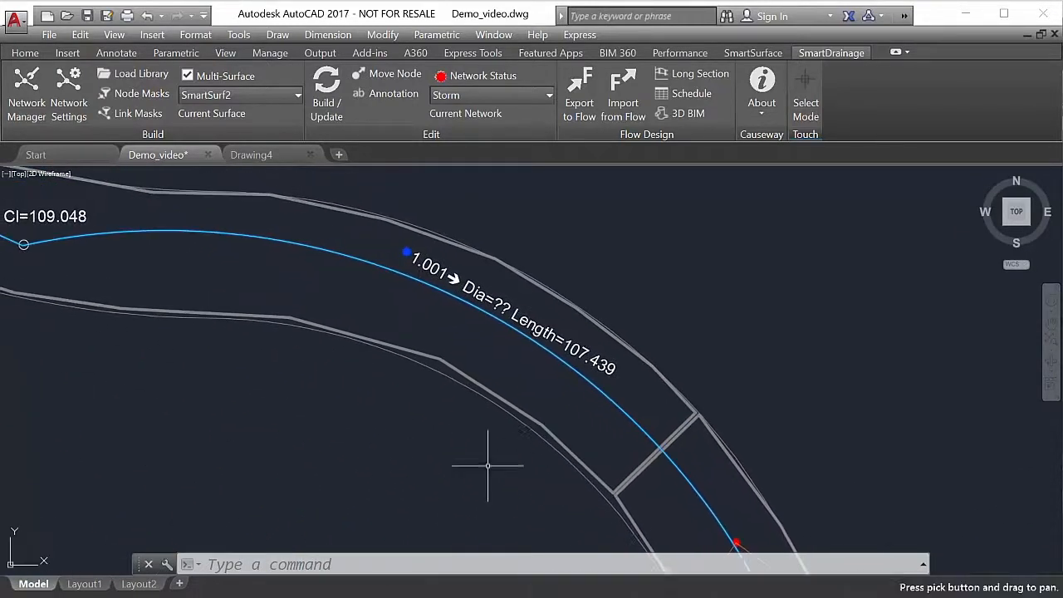
pyautogui.moveTo(205, 391); pyautogui.dragTo(596, 458, button='middle')
pyautogui.moveTo(249, 333)
pyautogui.mouseDown(button='middle')
pyautogui.moveTo(449, 459)
pyautogui.moveTo(555, 502)
pyautogui.mouseUp(button='middle')
pyautogui.moveTo(338, 420); pyautogui.dragTo(452, 483, button='middle')
pyautogui.scroll(-2, 263, 408)
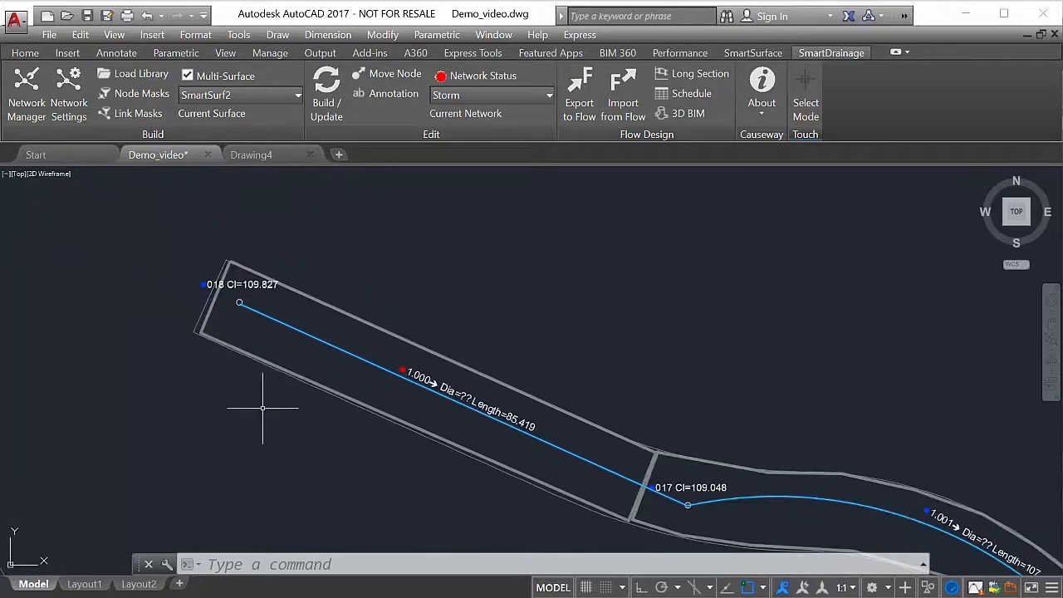
pyautogui.scroll(-5, 263, 408)
# - Inspect the annotations between the road junction and the outfall, including link 1.009 up close, and check the network status indicator
pyautogui.moveTo(568, 399)
pyautogui.mouseDown(button='middle')
pyautogui.moveTo(330, 296)
pyautogui.moveTo(183, 218)
pyautogui.mouseUp(button='middle')
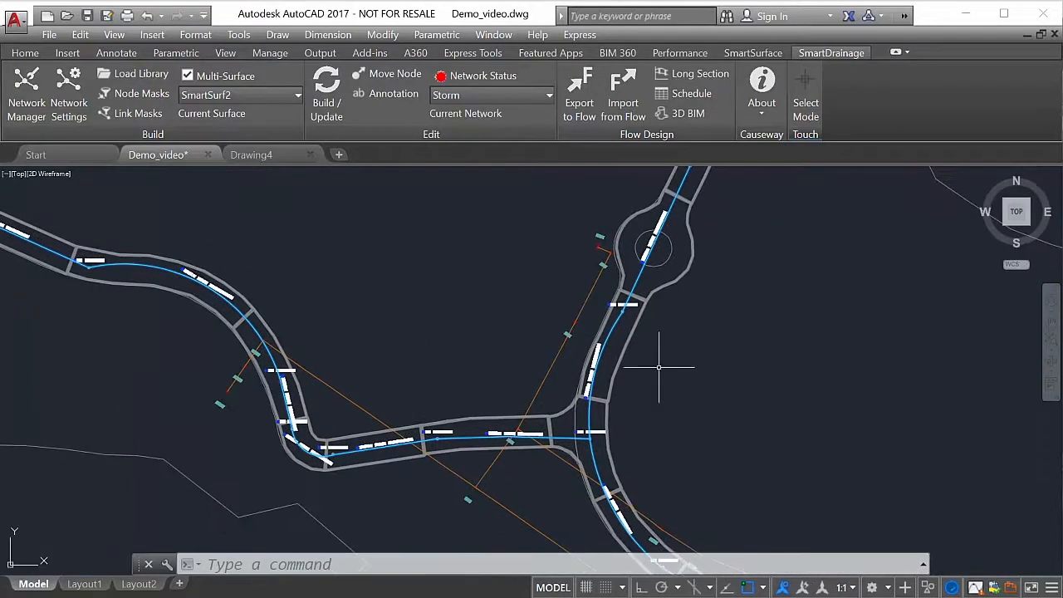
pyautogui.moveTo(767, 428)
pyautogui.mouseDown(button='middle')
pyautogui.moveTo(714, 408)
pyautogui.moveTo(496, 275)
pyautogui.moveTo(524, 477)
pyautogui.mouseUp(button='middle')
pyautogui.moveTo(527, 230)
pyautogui.mouseDown(button='middle')
pyautogui.moveTo(527, 373)
pyautogui.moveTo(510, 451)
pyautogui.moveTo(537, 230)
pyautogui.moveTo(519, 338)
pyautogui.mouseUp(button='middle')
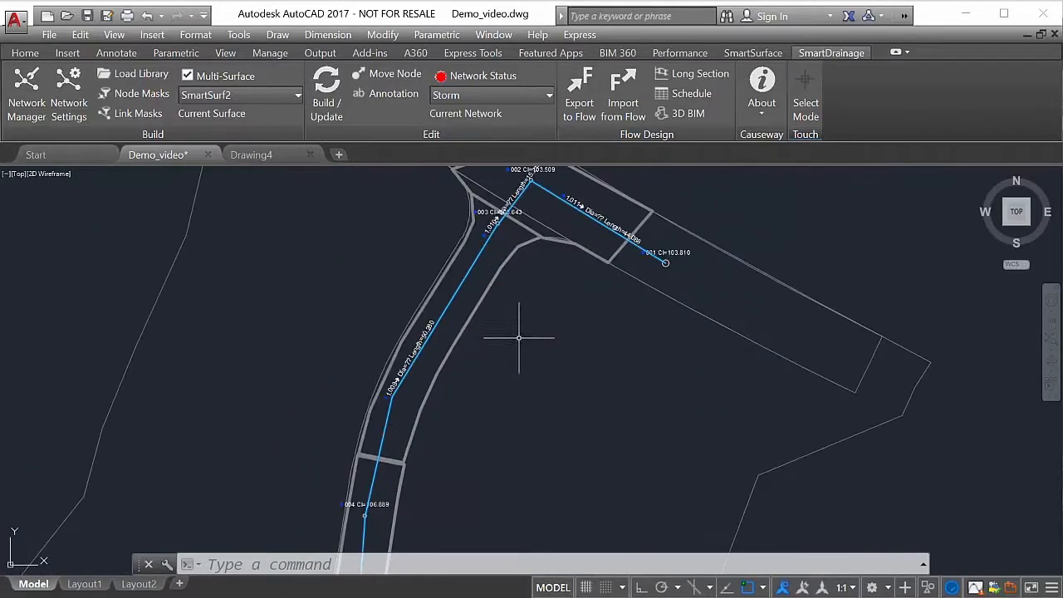
pyautogui.moveTo(550, 302); pyautogui.dragTo(522, 397, button='middle')
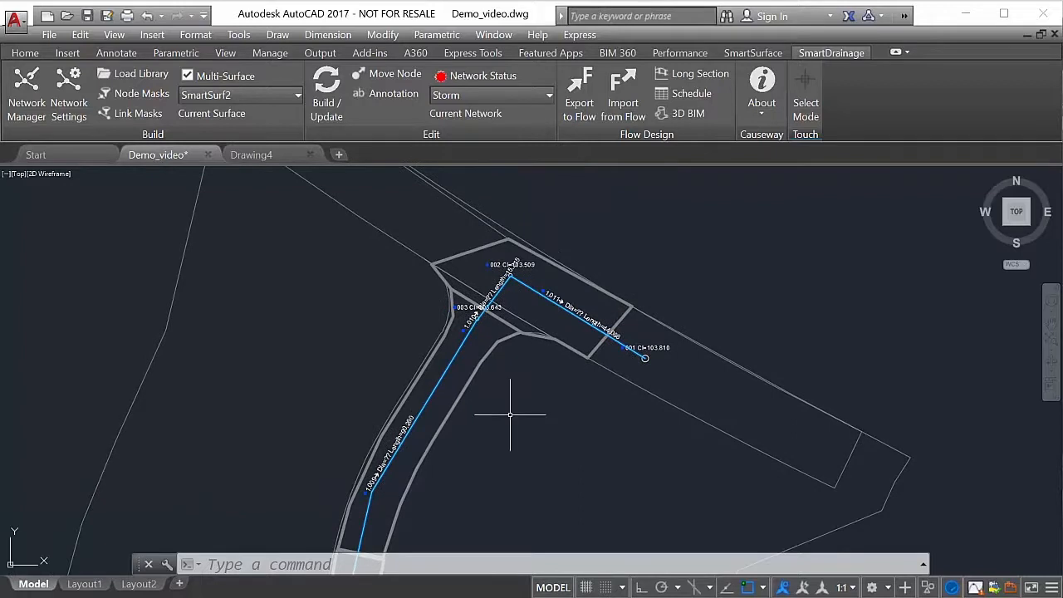
pyautogui.scroll(1, 510, 413)
pyautogui.scroll(3, 382, 380)
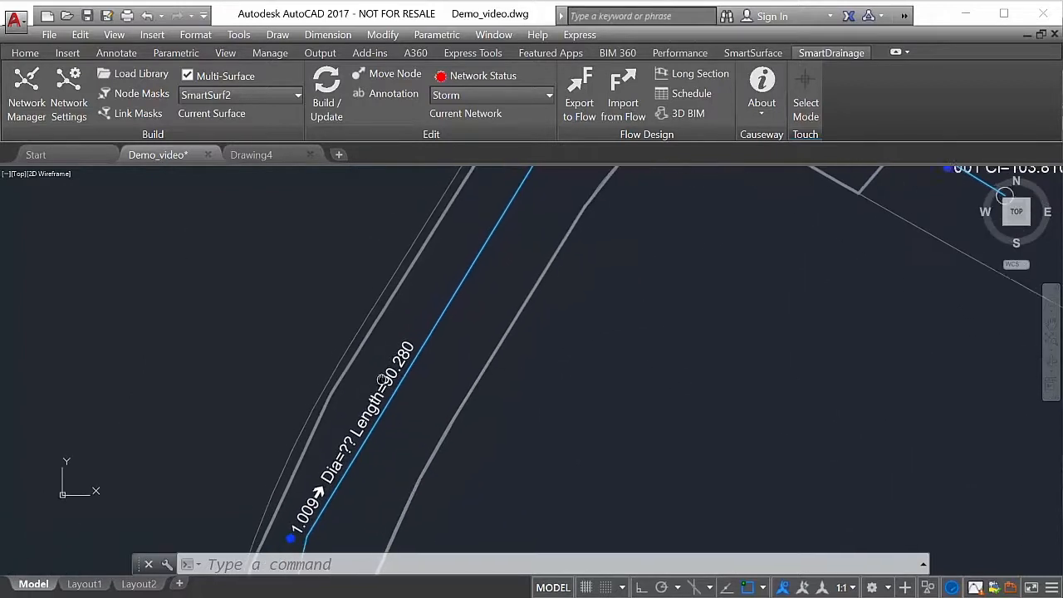
pyautogui.moveTo(382, 380); pyautogui.dragTo(451, 272, button='middle')
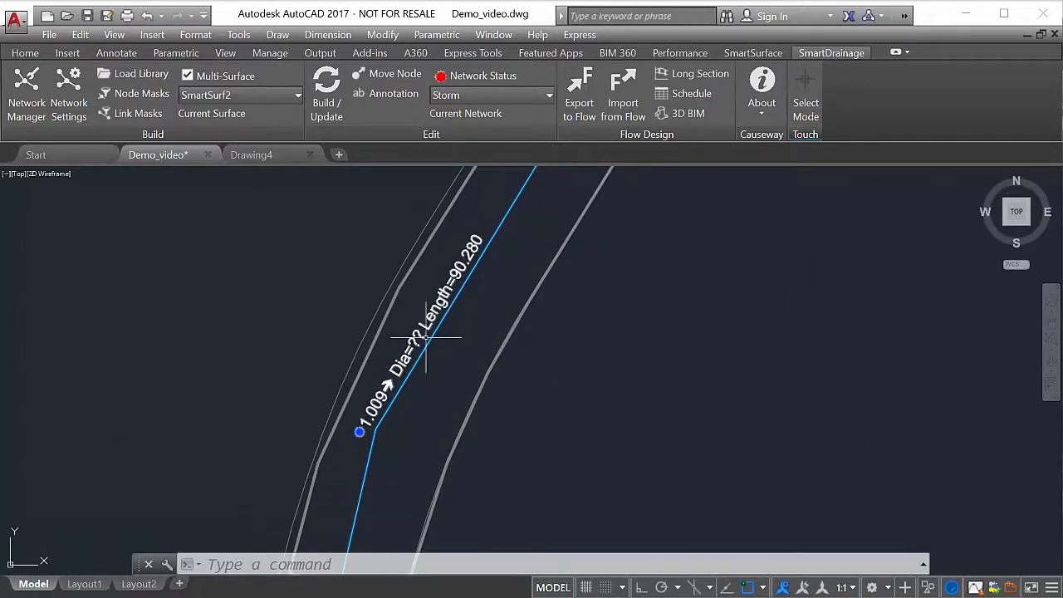
pyautogui.scroll(-2, 532, 418)
pyautogui.scroll(-2, 558, 336)
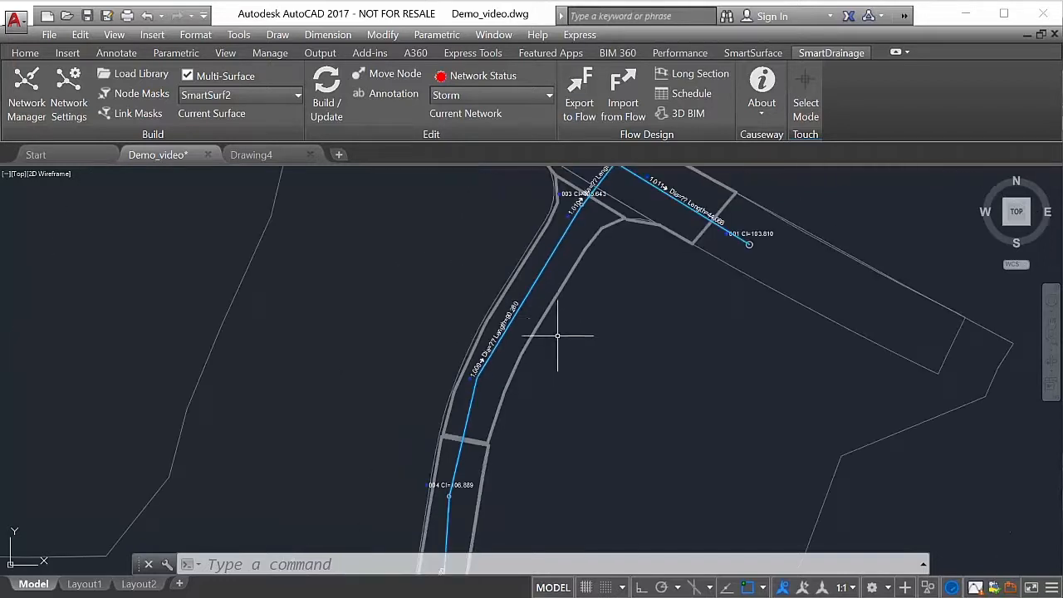
pyautogui.moveTo(582, 280); pyautogui.dragTo(621, 216, button='middle')
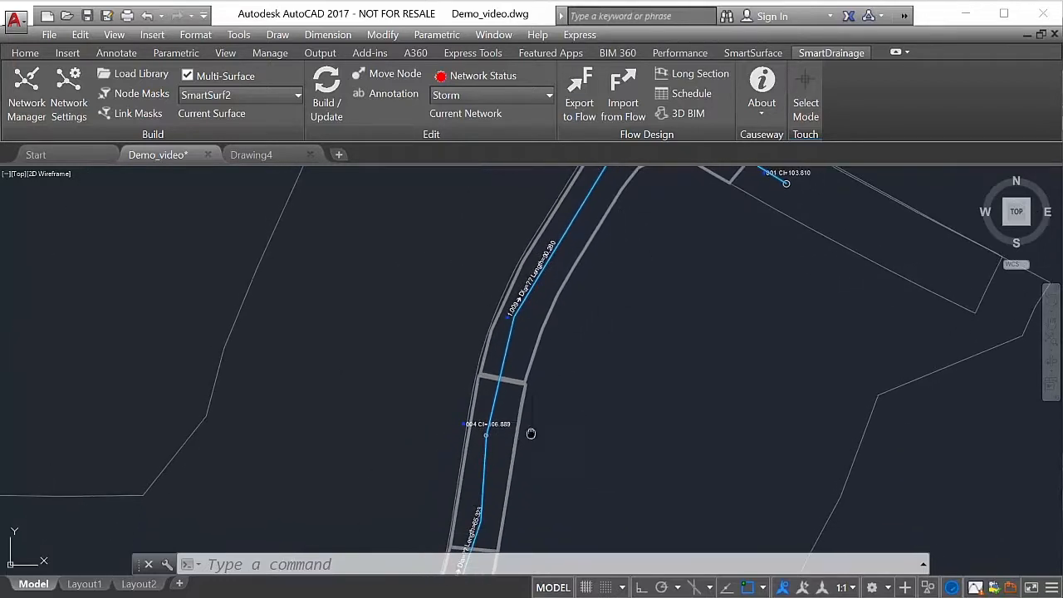
pyautogui.moveTo(531, 433); pyautogui.dragTo(539, 373, button='middle')
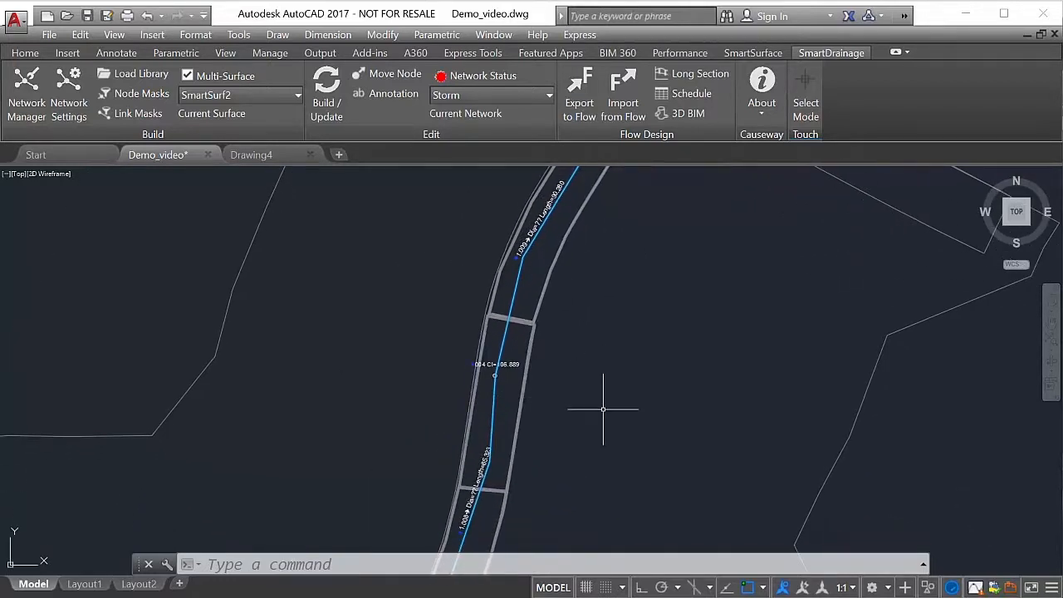
pyautogui.scroll(-2, 603, 407)
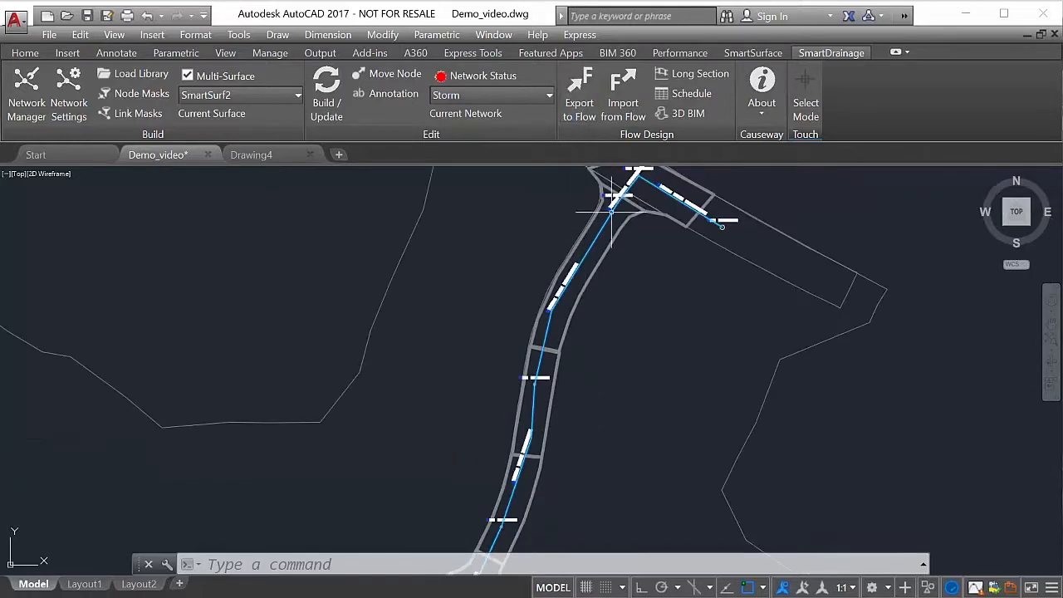
pyautogui.moveTo(612, 371); pyautogui.dragTo(624, 256, button='middle')
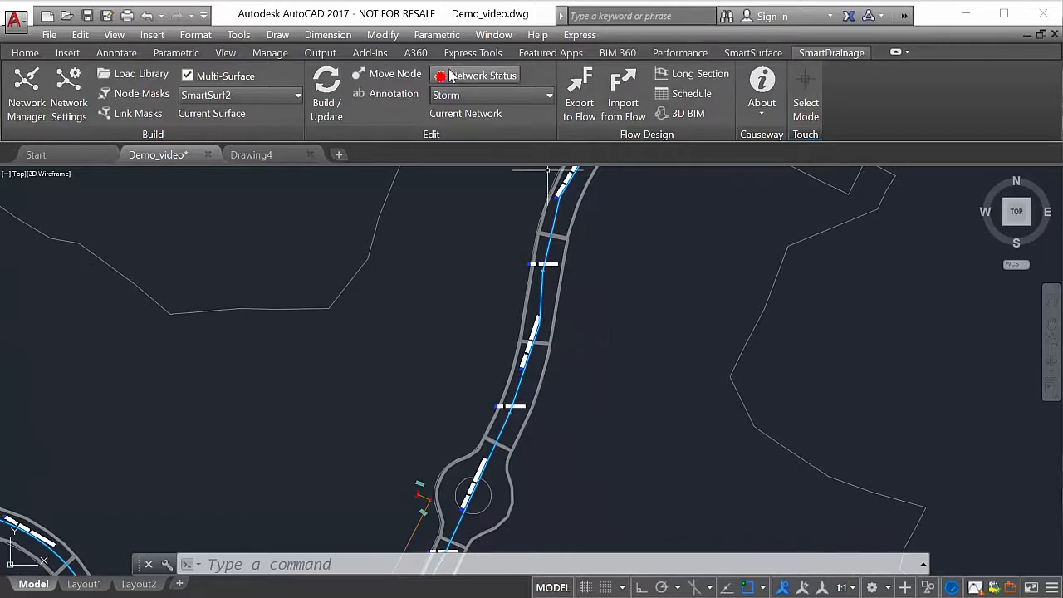
pyautogui.moveTo(453, 76)
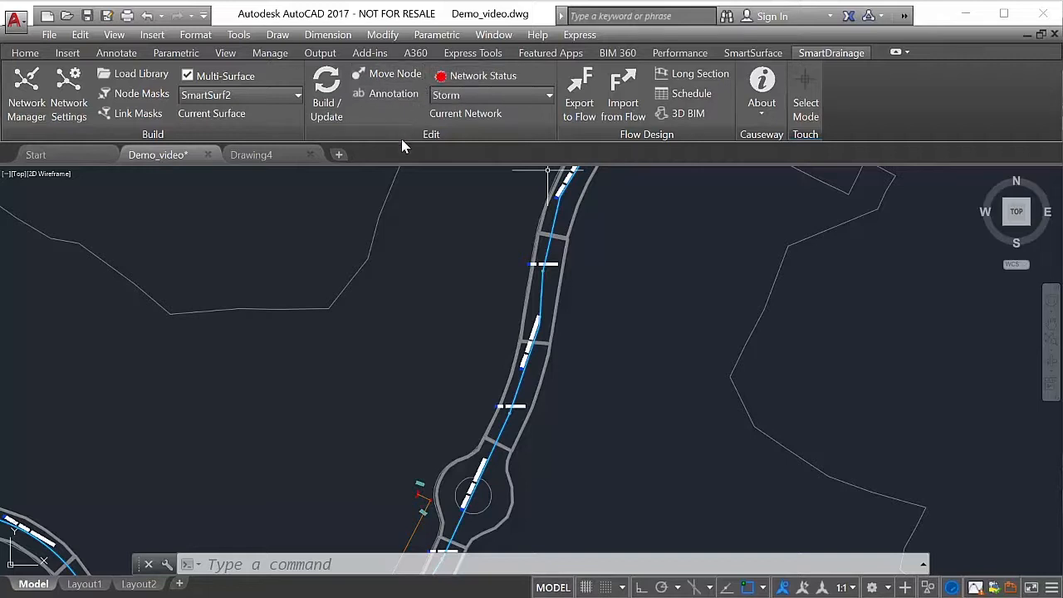
# - Add a network of type Foul named Foul in the Network Manager and close the manager
pyautogui.click(25, 103)
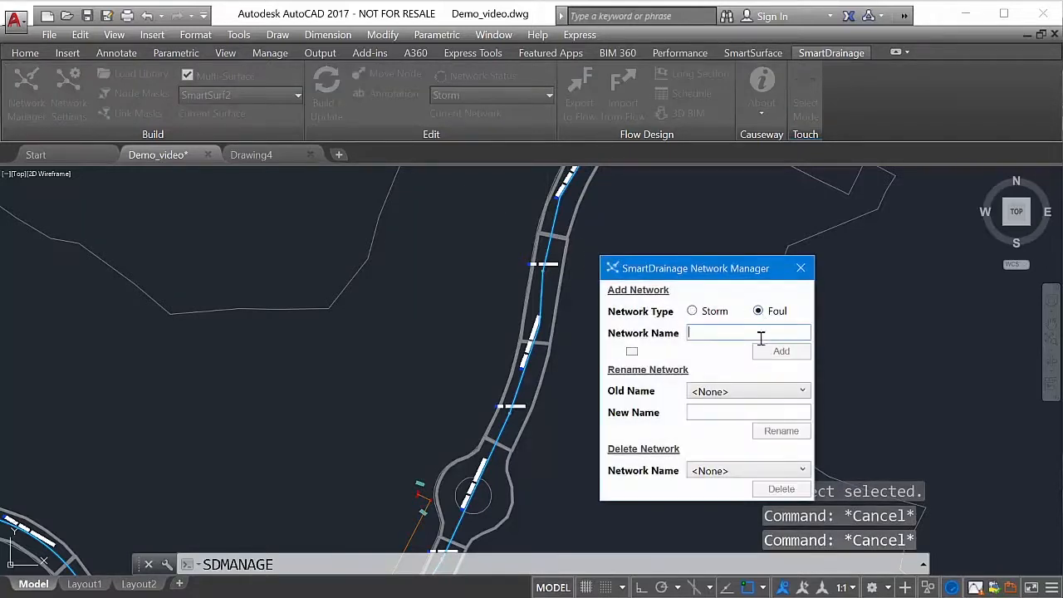
pyautogui.write('Foul')
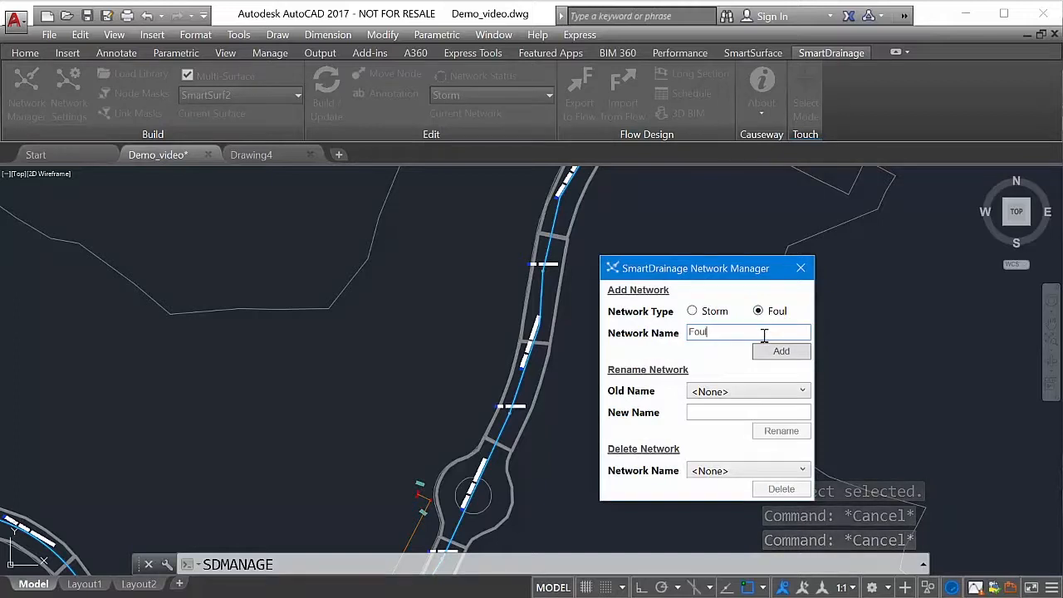
pyautogui.click(781, 351)
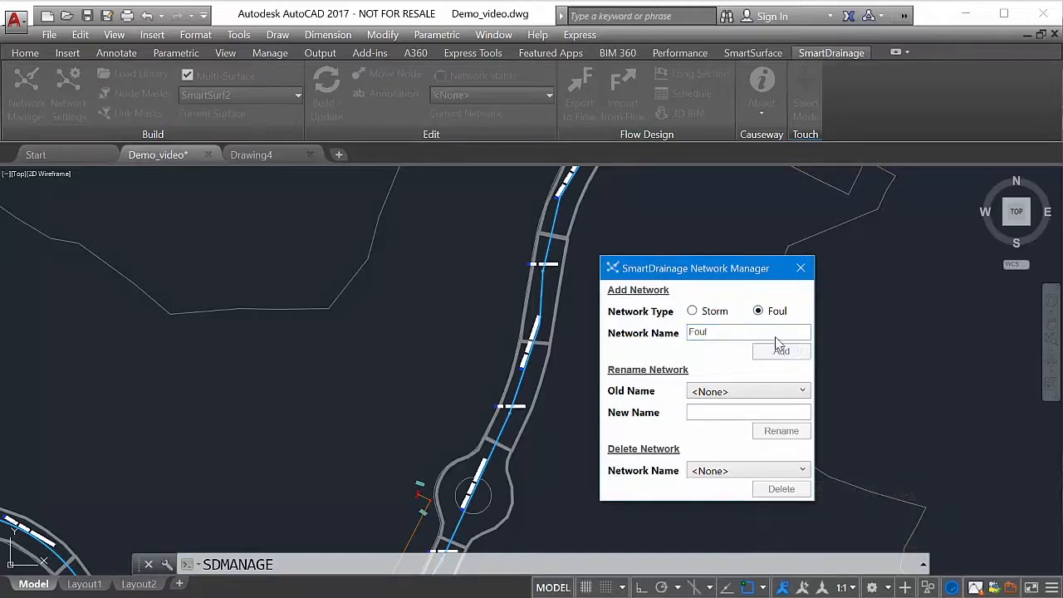
pyautogui.click(800, 269)
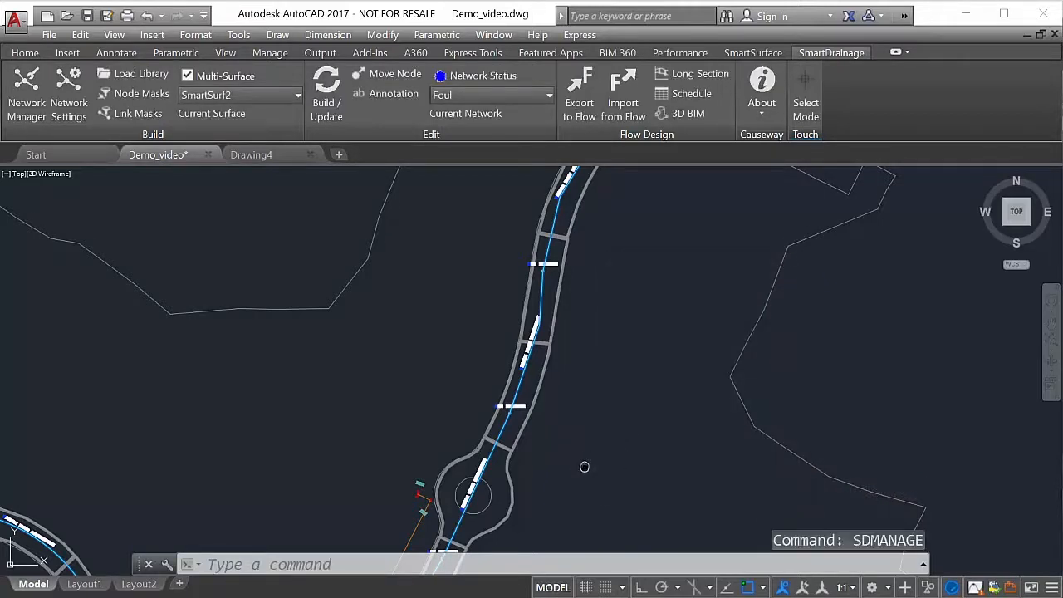
# - Build the Foul network, picking headwall HW1 beside the roundabout as the outfall node
pyautogui.moveTo(604, 441)
pyautogui.mouseDown(button='middle')
pyautogui.moveTo(710, 180)
pyautogui.moveTo(683, 211)
pyautogui.mouseUp(button='middle')
pyautogui.scroll(2, 489, 249)
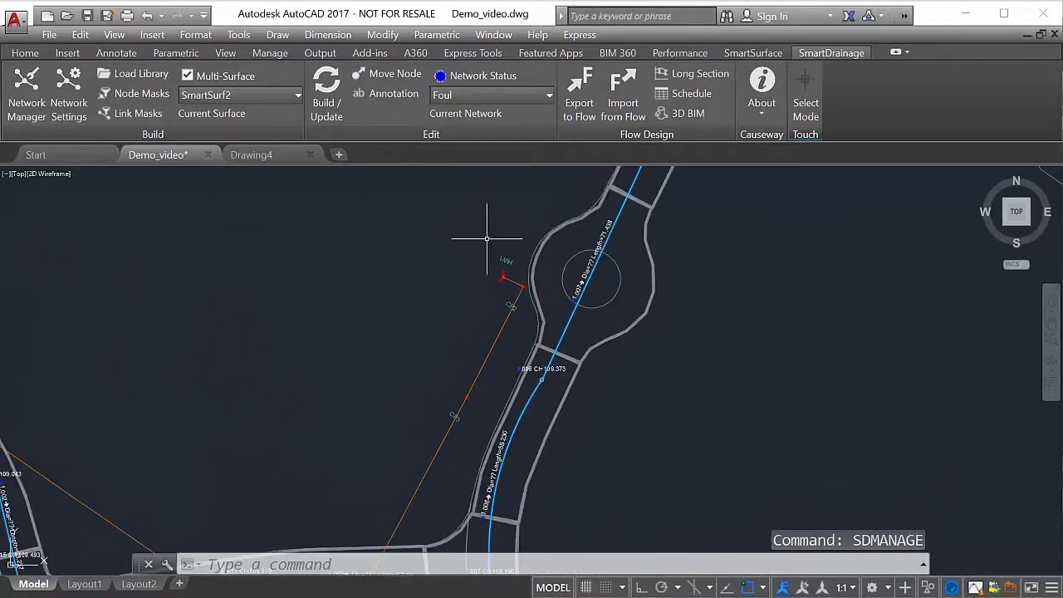
pyautogui.click(327, 87)
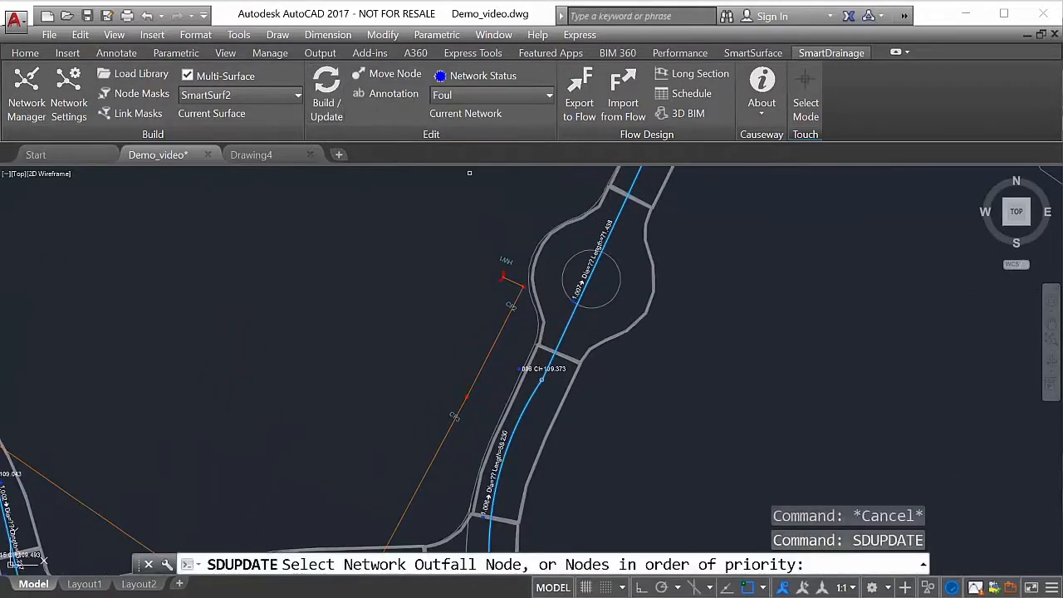
pyautogui.scroll(2, 465, 260)
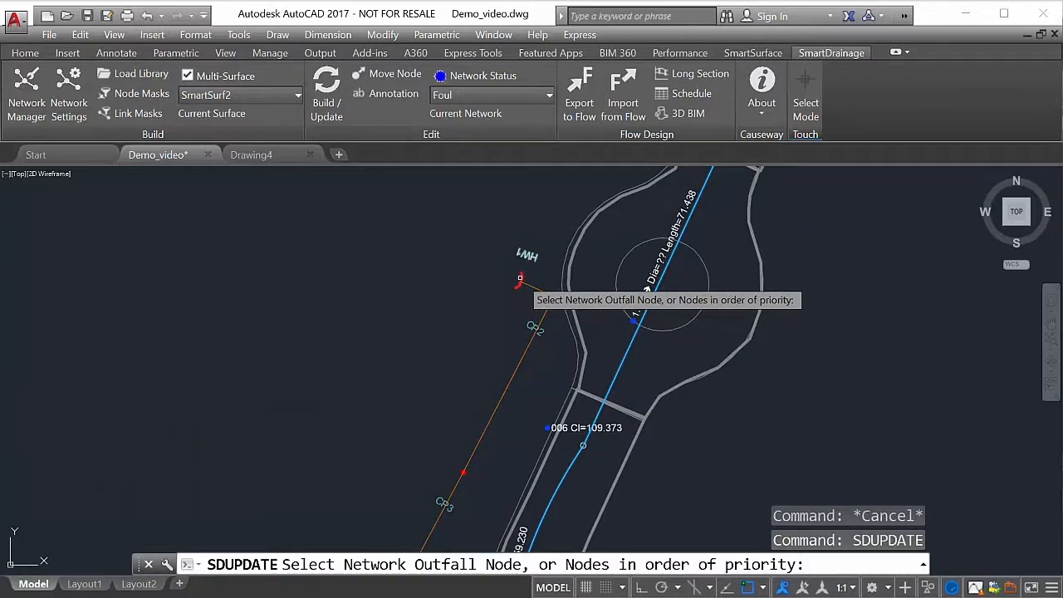
pyautogui.click(520, 279)
pyautogui.press('Return')
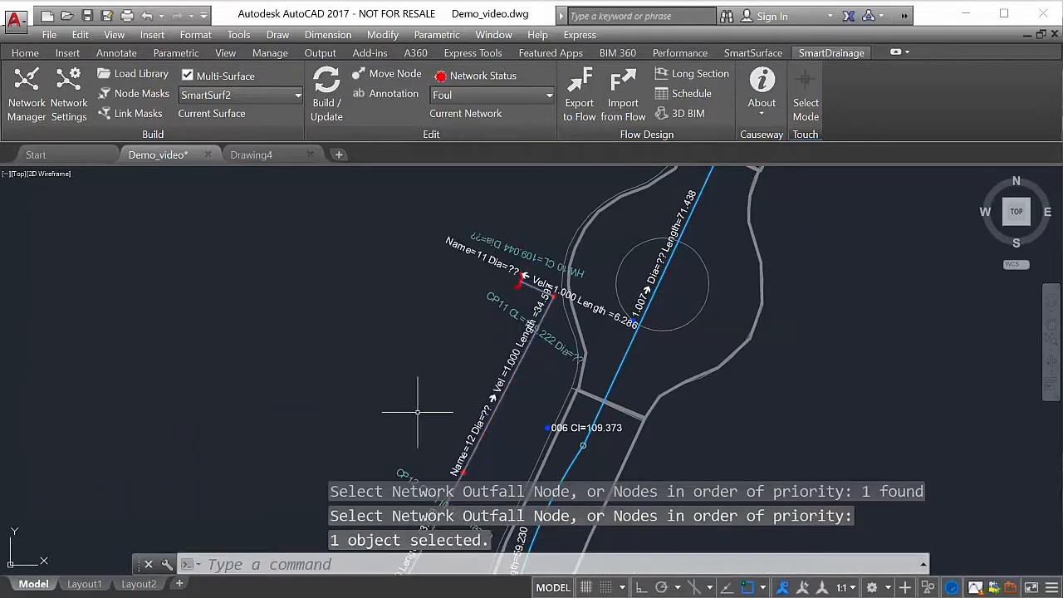
# - Inspect the Foul network annotations from the outfall beside the roundabout along the southeastern branches, including links 24 and 25 up close
pyautogui.moveTo(415, 408)
pyautogui.mouseDown(button='middle')
pyautogui.moveTo(423, 308)
pyautogui.moveTo(478, 269)
pyautogui.mouseUp(button='middle')
pyautogui.scroll(-2, 479, 269)
pyautogui.moveTo(424, 332); pyautogui.dragTo(461, 222, button='middle')
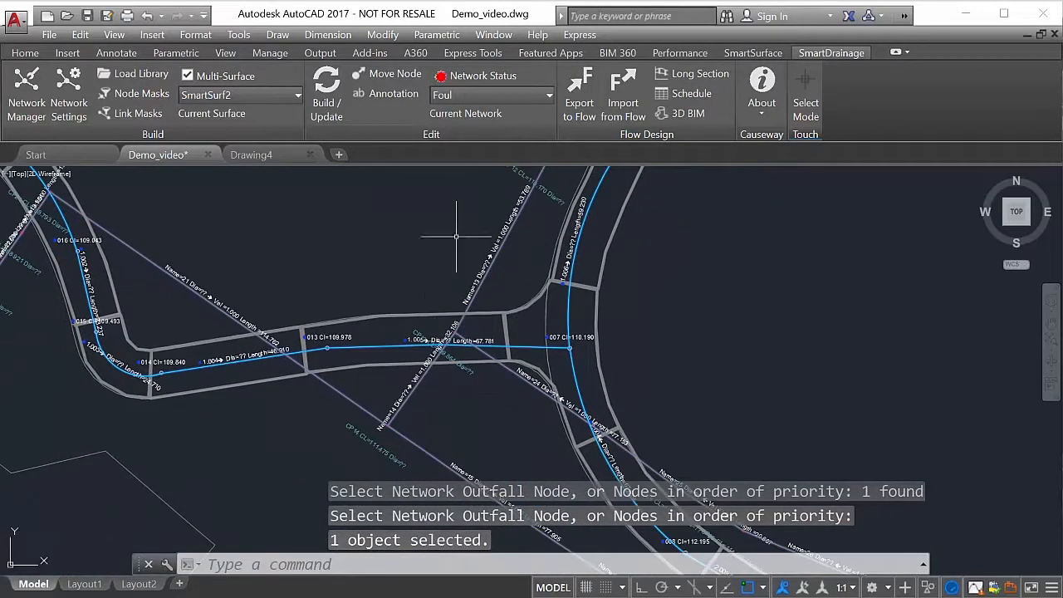
pyautogui.moveTo(279, 272)
pyautogui.mouseDown(button='middle')
pyautogui.moveTo(254, 238)
pyautogui.moveTo(250, 205)
pyautogui.mouseUp(button='middle')
pyautogui.moveTo(416, 383); pyautogui.dragTo(240, 327, button='middle')
pyautogui.moveTo(650, 363)
pyautogui.mouseDown(button='middle')
pyautogui.moveTo(562, 311)
pyautogui.moveTo(560, 295)
pyautogui.mouseUp(button='middle')
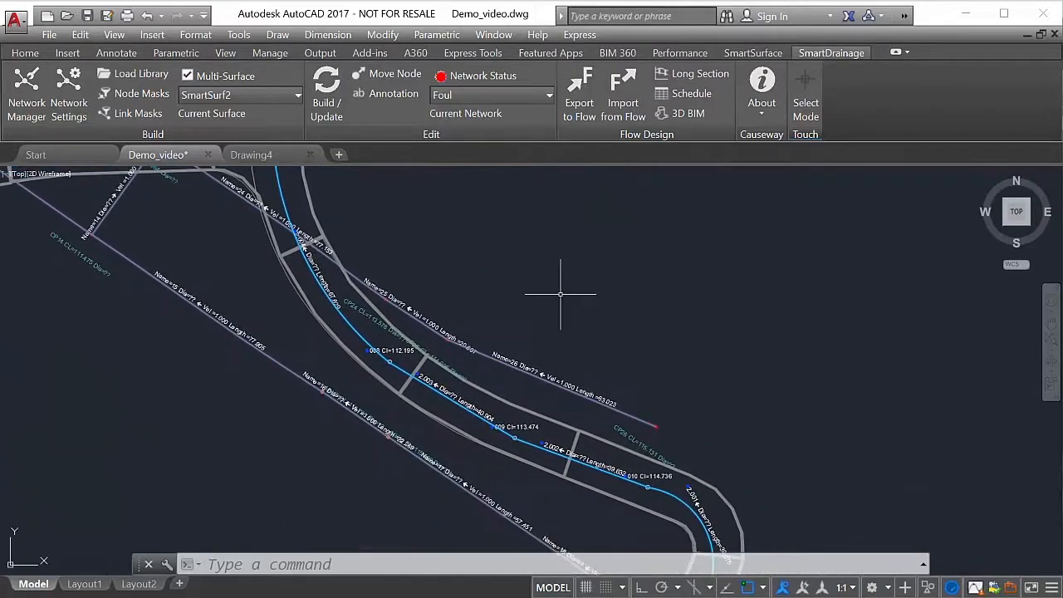
pyautogui.scroll(-2, 617, 344)
pyautogui.scroll(2, 491, 407)
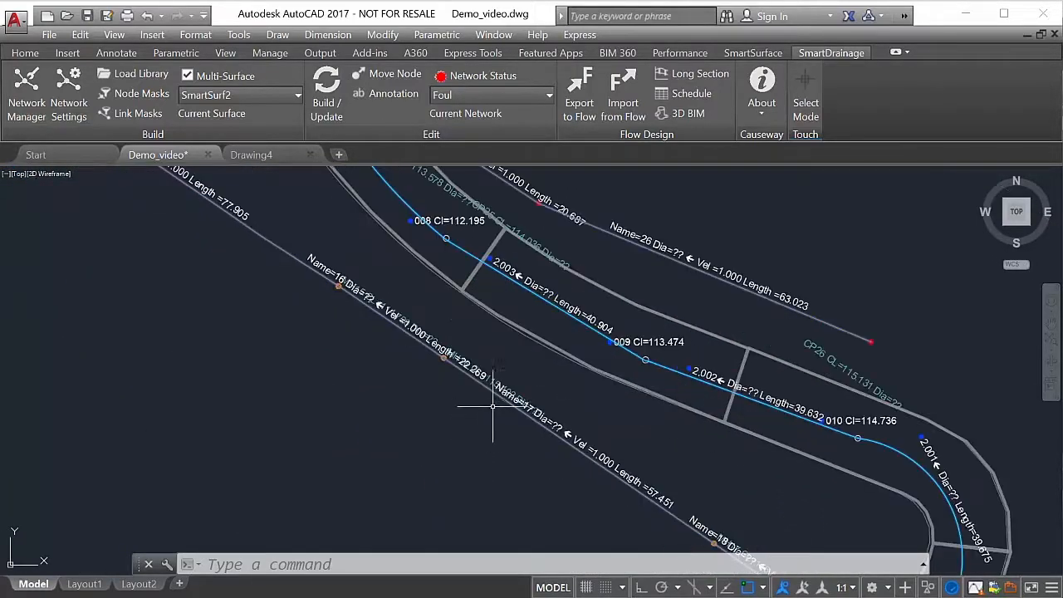
pyautogui.scroll(1, 440, 451)
pyautogui.scroll(-1, 464, 387)
pyautogui.moveTo(542, 264); pyautogui.dragTo(781, 402, button='middle')
pyautogui.scroll(4, 766, 397)
pyautogui.scroll(2, 585, 416)
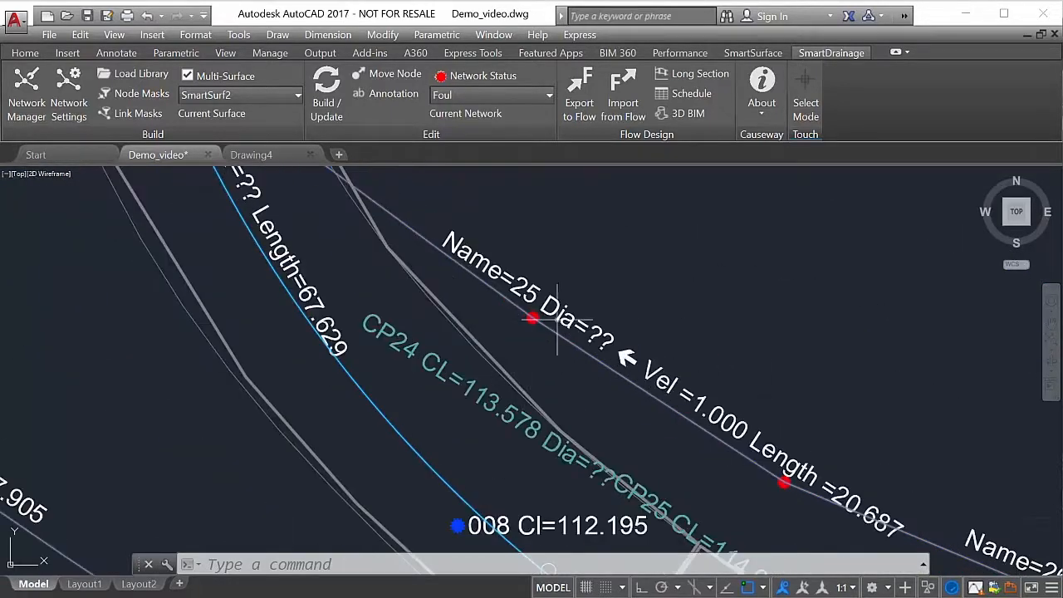
pyautogui.scroll(-2, 581, 385)
pyautogui.scroll(-2, 656, 366)
# - Inspect the Foul annotations from the road junction back to the roundabout and western branch, ending with an overview of both networks
pyautogui.moveTo(617, 299)
pyautogui.mouseDown(button='middle')
pyautogui.moveTo(684, 361)
pyautogui.moveTo(1003, 510)
pyautogui.mouseUp(button='middle')
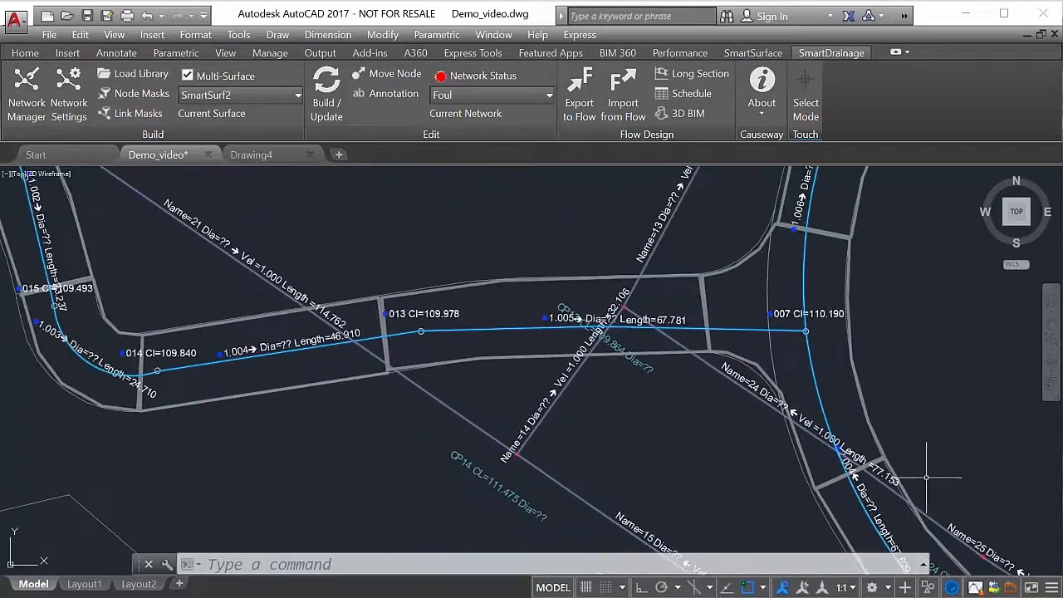
pyautogui.moveTo(677, 389); pyautogui.dragTo(667, 455, button='middle')
pyautogui.moveTo(693, 328); pyautogui.dragTo(520, 505, button='middle')
pyautogui.scroll(-2, 566, 426)
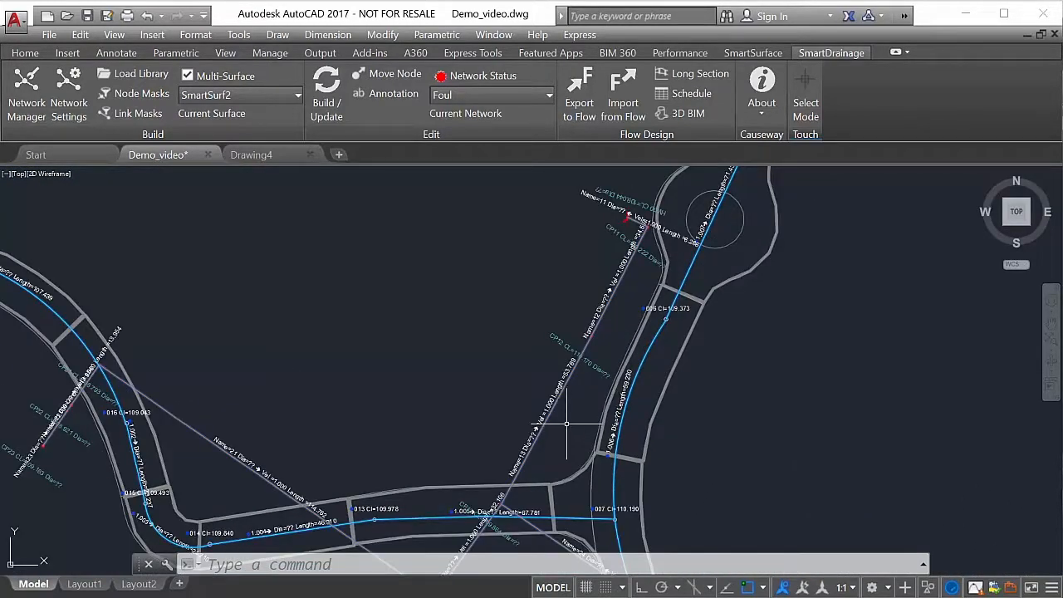
pyautogui.scroll(-2, 567, 425)
pyautogui.moveTo(724, 304)
pyautogui.mouseDown(button='middle')
pyautogui.moveTo(683, 363)
pyautogui.moveTo(597, 389)
pyautogui.moveTo(589, 420)
pyautogui.mouseUp(button='middle')
pyautogui.moveTo(636, 305); pyautogui.dragTo(650, 340, button='middle')
pyautogui.scroll(-4, 650, 340)
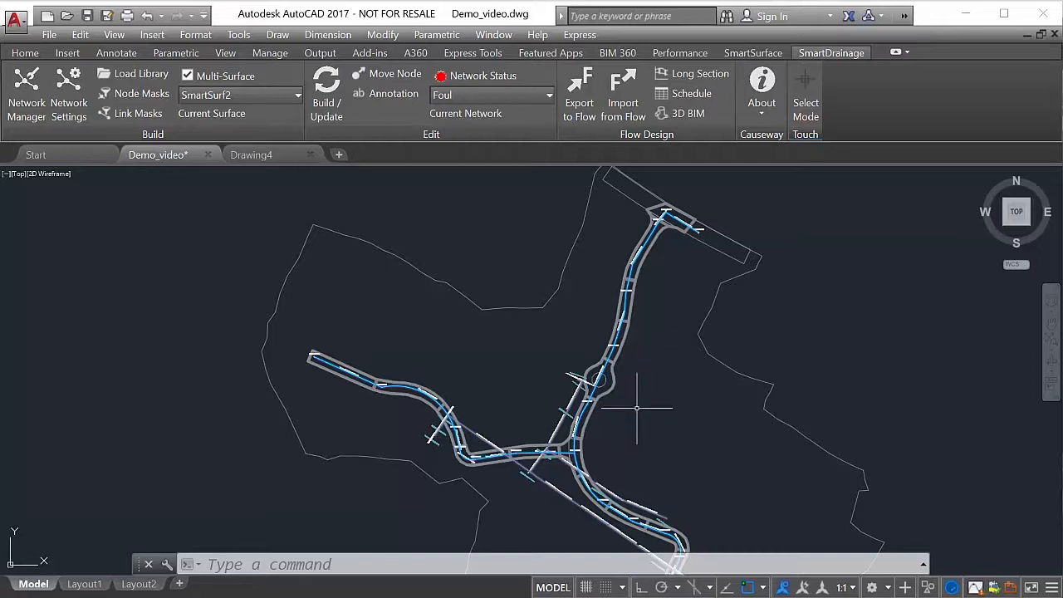
# - Review the node and link annotation style contents and the available node properties, and close the styles without changes
pyautogui.click(391, 88)
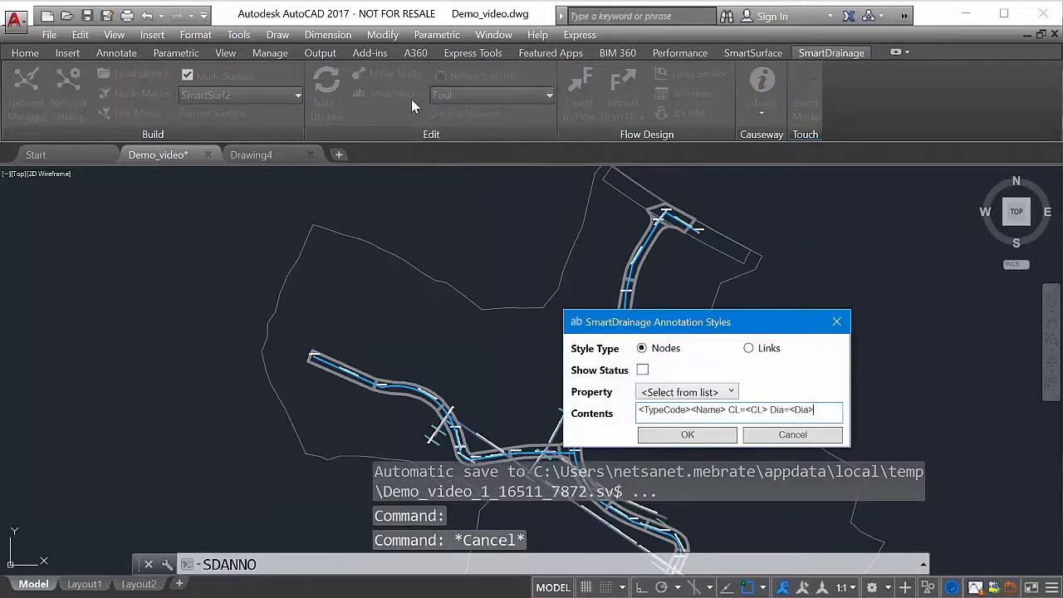
pyautogui.click(750, 349)
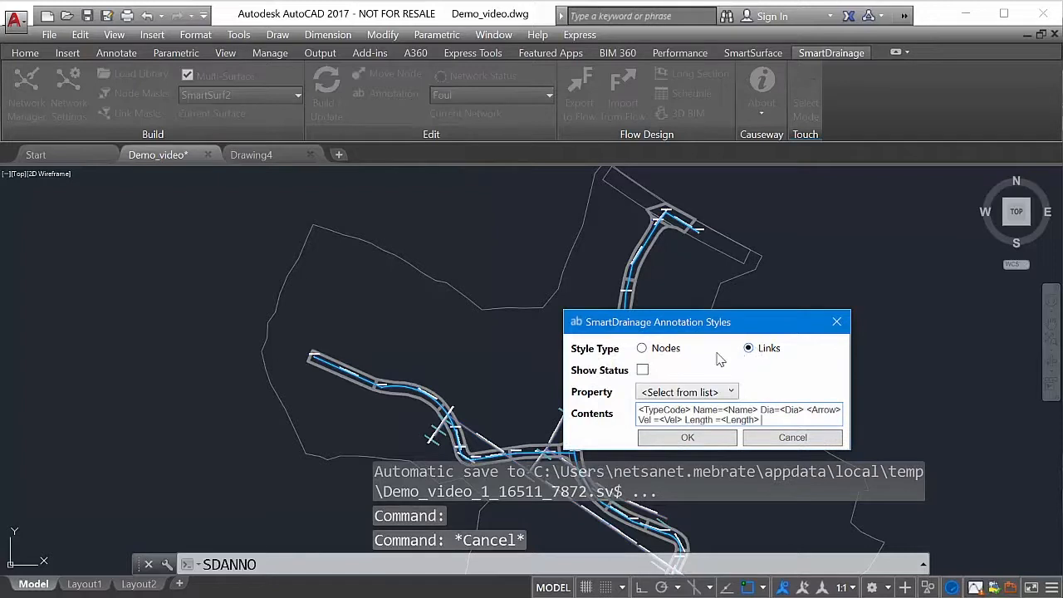
pyautogui.click(642, 352)
pyautogui.click(676, 396)
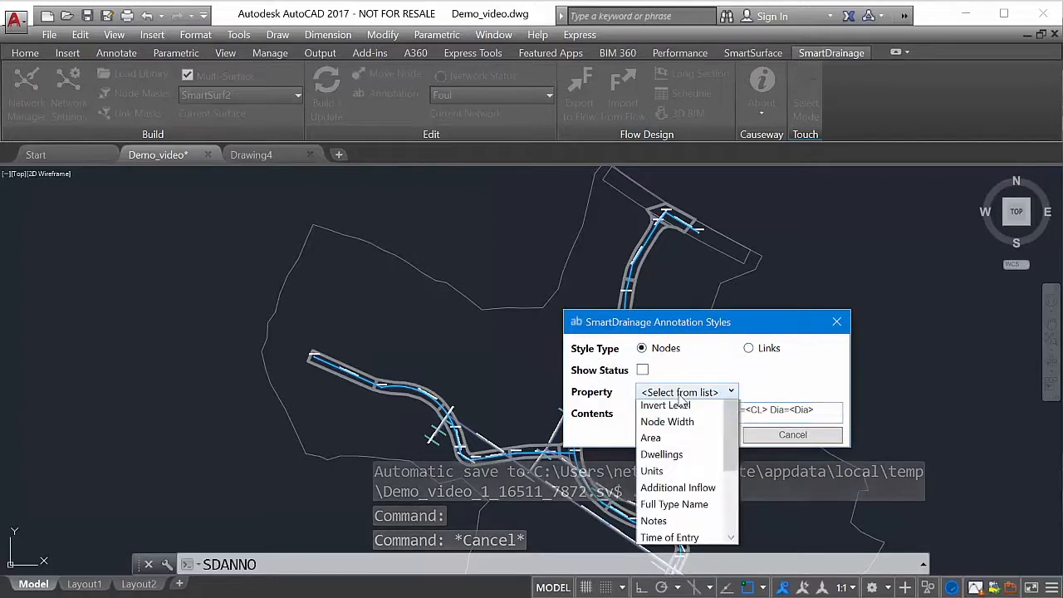
pyautogui.click(683, 398)
pyautogui.click(836, 322)
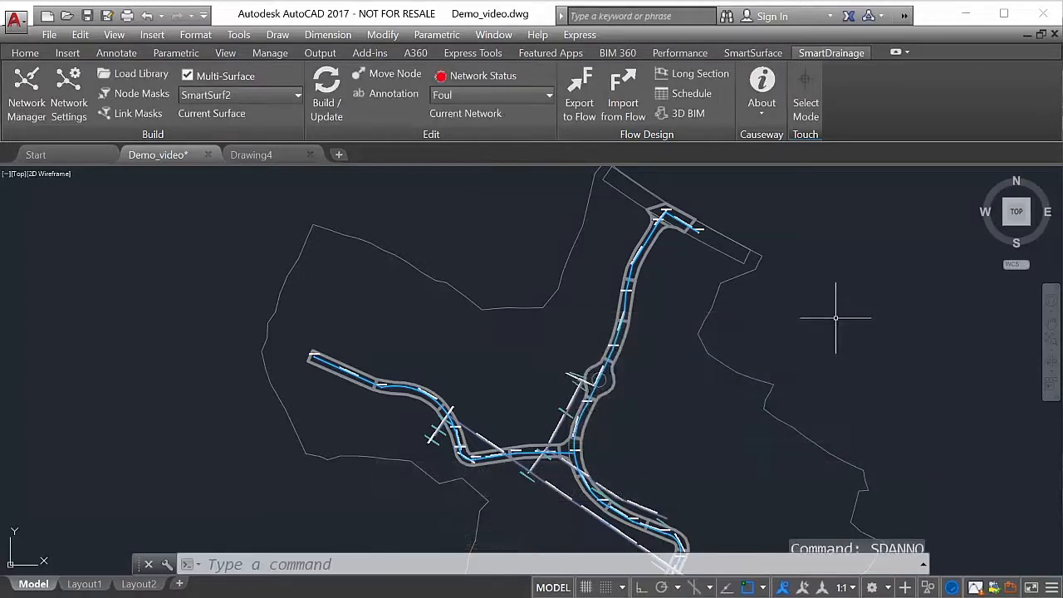
# - Check the available current networks, keeping Foul current, and export the drainage design to Flow
pyautogui.click(500, 99)
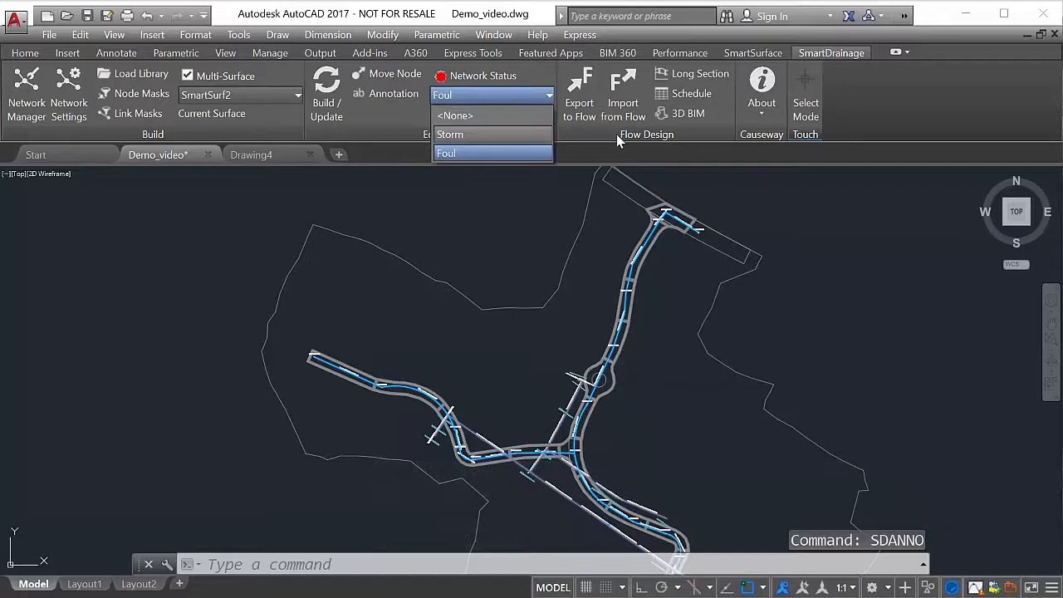
pyautogui.click(600, 116)
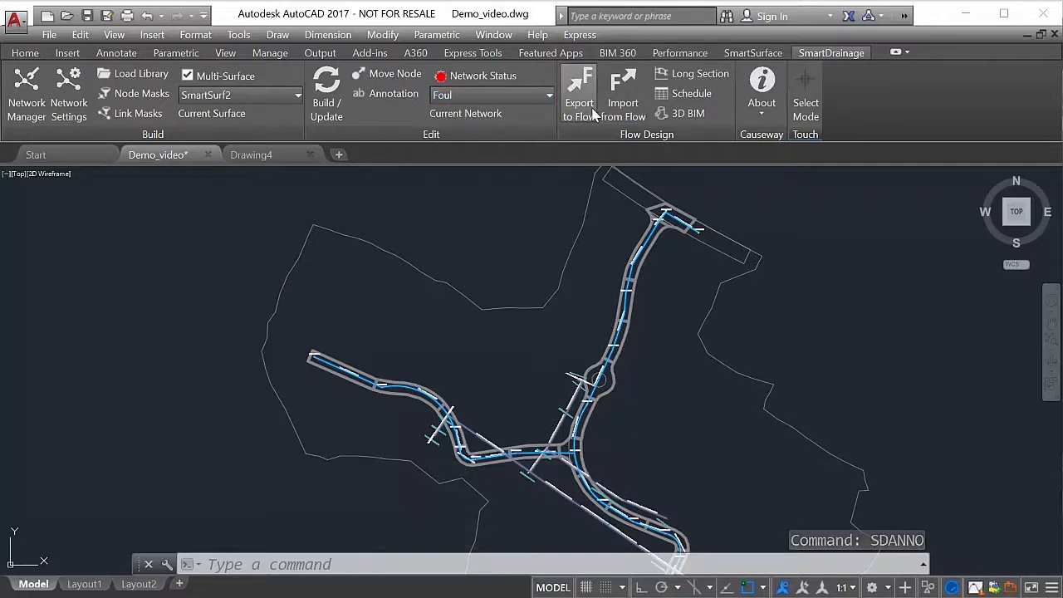
pyautogui.click(595, 113)
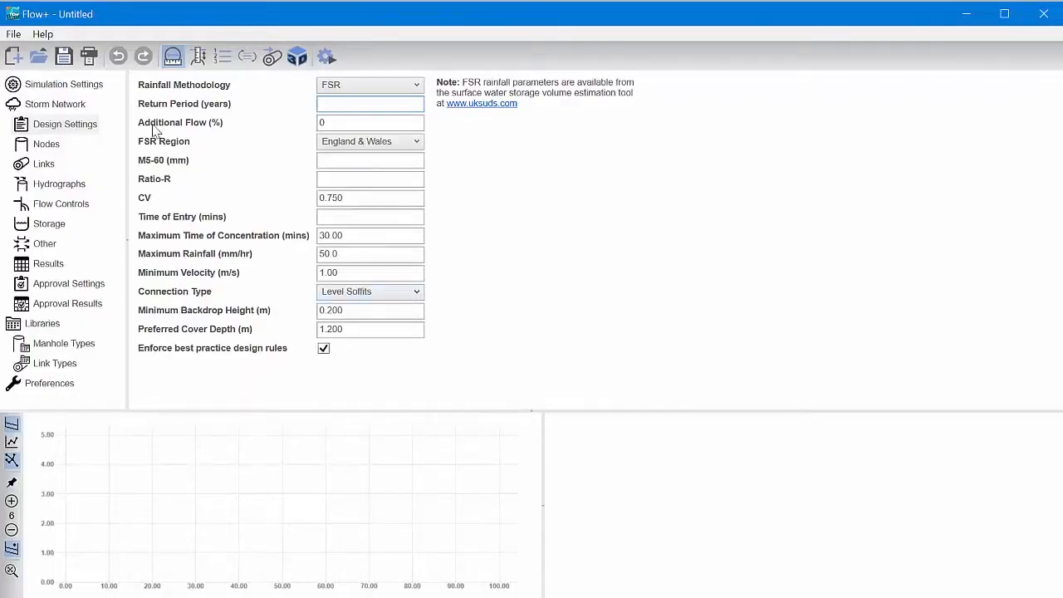
# - Switch to Flow+ and load the Demo design from the Demo Video folder
pyautogui.click(38, 56)
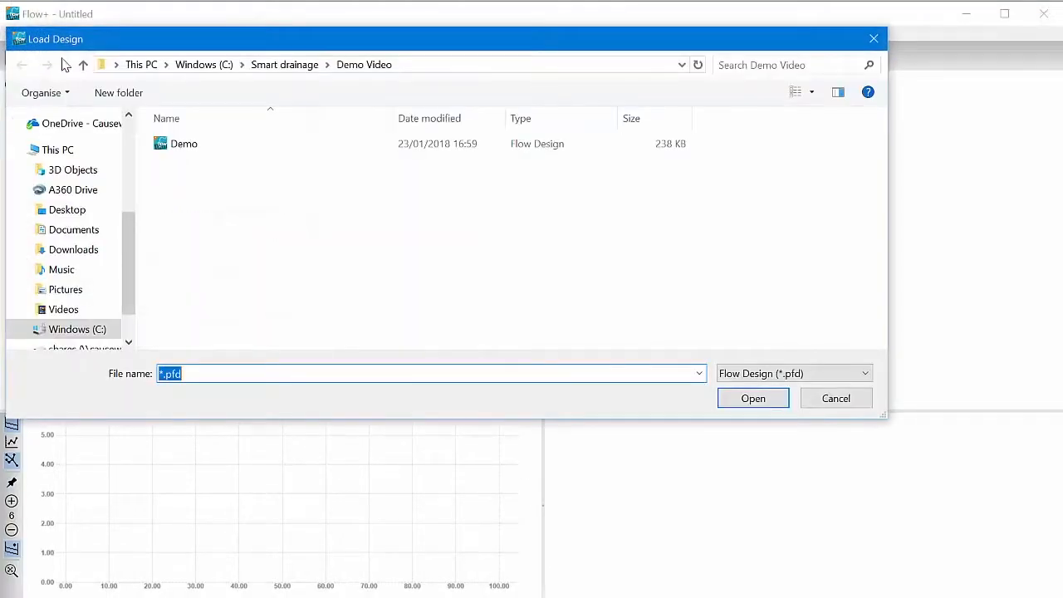
pyautogui.click(199, 145)
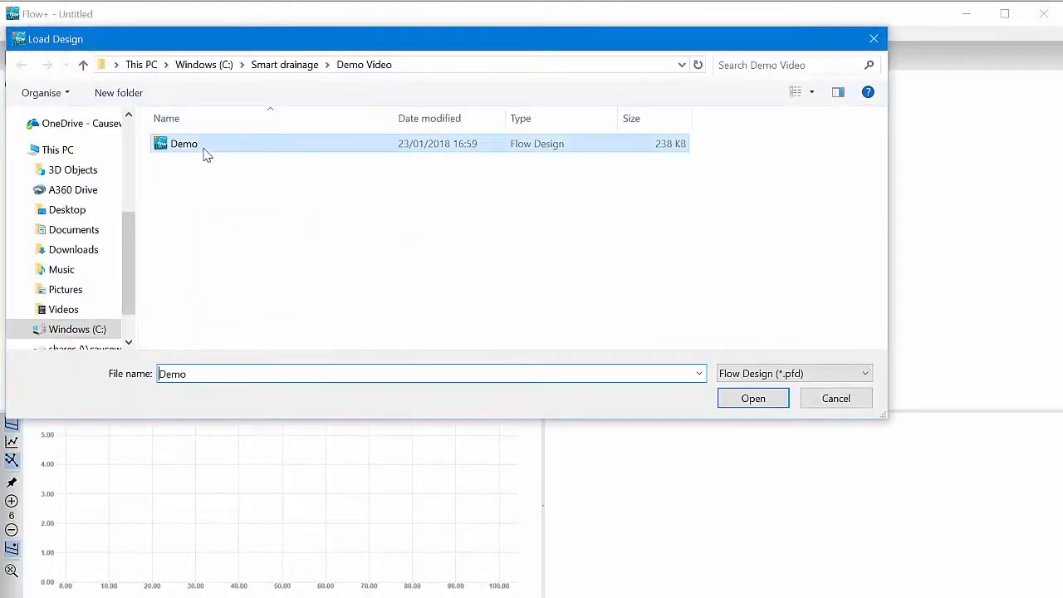
pyautogui.click(752, 399)
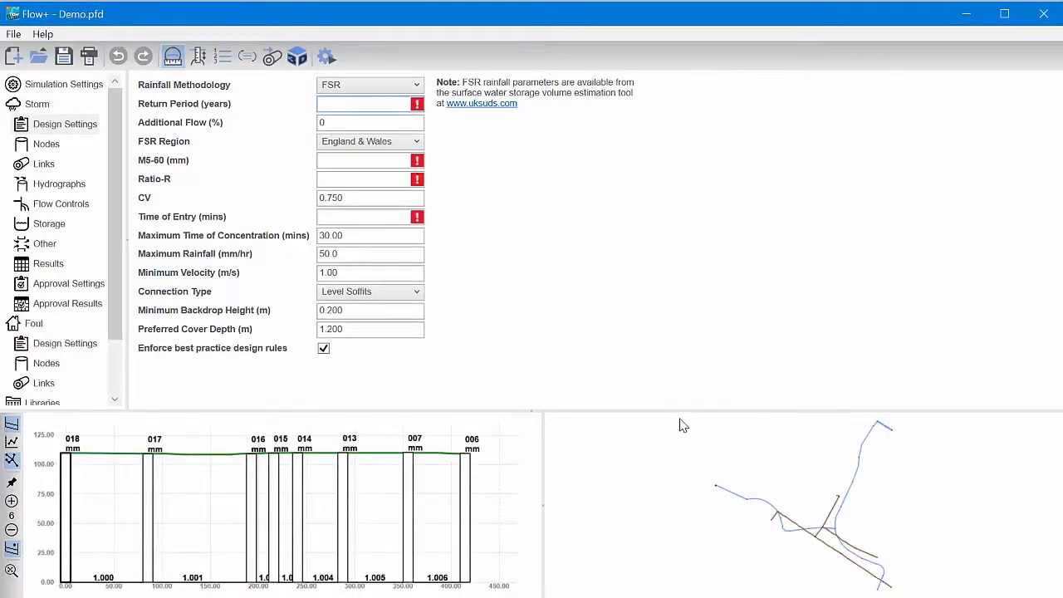
# - Enlarge the network plan view and examine the imported Storm and Foul layouts with their node and link labels
pyautogui.moveTo(680, 410); pyautogui.dragTo(673, 344)
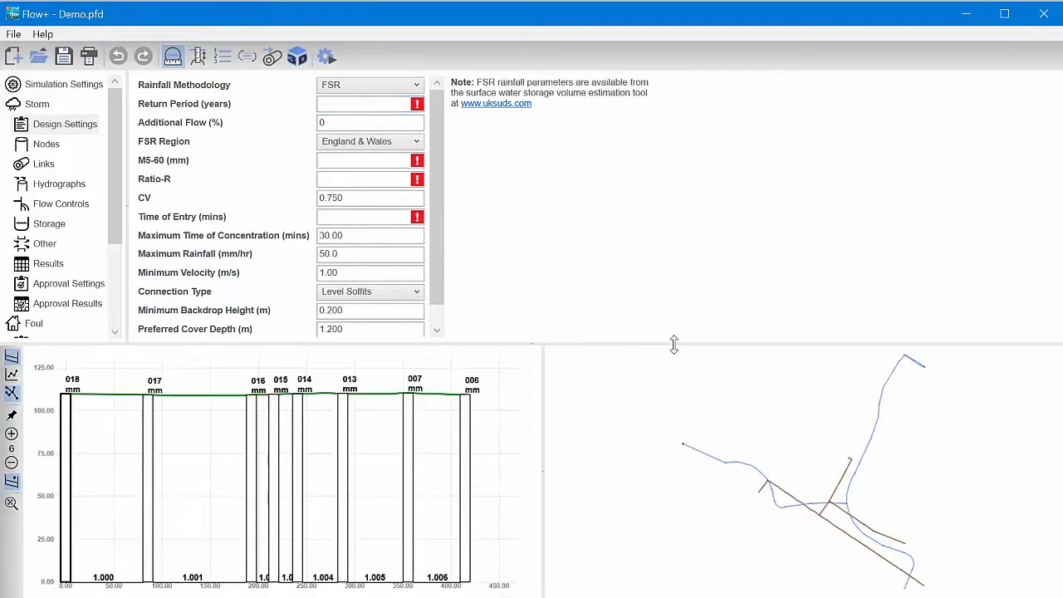
pyautogui.scroll(3, 835, 429)
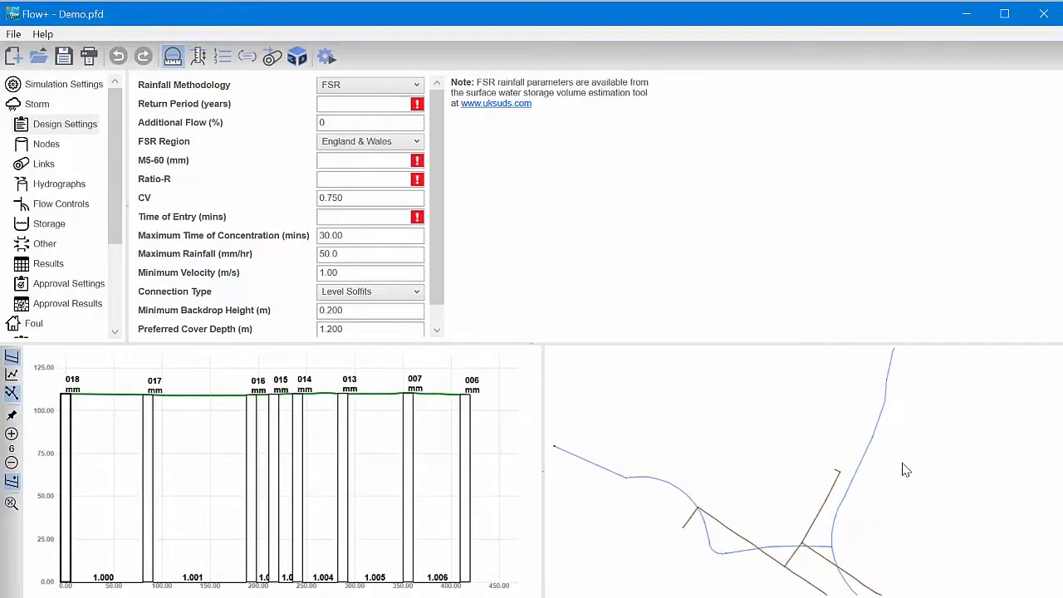
pyautogui.moveTo(926, 399); pyautogui.dragTo(810, 566, button='middle')
pyautogui.scroll(1, 831, 504)
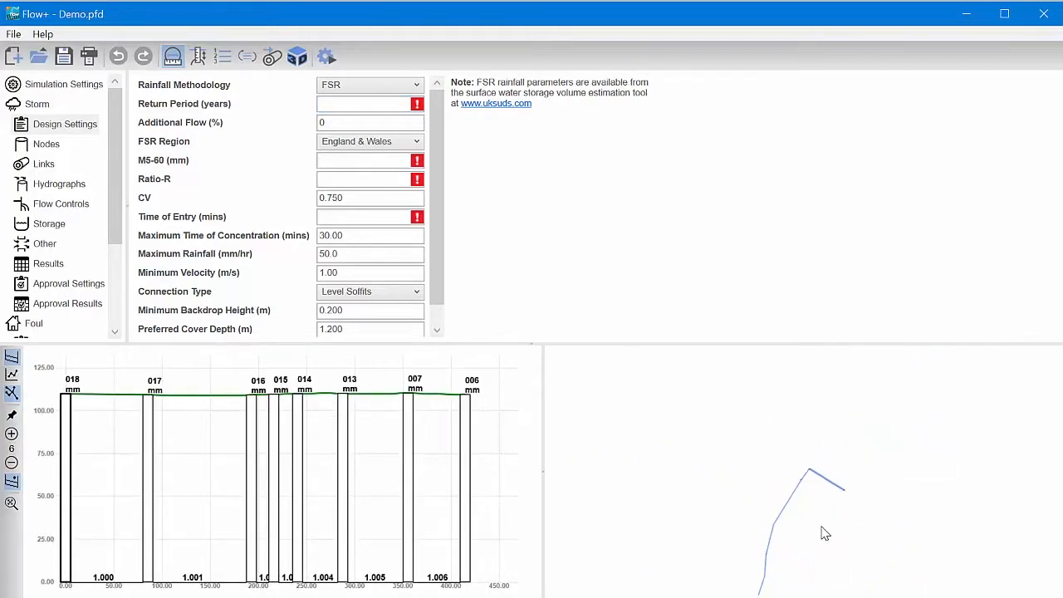
pyautogui.moveTo(830, 502); pyautogui.dragTo(916, 360, button='middle')
pyautogui.scroll(1, 847, 501)
pyautogui.scroll(1, 830, 518)
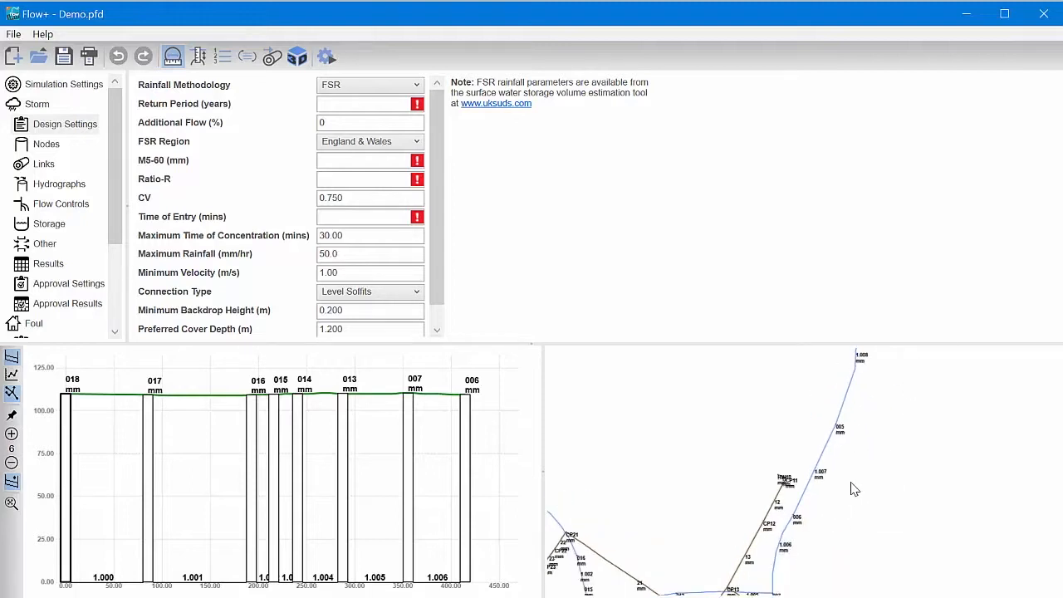
pyautogui.scroll(-3, 852, 482)
pyautogui.scroll(-3, 833, 510)
pyautogui.moveTo(844, 504); pyautogui.dragTo(865, 530, button='middle')
pyautogui.moveTo(559, 373); pyautogui.dragTo(561, 385)
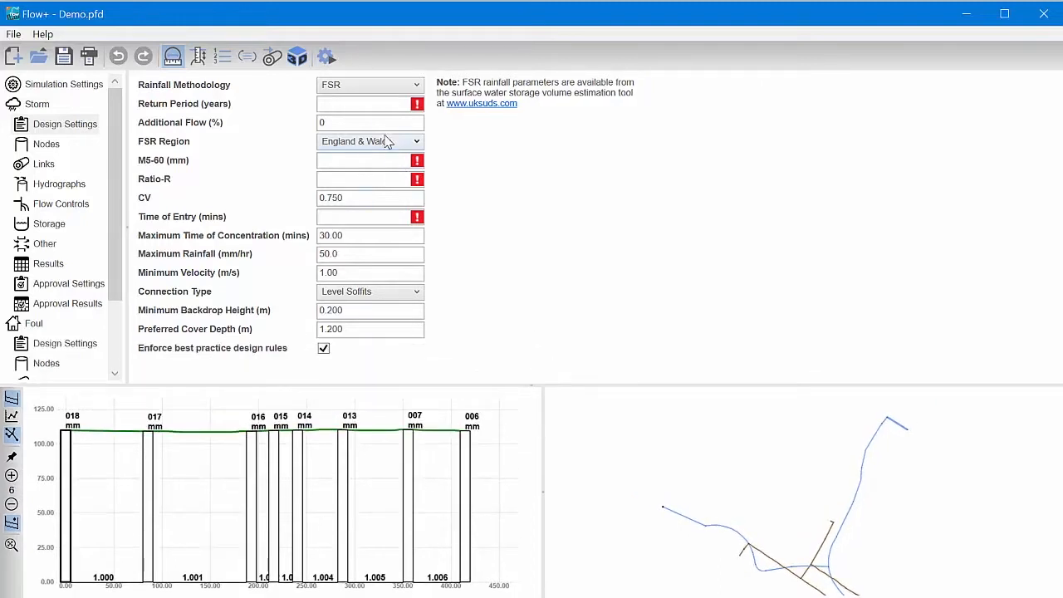
# - Set the Storm design's return period to 1 year, M5-60 to 19 mm, Ratio-R to 0.360 and time of entry to 5 minutes
pyautogui.click(370, 163)
pyautogui.click(370, 177)
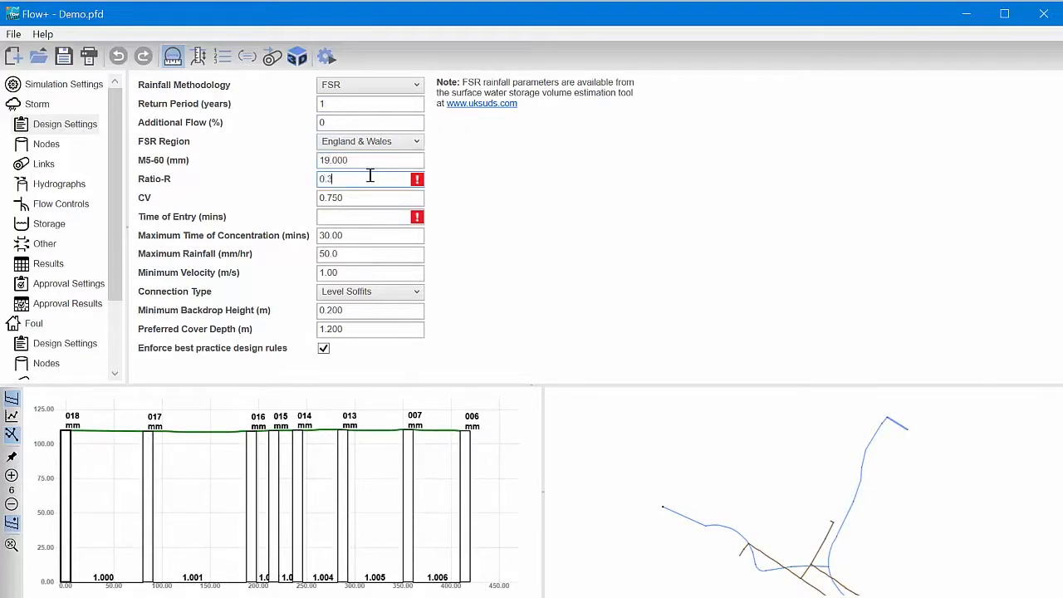
pyautogui.click(377, 219)
pyautogui.click(389, 239)
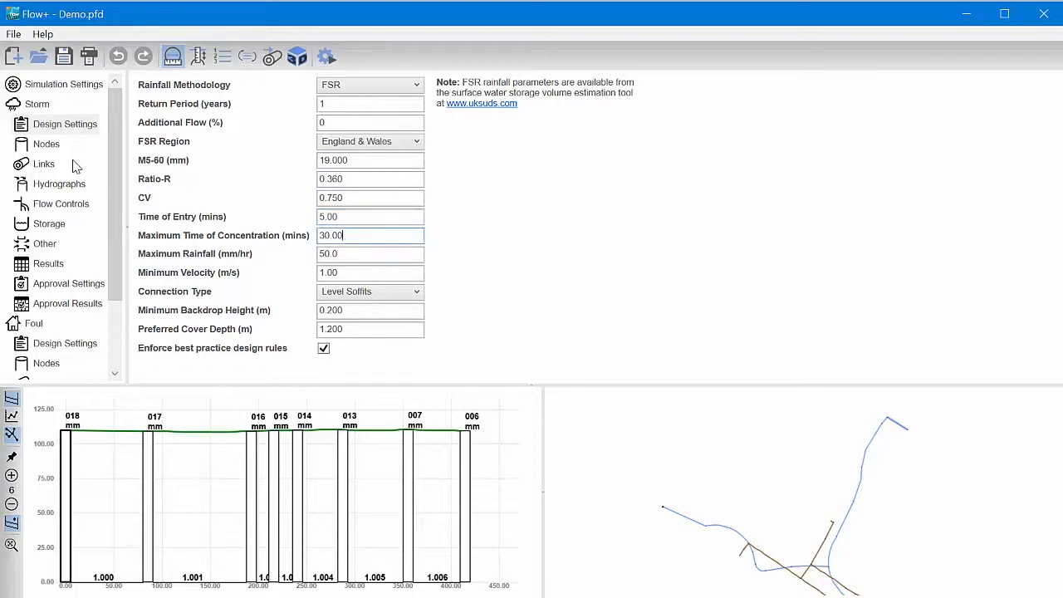
# - Review the Storm network's nodes table across all its columns and its links table with the pipe levels, slopes and diameters
pyautogui.click(47, 149)
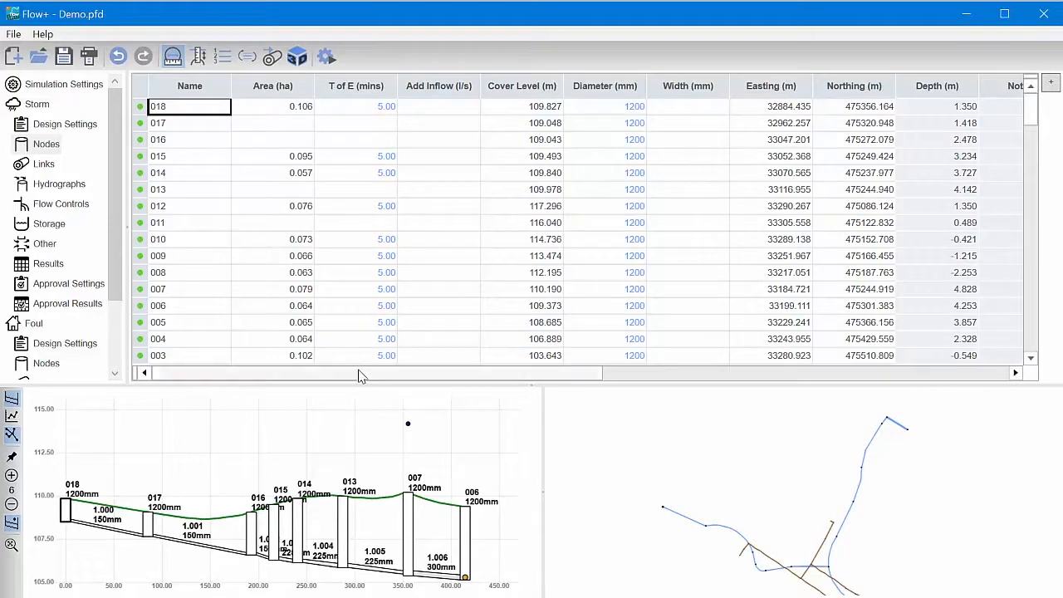
pyautogui.moveTo(361, 373); pyautogui.dragTo(427, 380)
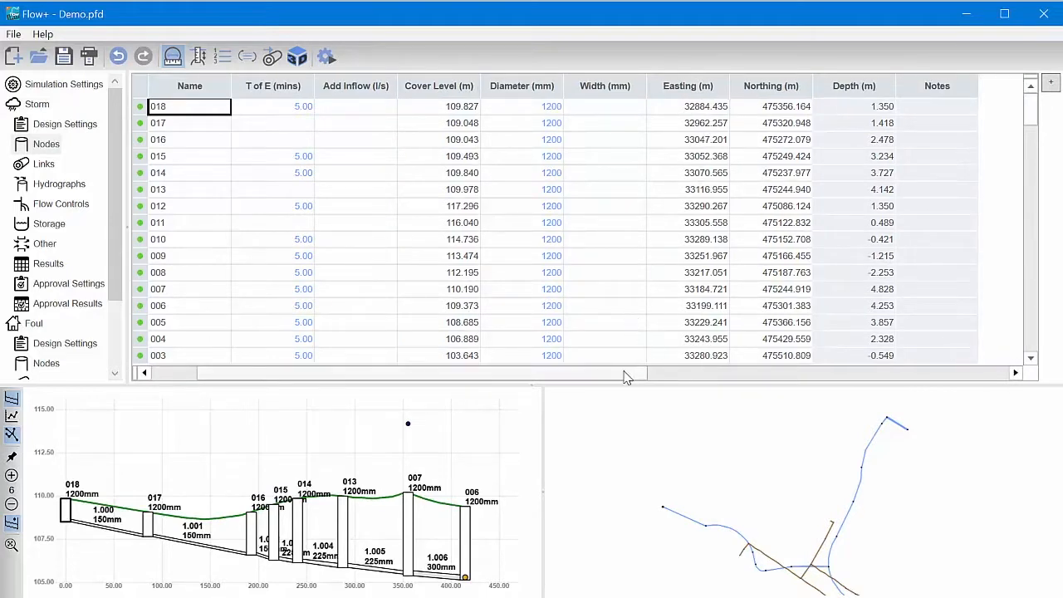
pyautogui.moveTo(626, 375); pyautogui.dragTo(506, 393)
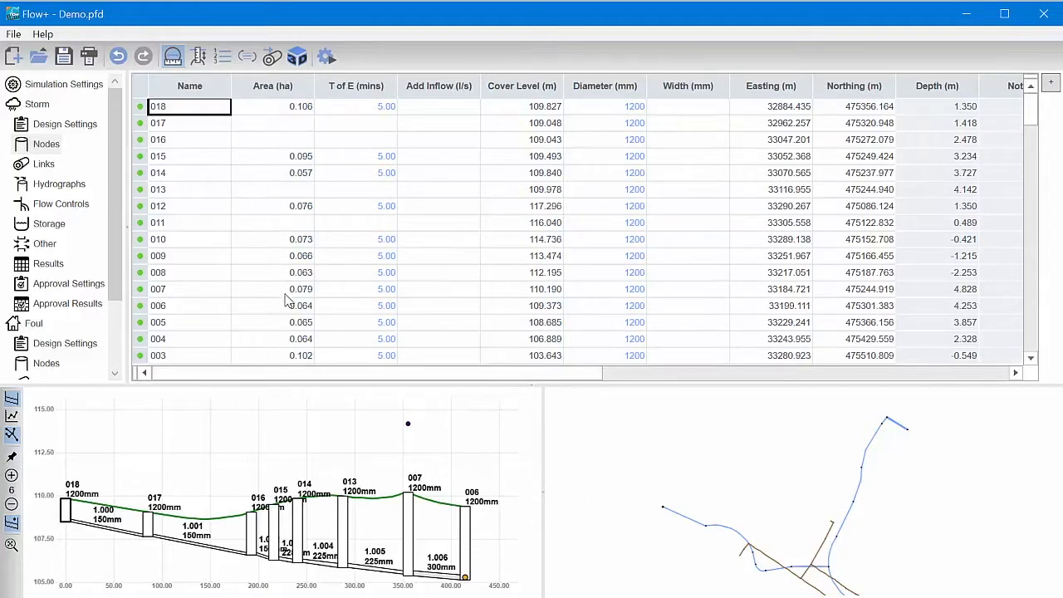
pyautogui.click(43, 164)
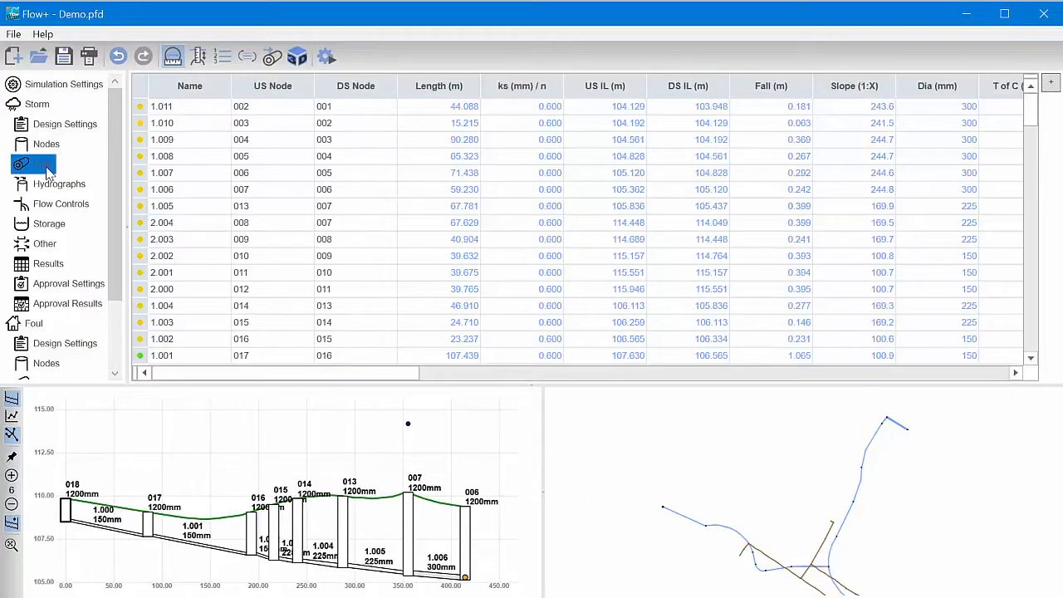
pyautogui.moveTo(338, 382); pyautogui.dragTo(330, 411)
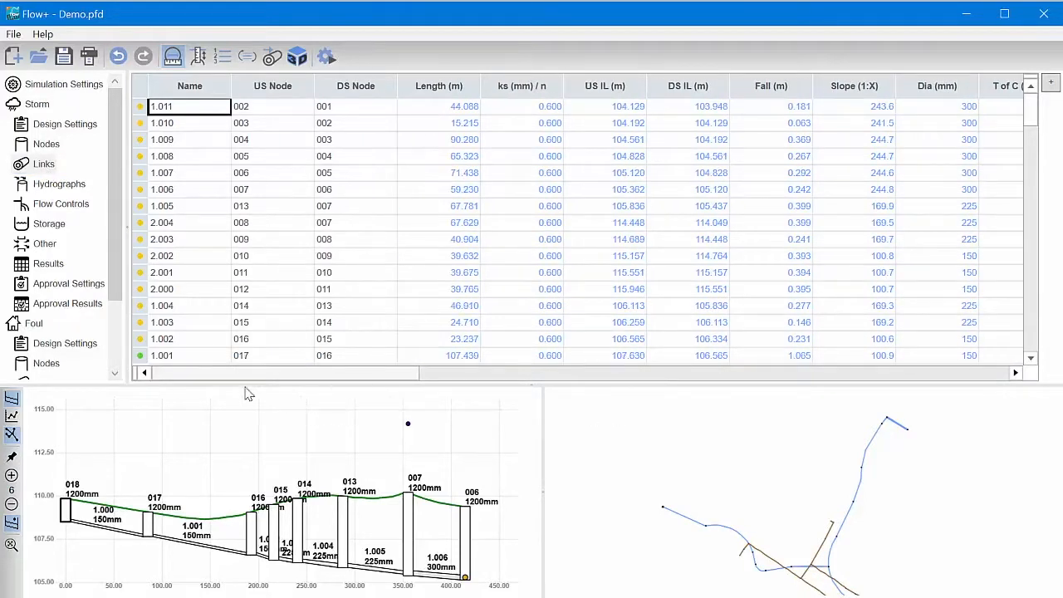
# - Run the level design on the Storm network and review the link results across the table
pyautogui.click(199, 56)
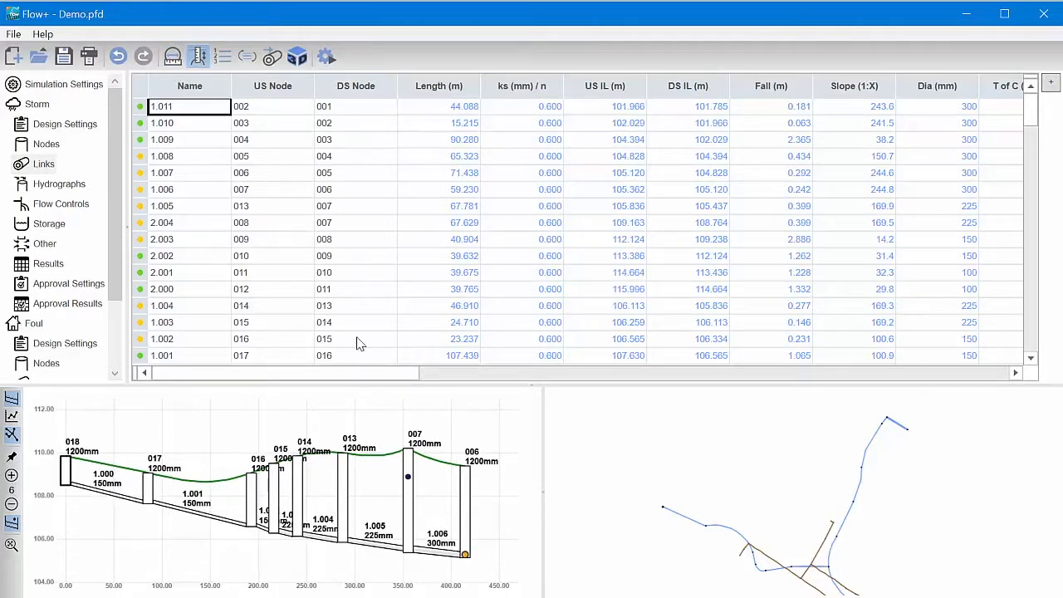
pyautogui.moveTo(363, 378); pyautogui.dragTo(682, 411)
pyautogui.moveTo(564, 373); pyautogui.dragTo(304, 374)
pyautogui.scroll(-2, 473, 237)
pyautogui.scroll(2, 480, 244)
# - View the drainage networks in the Flow 3D viewer and close it
pyautogui.click(297, 58)
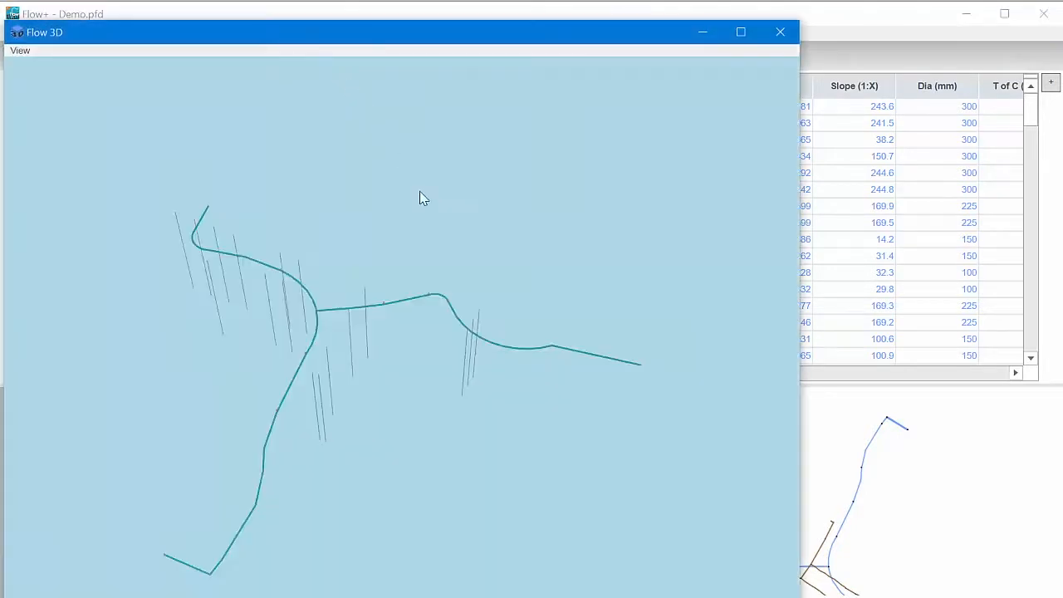
pyautogui.scroll(2, 356, 337)
pyautogui.click(781, 32)
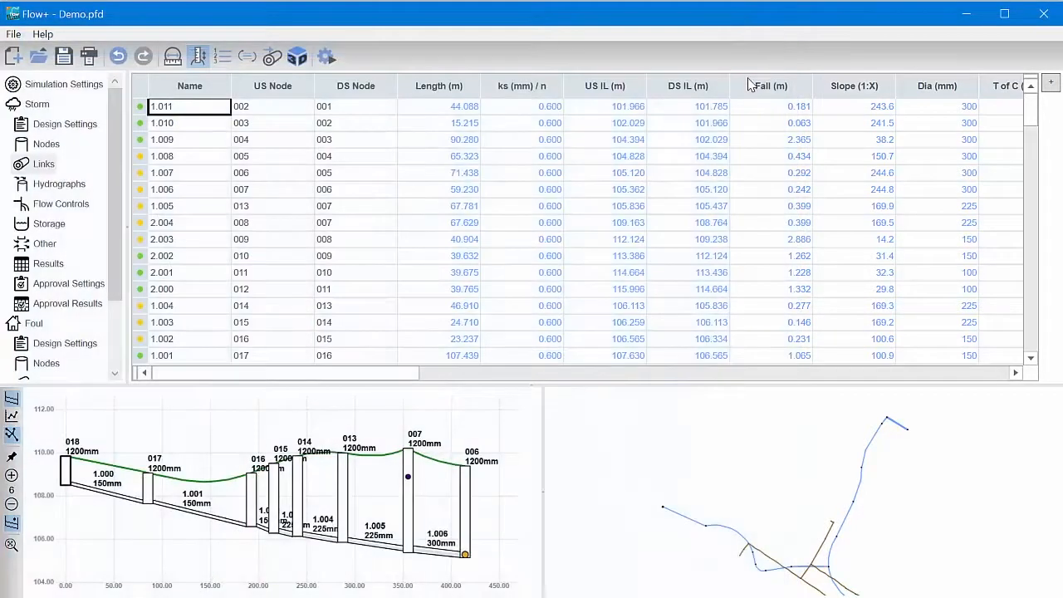
# - Rerun the level design on the Storm network and check the layout of both networks in the plan view
pyautogui.click(201, 59)
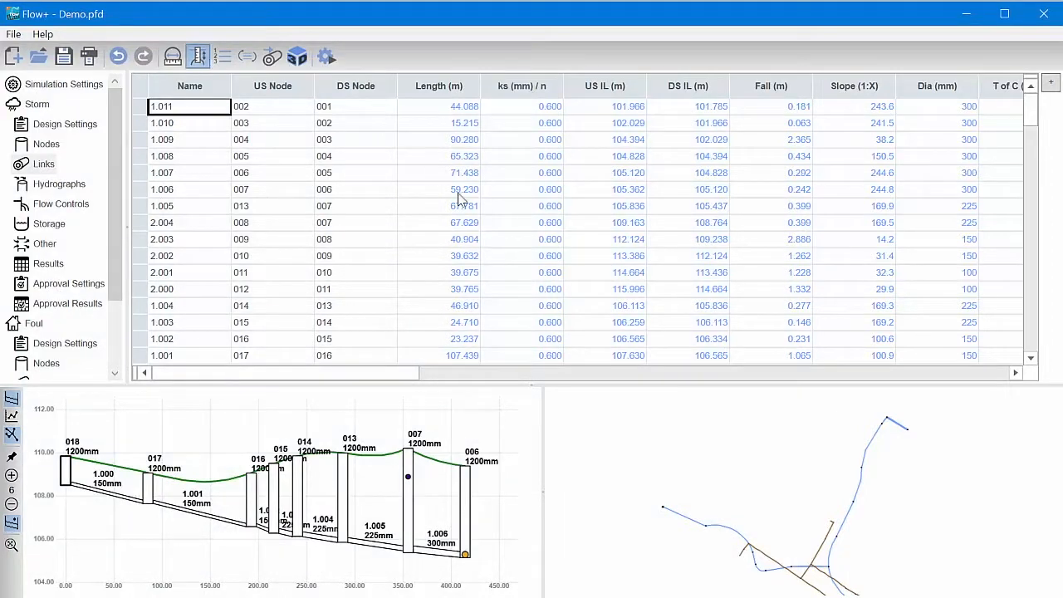
pyautogui.scroll(1, 879, 475)
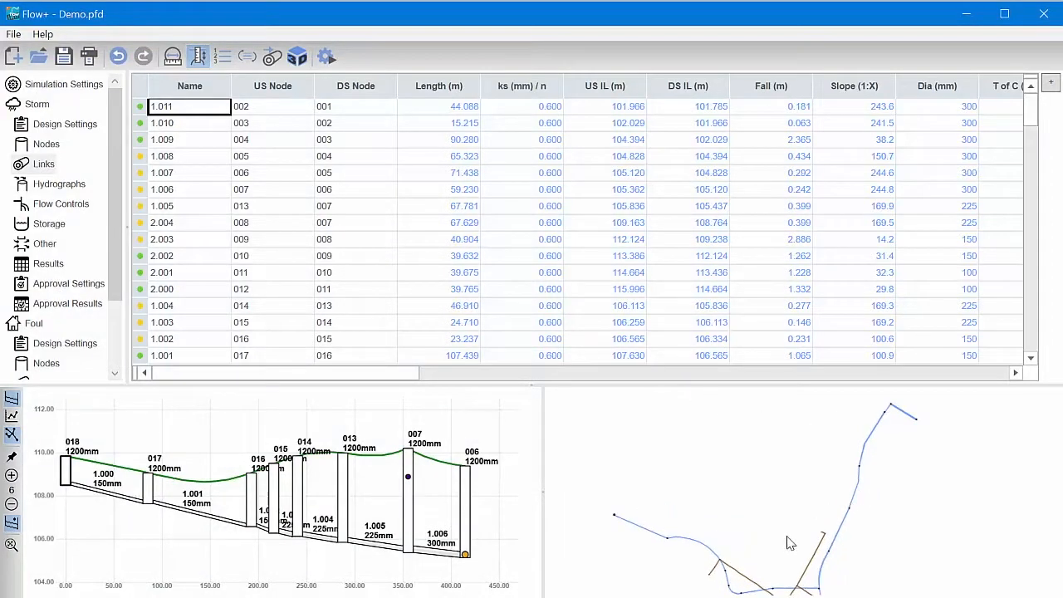
pyautogui.moveTo(787, 536); pyautogui.dragTo(829, 459, button='middle')
pyautogui.scroll(-1, 829, 458)
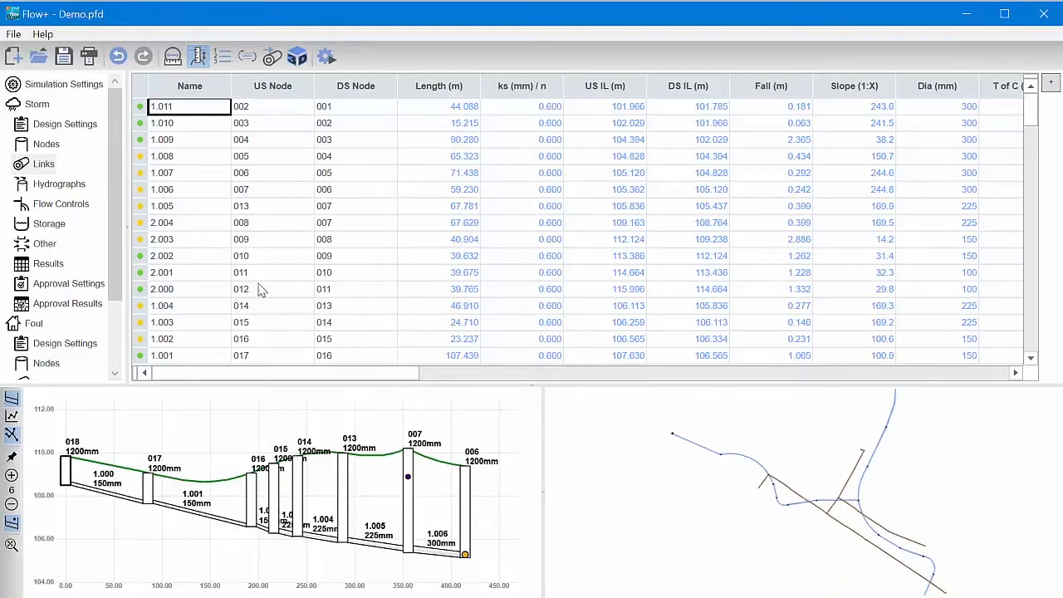
# - Examine the pipe and node labels of both networks in the plan view, closing in on node 017 and link 1.001
pyautogui.scroll(-2, 116, 274)
pyautogui.scroll(-3, 116, 274)
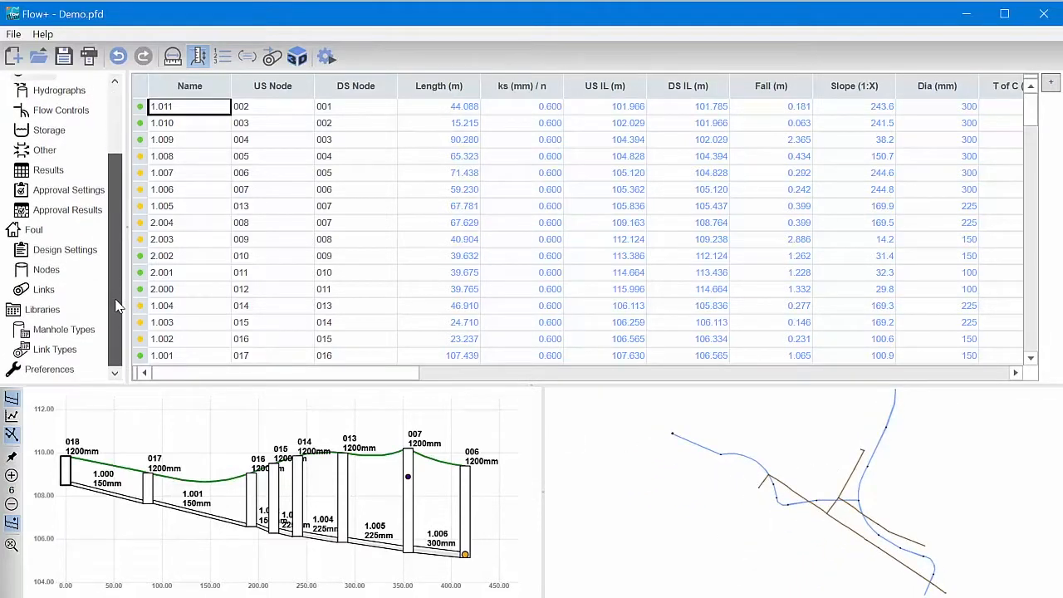
pyautogui.scroll(1, 879, 476)
pyautogui.scroll(3, 875, 469)
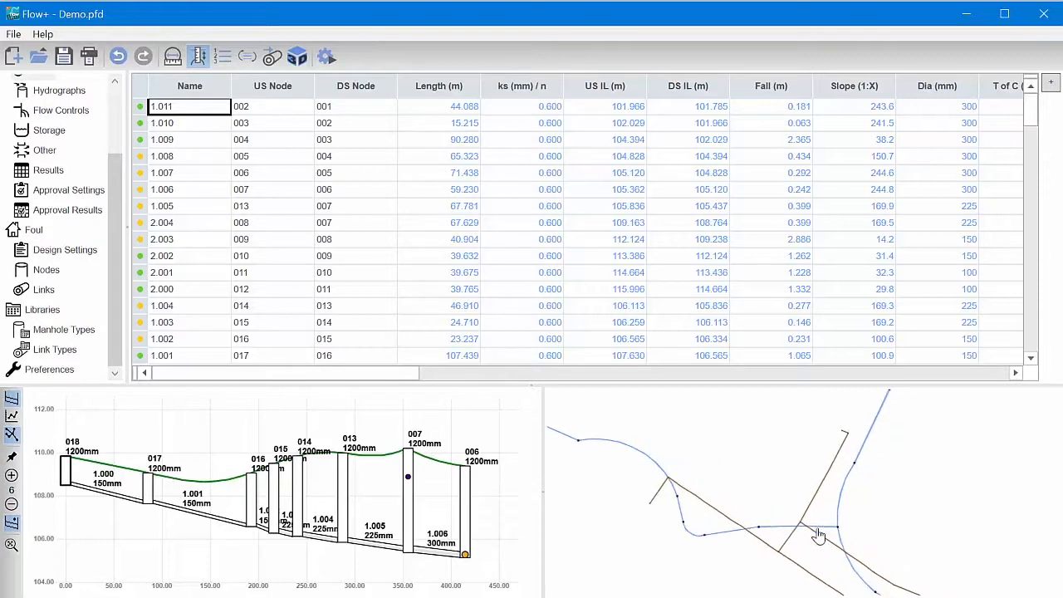
pyautogui.moveTo(696, 464); pyautogui.dragTo(852, 474, button='middle')
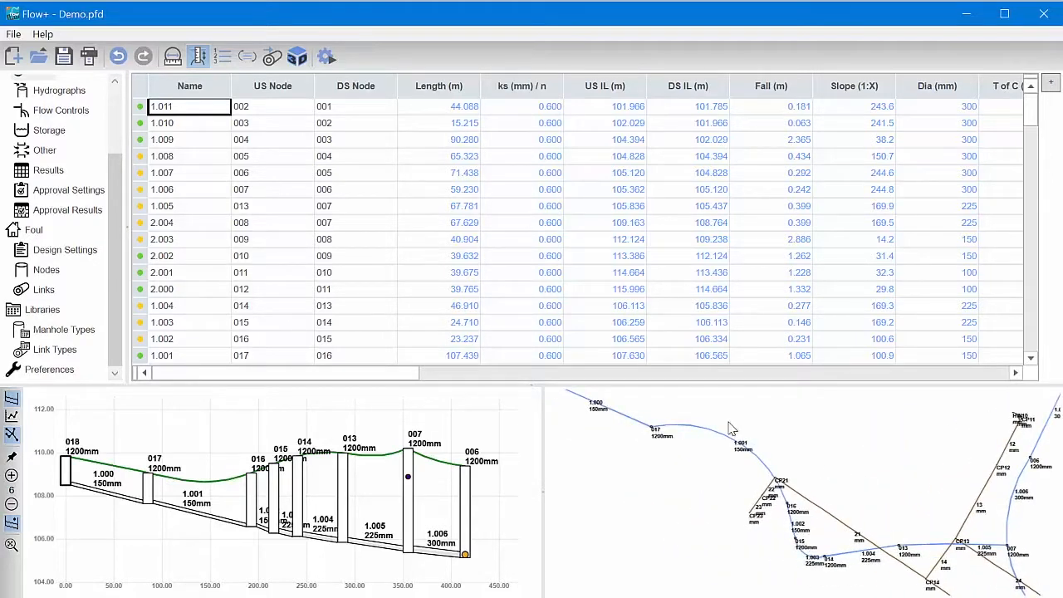
pyautogui.scroll(2, 739, 430)
pyautogui.moveTo(740, 430); pyautogui.dragTo(802, 441, button='middle')
pyautogui.scroll(2, 803, 447)
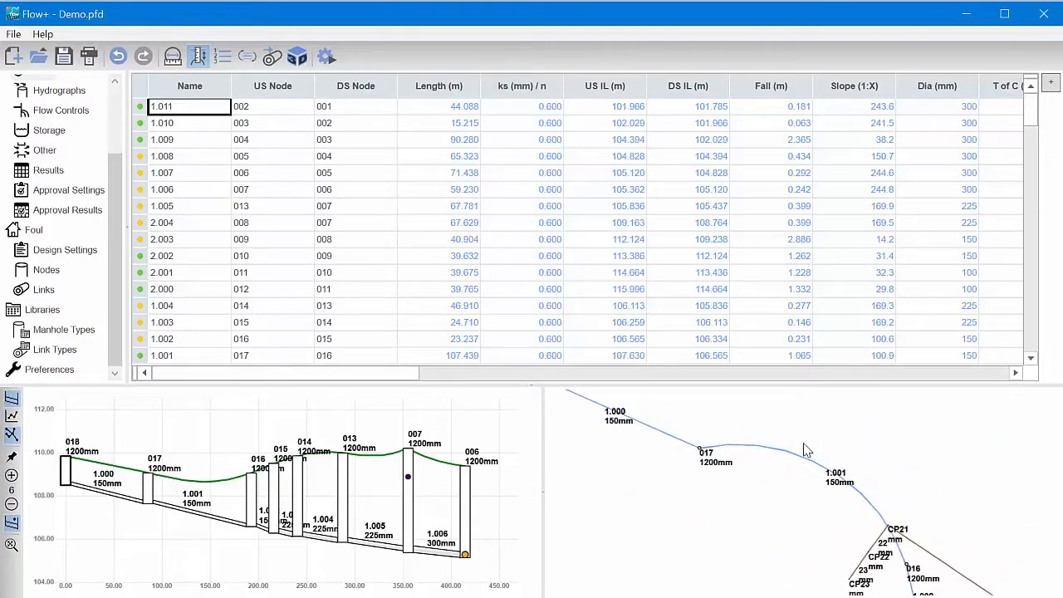
pyautogui.scroll(1, 812, 454)
pyautogui.scroll(1, 814, 458)
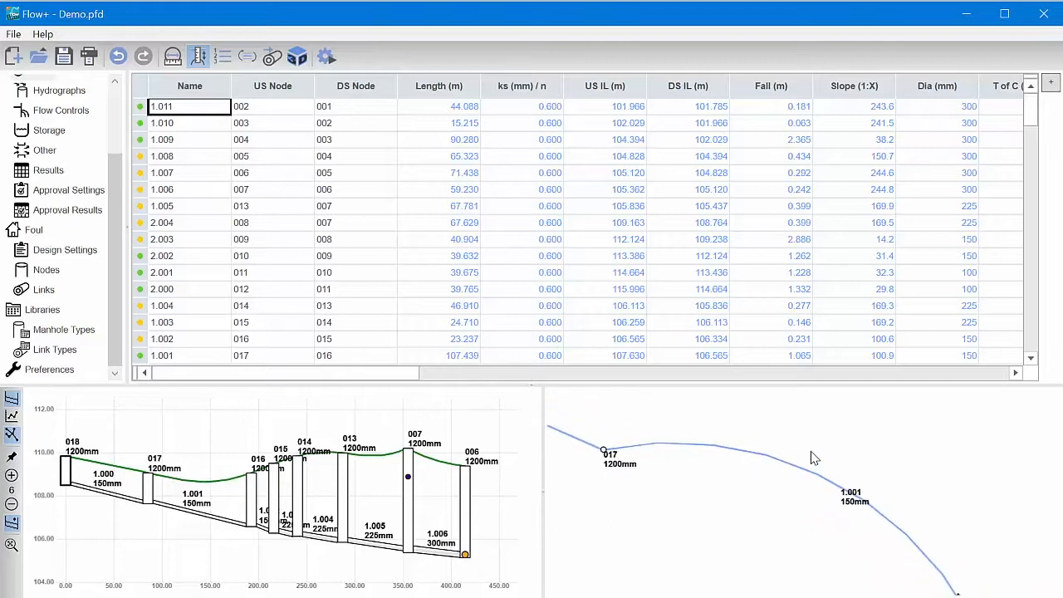
pyautogui.moveTo(805, 471)
pyautogui.moveTo(606, 456)
# - Add a Hydro-Brake flow control at node 001 of the Storm network
pyautogui.scroll(1, 71, 177)
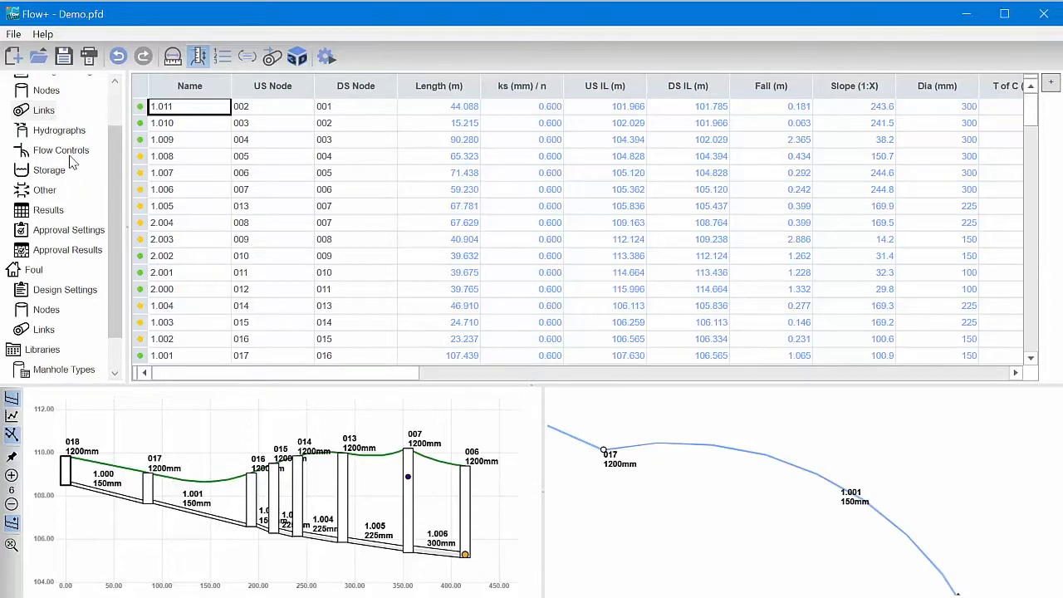
pyautogui.click(72, 152)
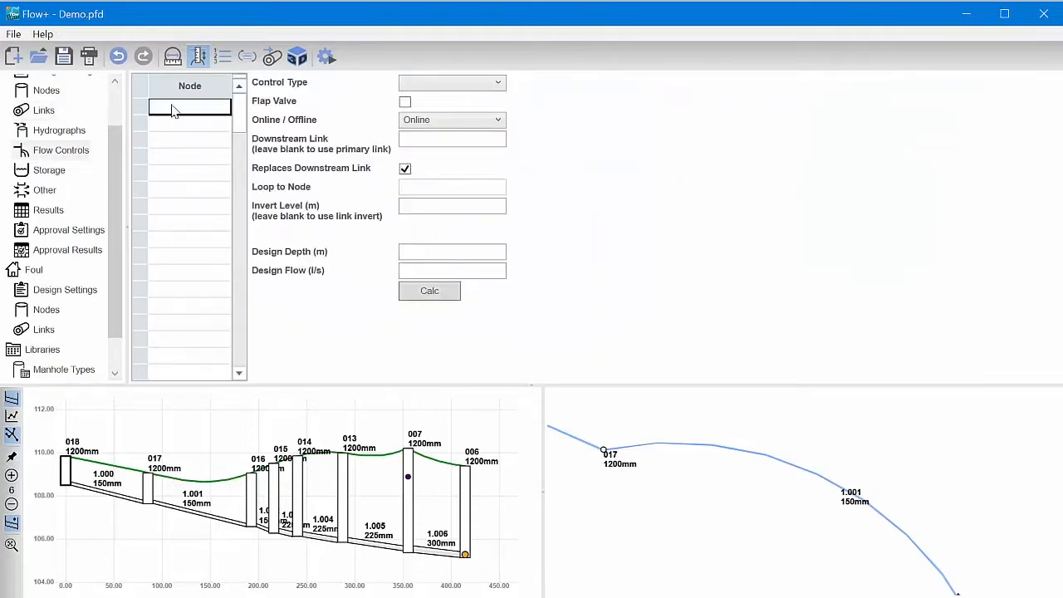
pyautogui.write('001')
pyautogui.click(486, 83)
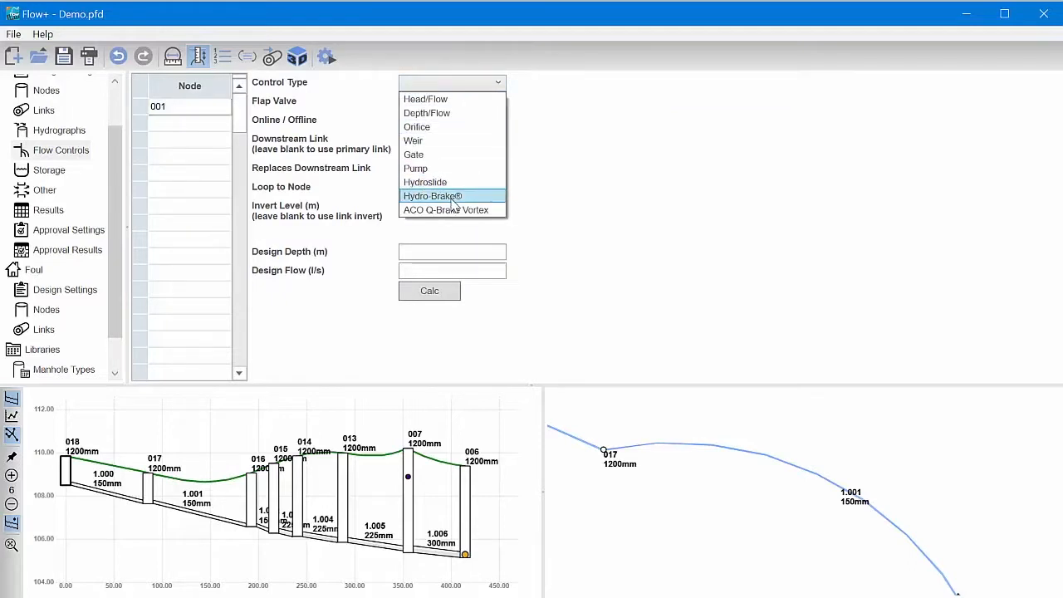
pyautogui.click(453, 197)
# - Give the Hydro-Brake a design depth of 1.4 m and a design flow of 35 l/s and calculate it
pyautogui.click(459, 253)
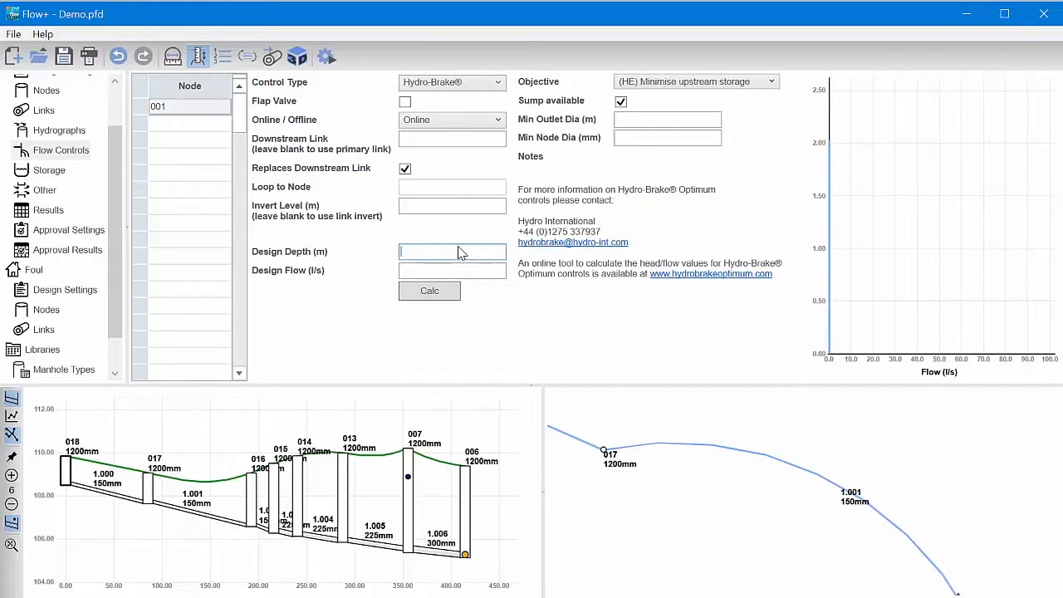
pyautogui.write('1.4')
pyautogui.click(470, 272)
pyautogui.write('35')
pyautogui.click(452, 284)
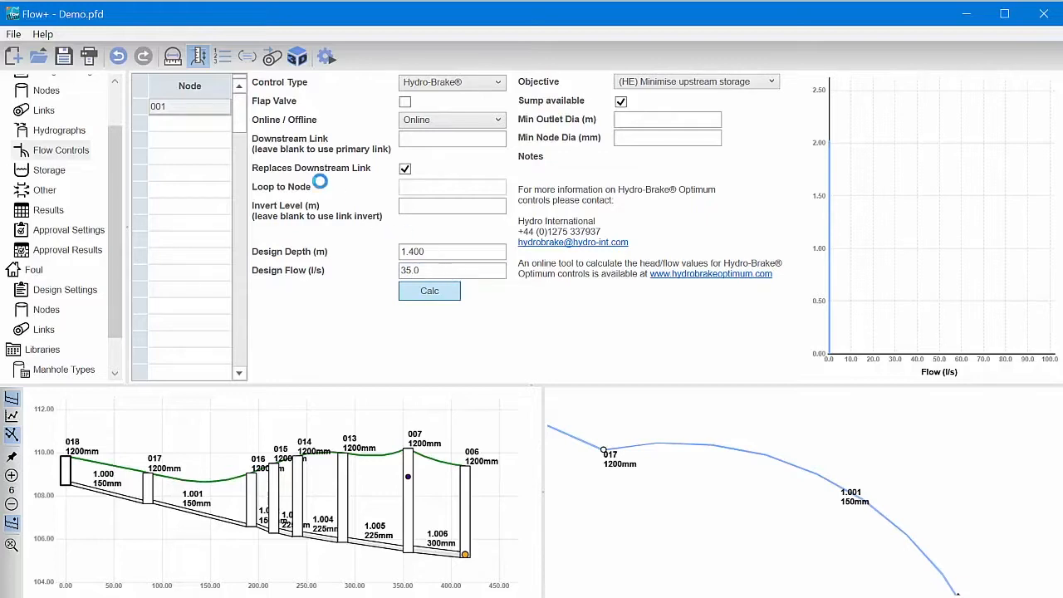
pyautogui.click(213, 126)
pyautogui.click(199, 107)
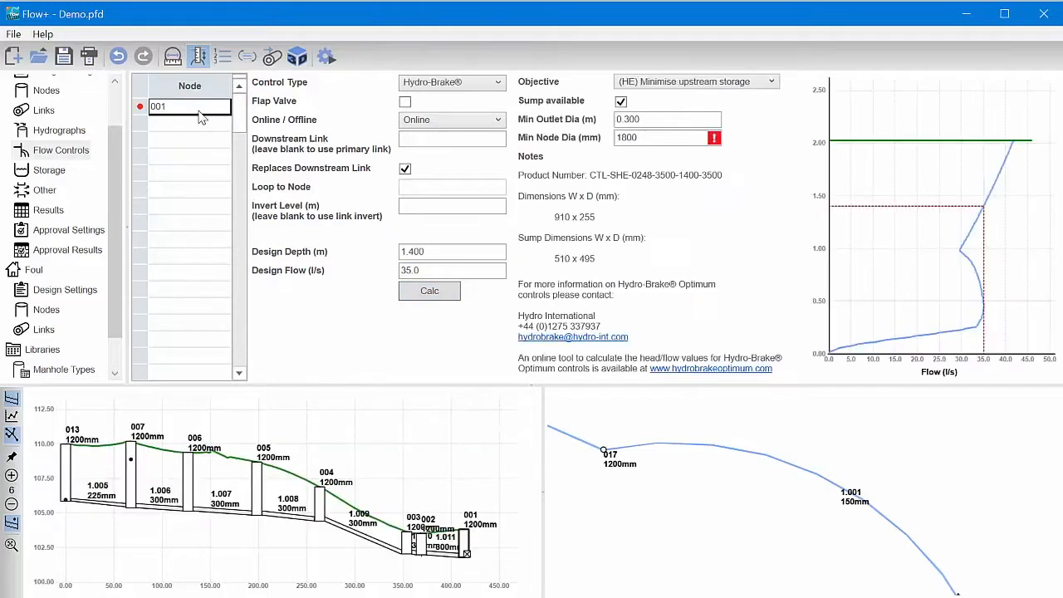
# - Set the diameter of Storm node 001 to 1800 mm and recheck its flow control
pyautogui.click(37, 91)
pyautogui.scroll(-2, 395, 213)
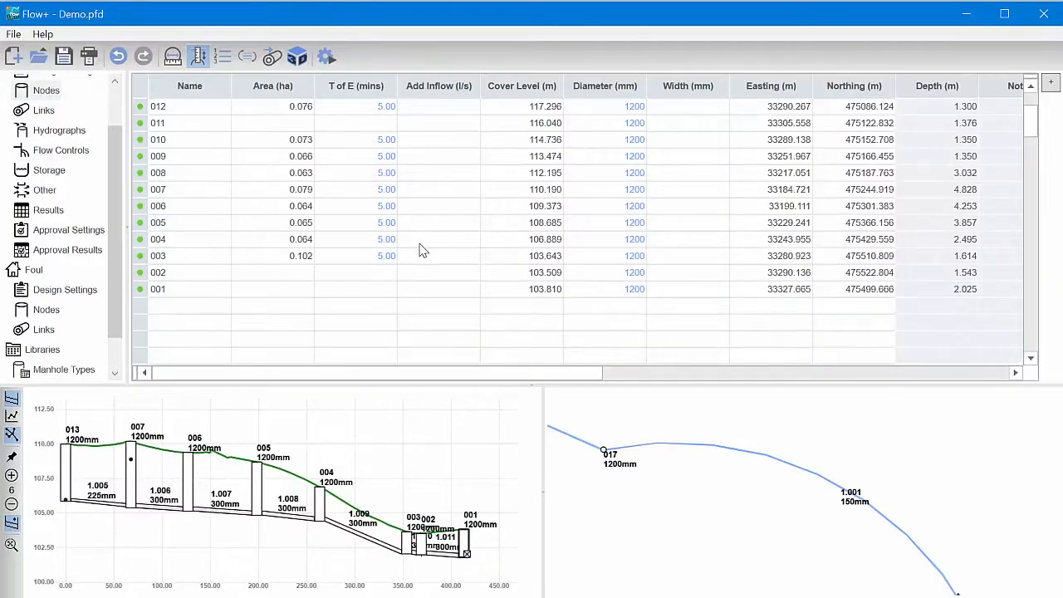
pyautogui.click(631, 292)
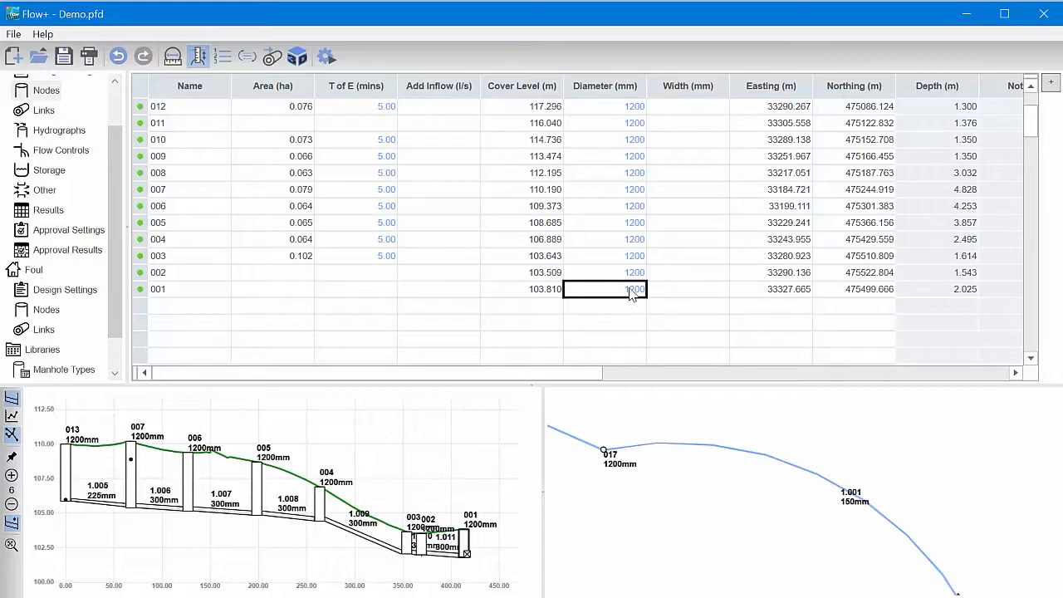
pyautogui.press('BackSpace')
pyautogui.write('1800')
pyautogui.press('Return')
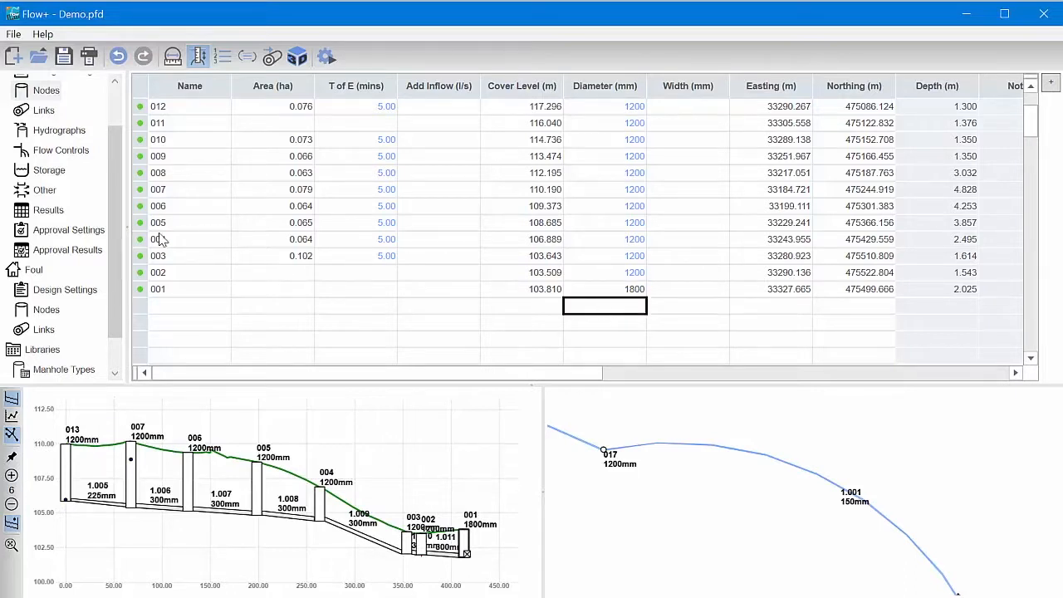
pyautogui.click(58, 151)
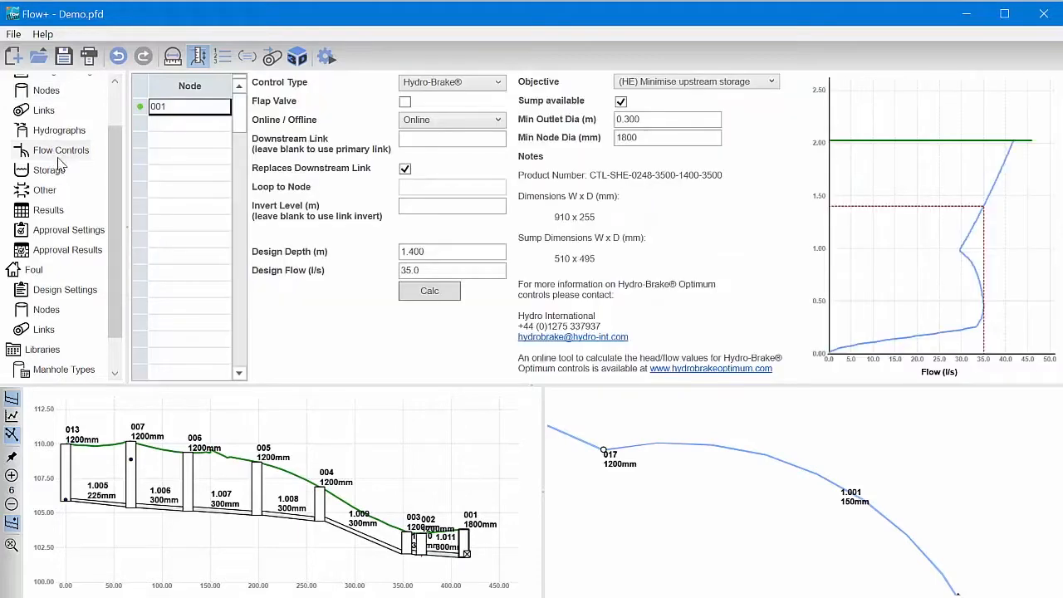
# - Add a Depth/Area/Inf Area storage structure at node 001 sized for a volume of 500 m³
pyautogui.click(55, 173)
pyautogui.write('00')
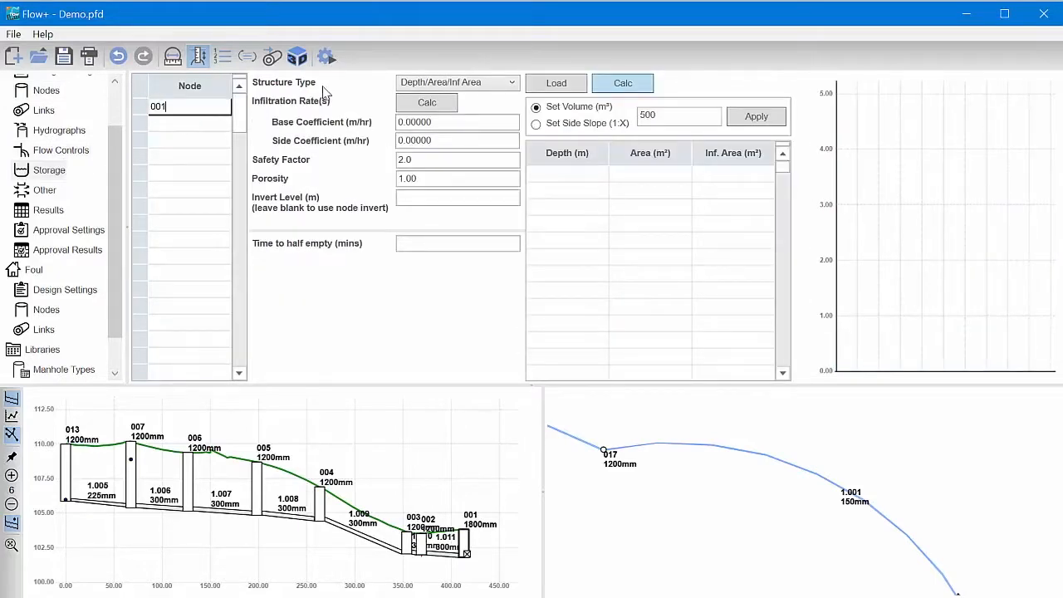
pyautogui.click(767, 118)
pyautogui.click(208, 110)
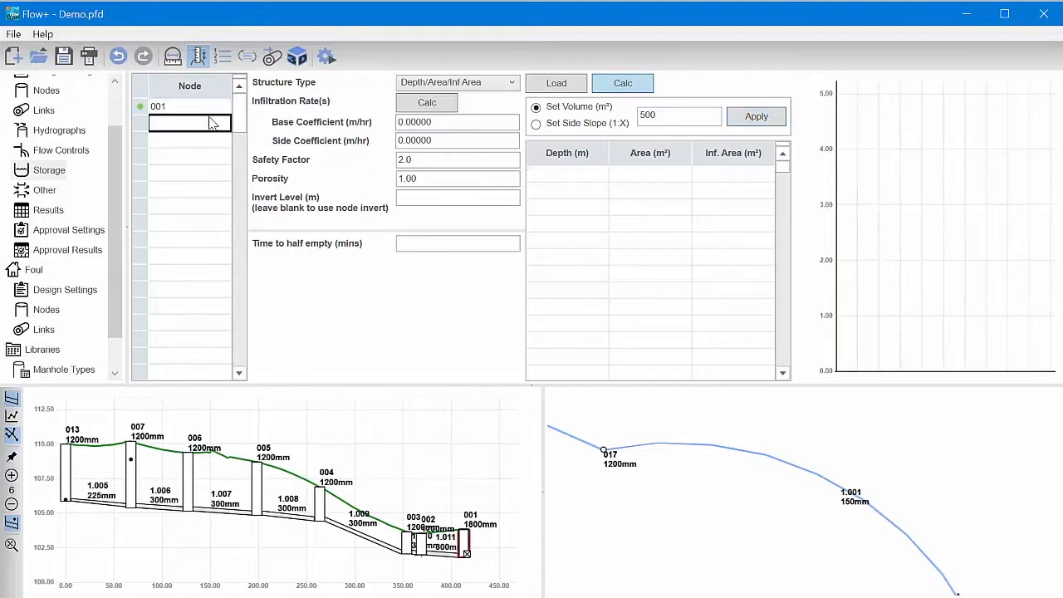
pyautogui.scroll(-5, 721, 455)
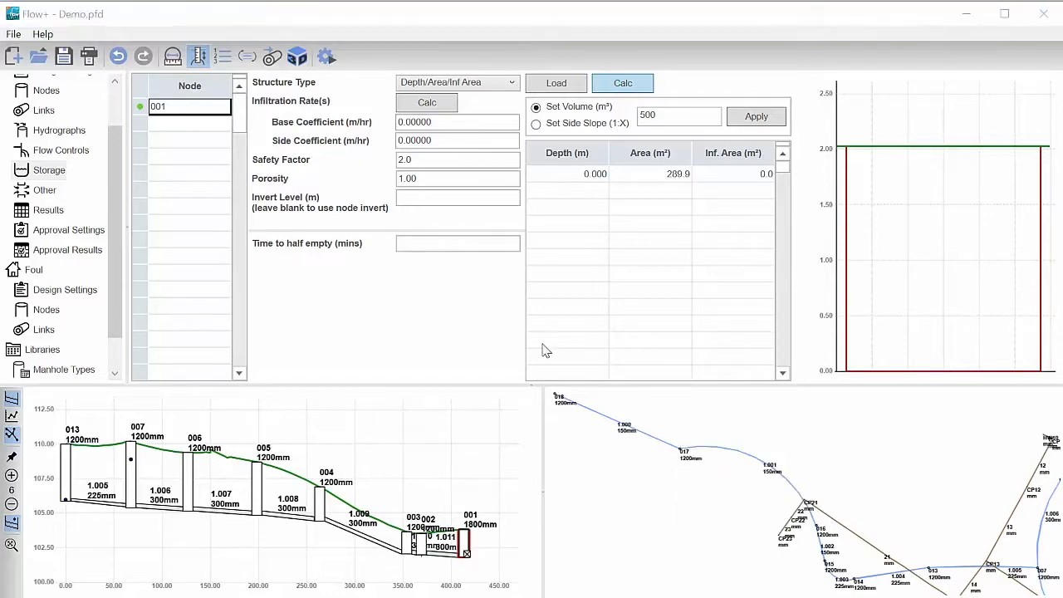
# - Set the Foul design settings to a frequency of use of 0.70, domestic and industrial flows of 0.0 and a minimum velocity of 0.75 m/s
pyautogui.click(37, 289)
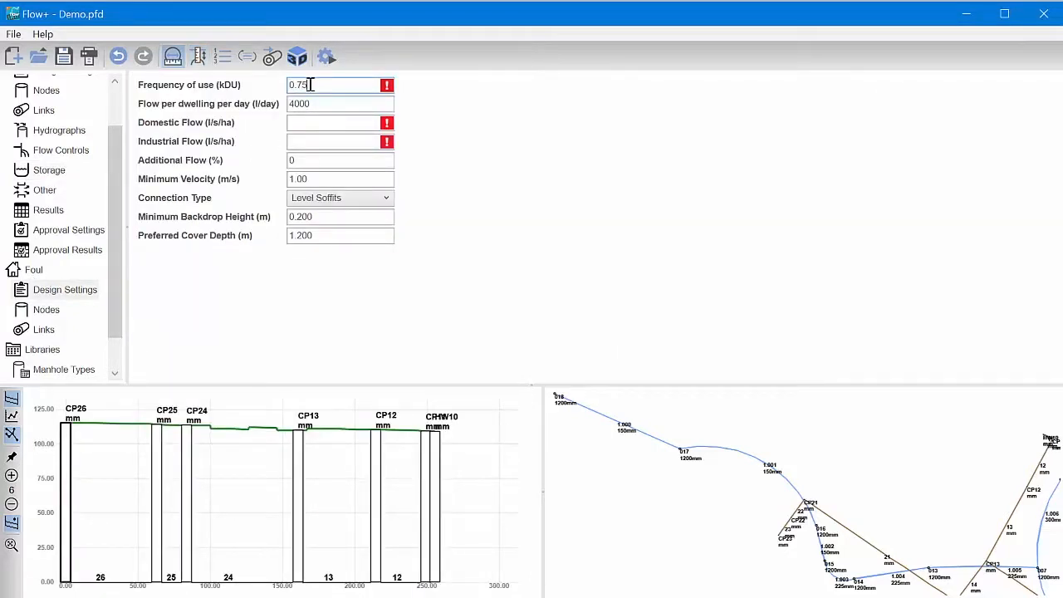
pyautogui.click(320, 122)
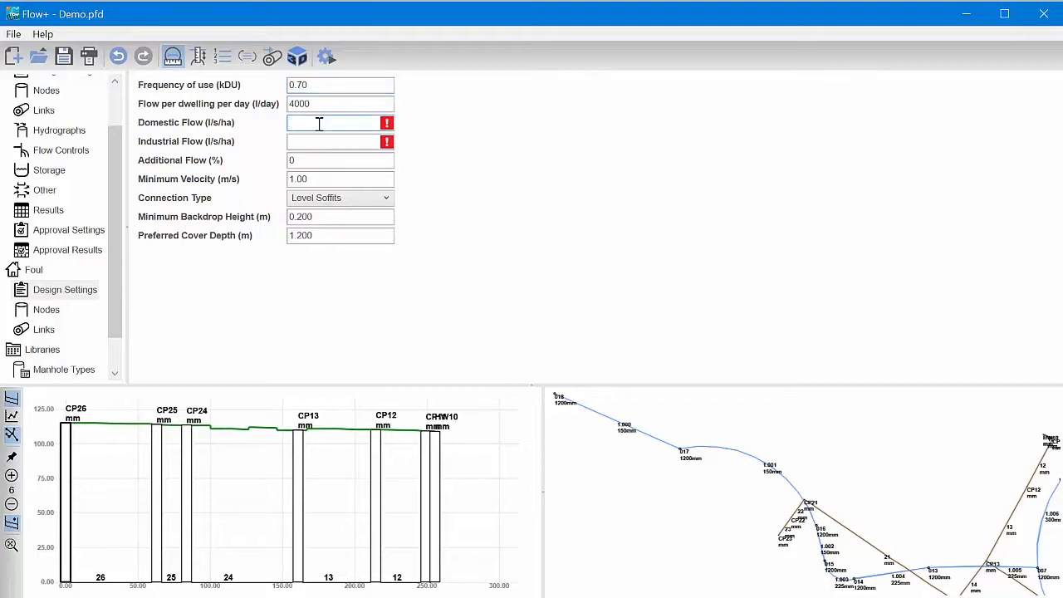
pyautogui.click(327, 142)
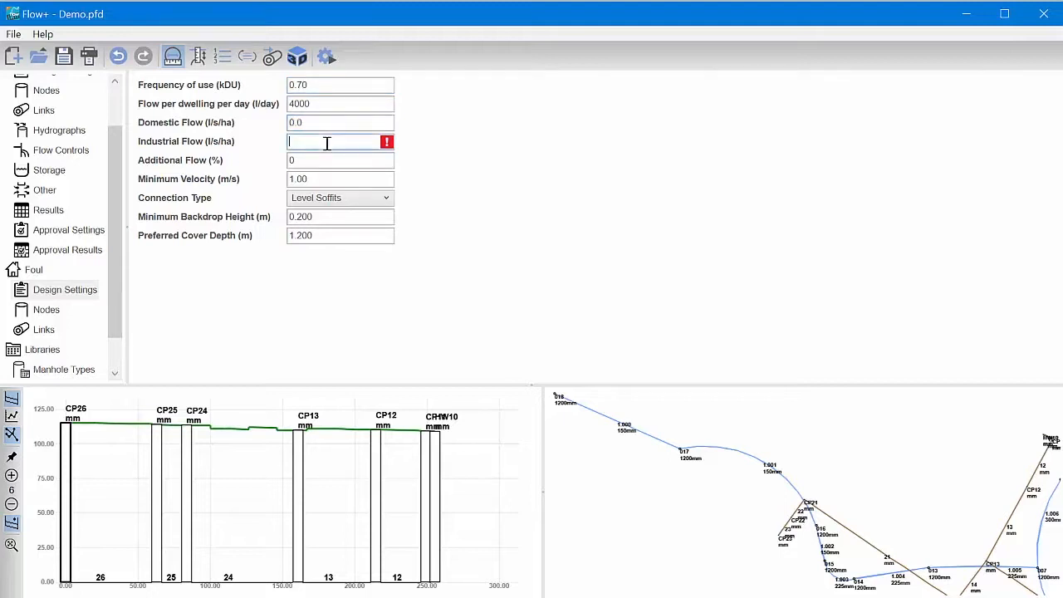
pyautogui.click(330, 160)
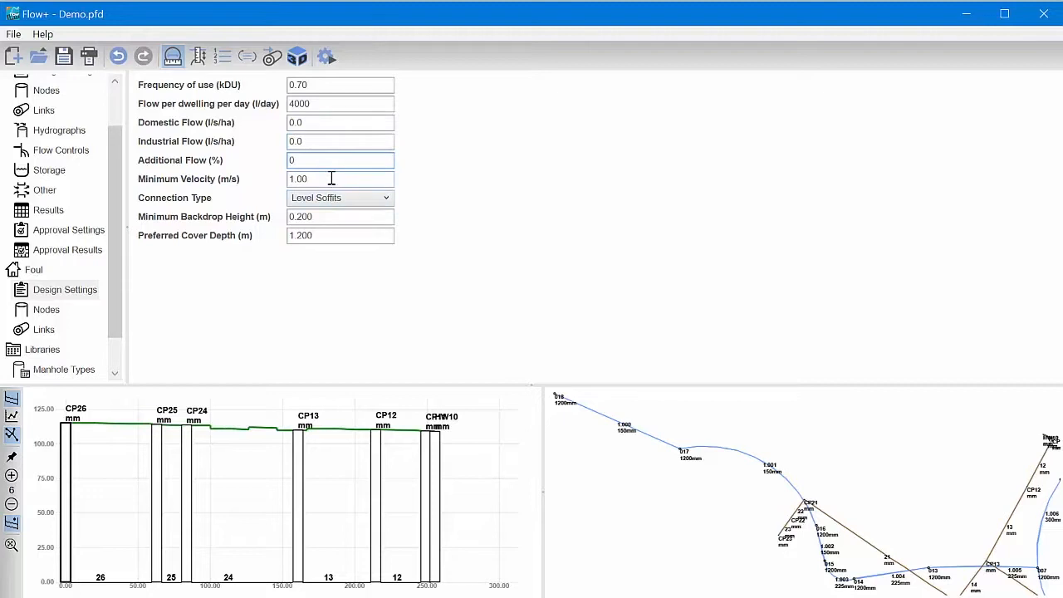
pyautogui.moveTo(332, 179); pyautogui.dragTo(249, 170)
pyautogui.write('0.75')
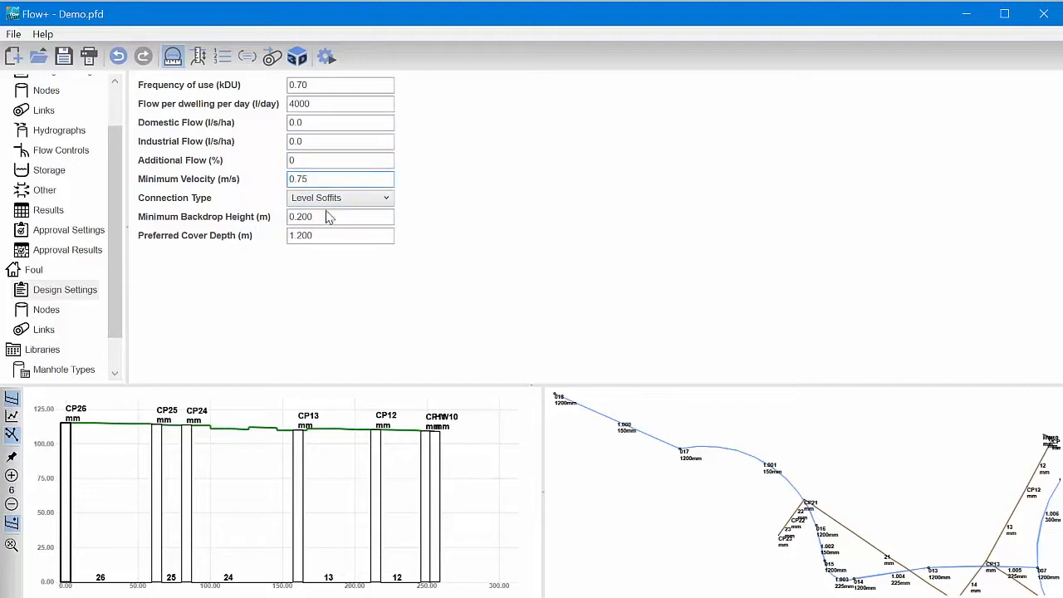
pyautogui.click(328, 216)
pyautogui.click(330, 236)
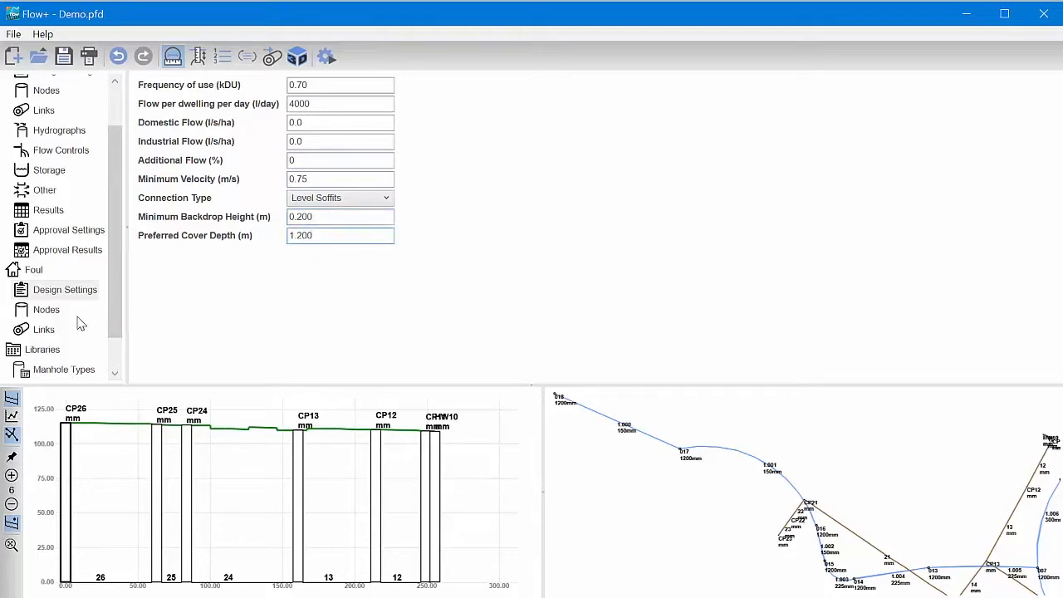
# - Design the Foul network's pipe sizes and levels and review its links table and long section
pyautogui.click(44, 330)
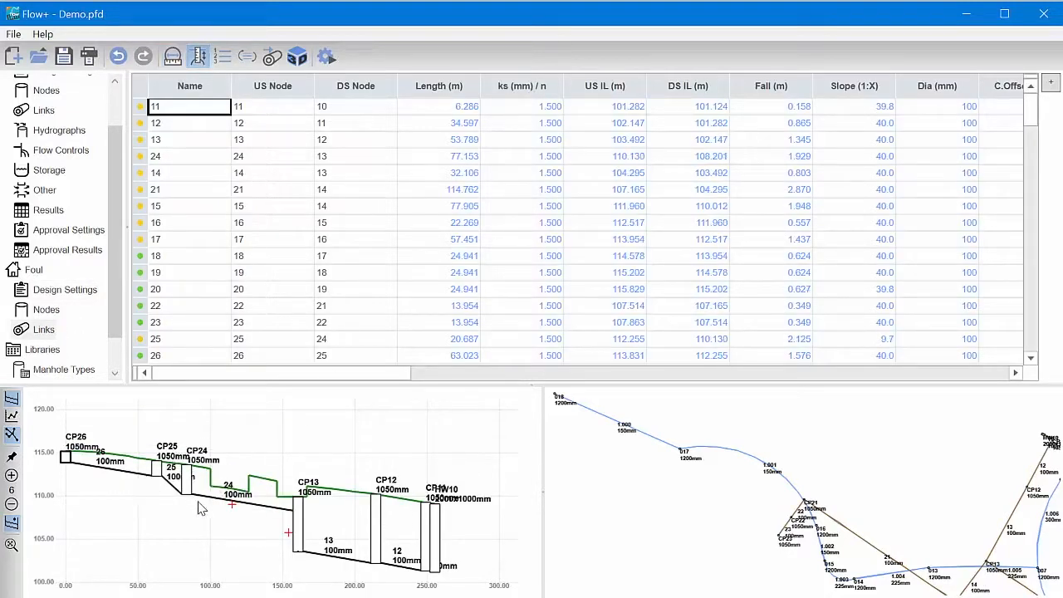
pyautogui.click(12, 522)
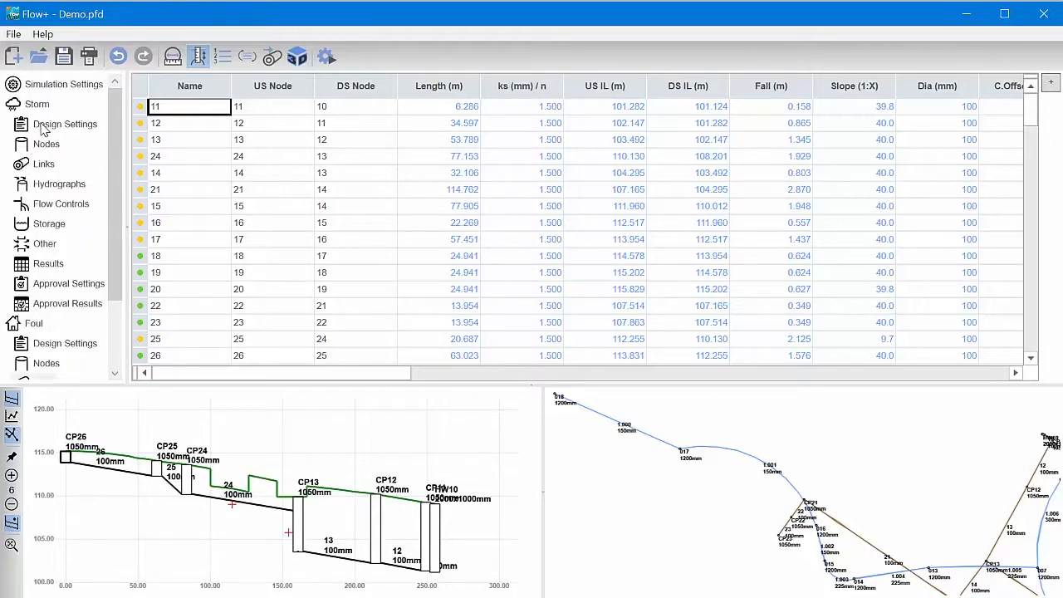
# - Set the return period in the simulation settings to 30 years
pyautogui.click(63, 85)
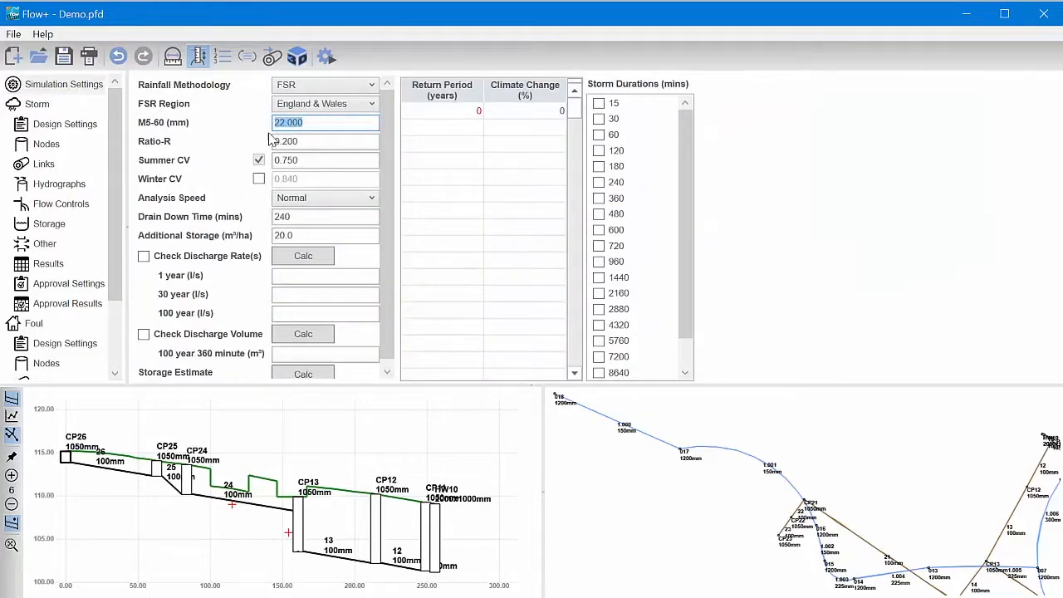
pyautogui.click(469, 113)
pyautogui.write('3')
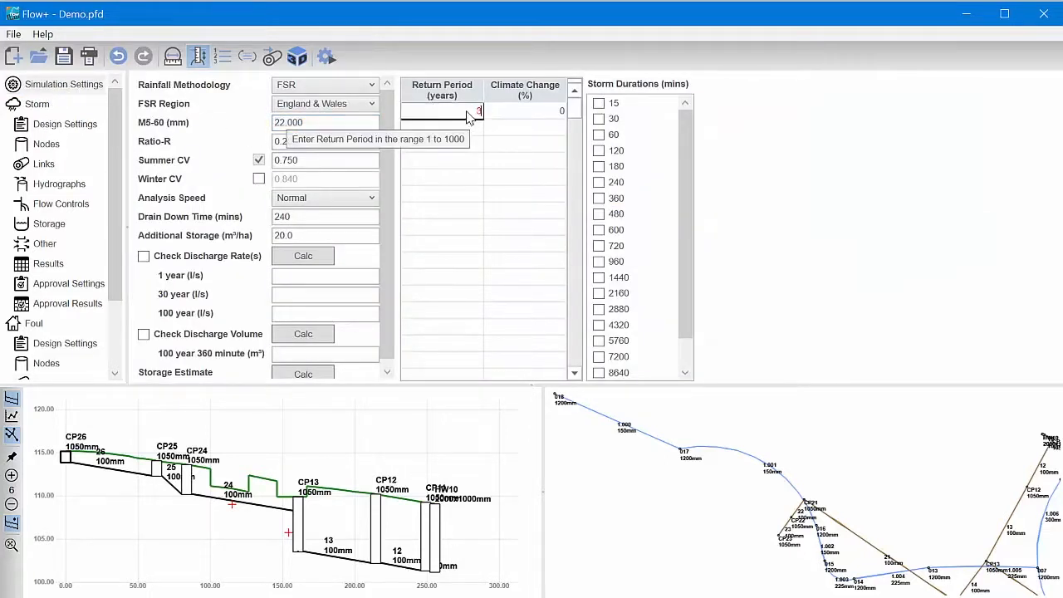
# - Include all storm durations from 15 to 1440 minutes in the simulation
pyautogui.click(599, 103)
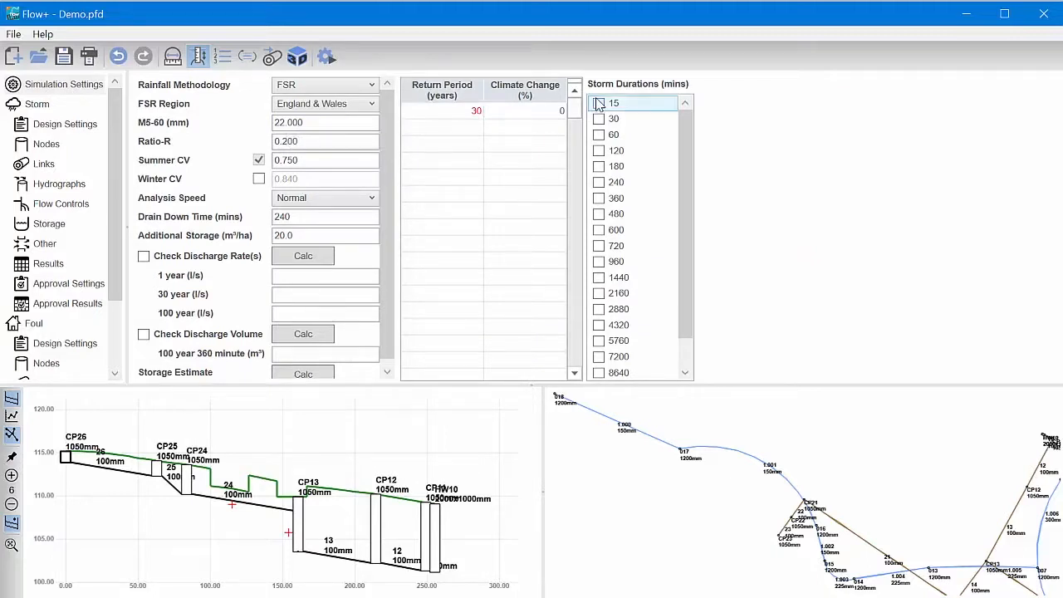
pyautogui.click(599, 118)
pyautogui.click(599, 135)
pyautogui.click(599, 151)
pyautogui.click(599, 166)
pyautogui.click(599, 182)
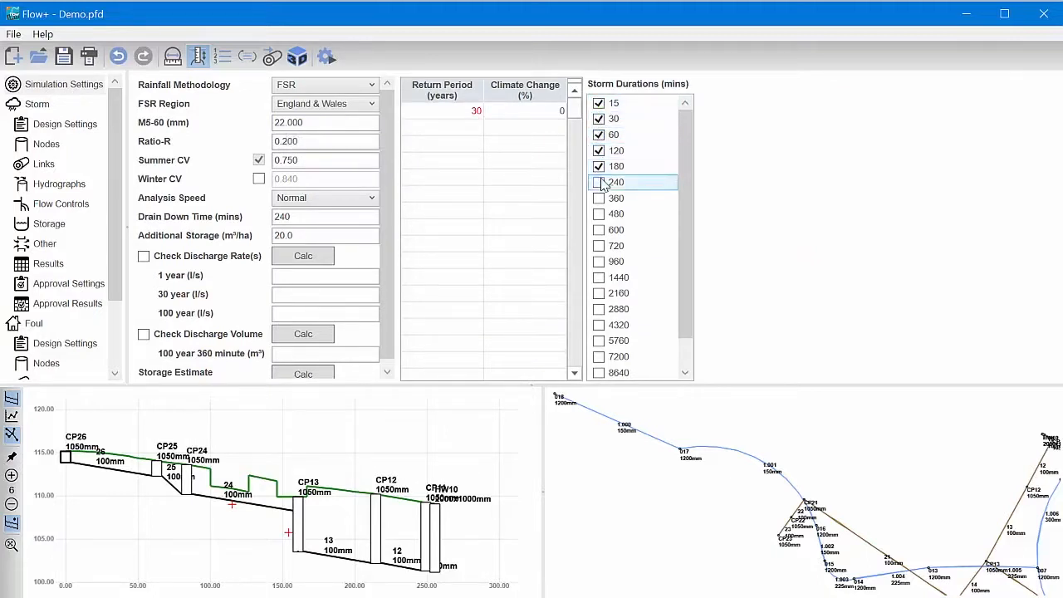
pyautogui.click(599, 198)
pyautogui.click(599, 213)
pyautogui.click(599, 229)
pyautogui.click(599, 246)
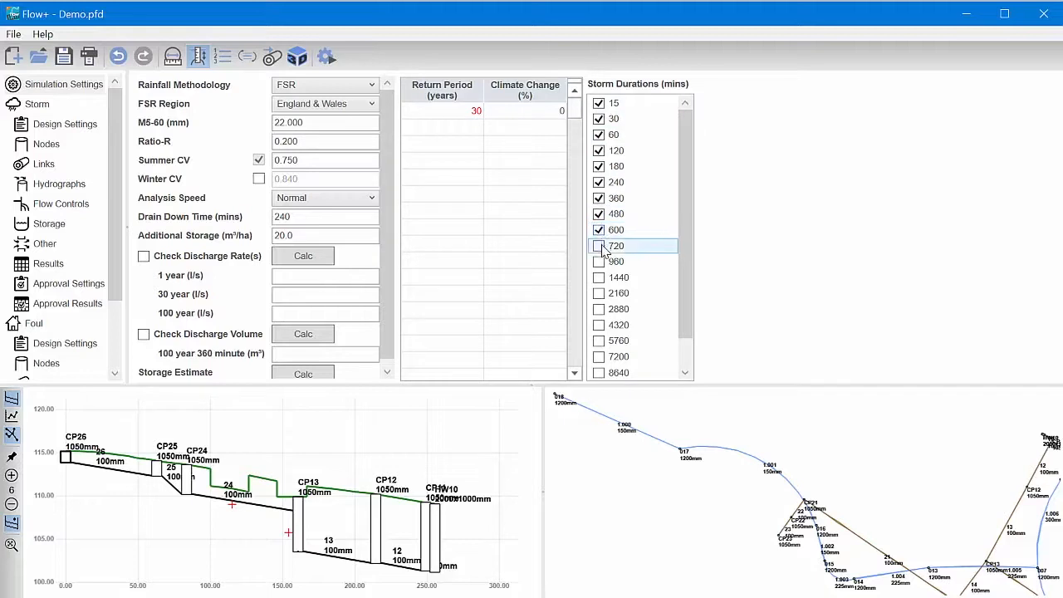
pyautogui.click(599, 262)
pyautogui.click(599, 278)
# - Commit the simulation settings and run the storm analysis
pyautogui.click(475, 127)
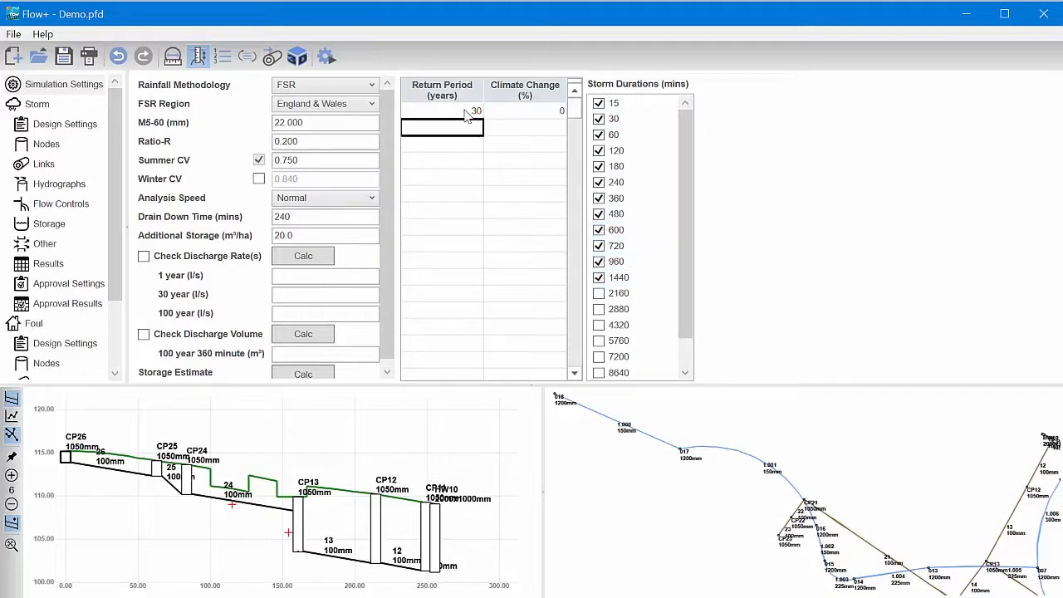
pyautogui.click(331, 53)
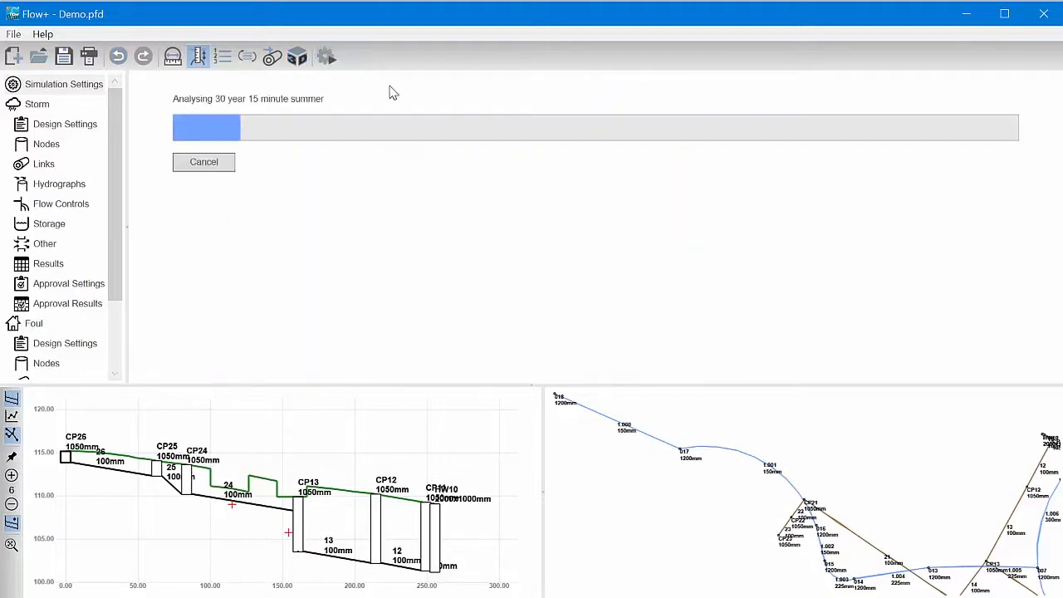